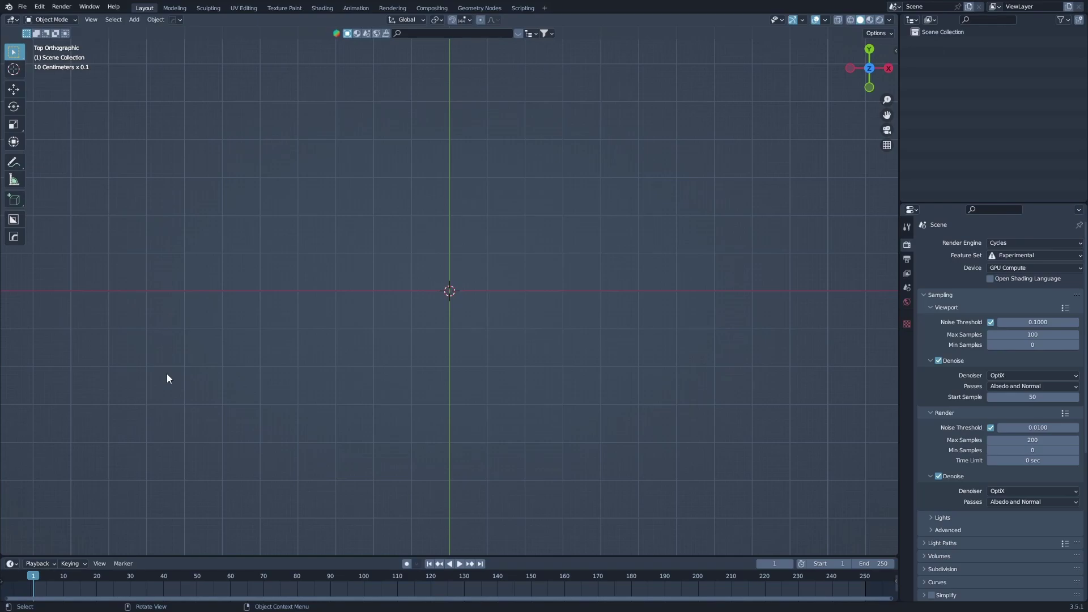
Add a plane at the scene centre with its Size set to 2 m
scroll(410, 367, up, 3)
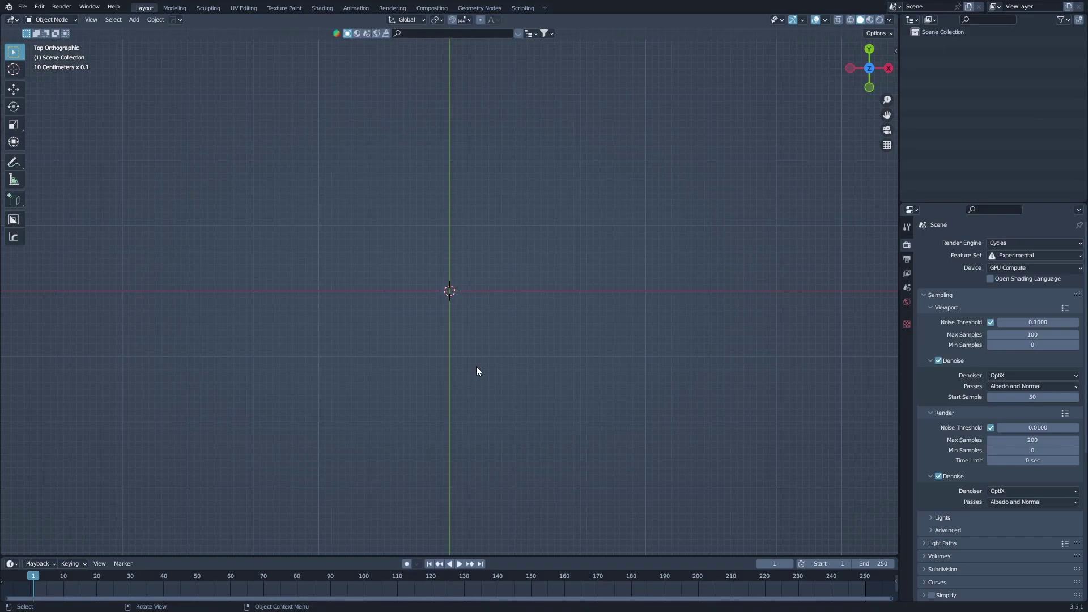
key(shift+a)
mouse_move(477, 366)
click(519, 367)
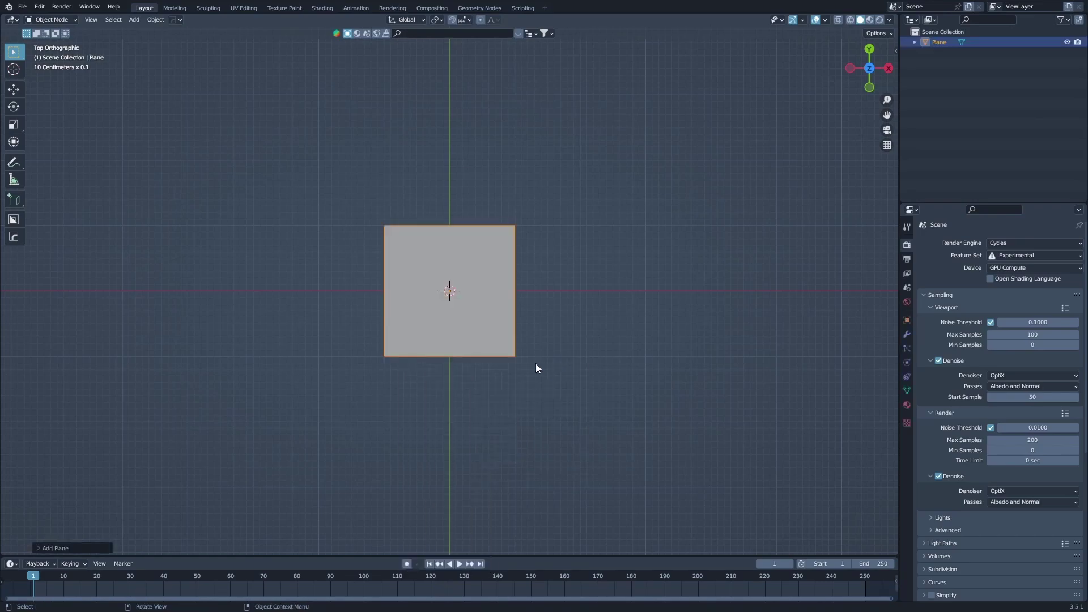
click(74, 546)
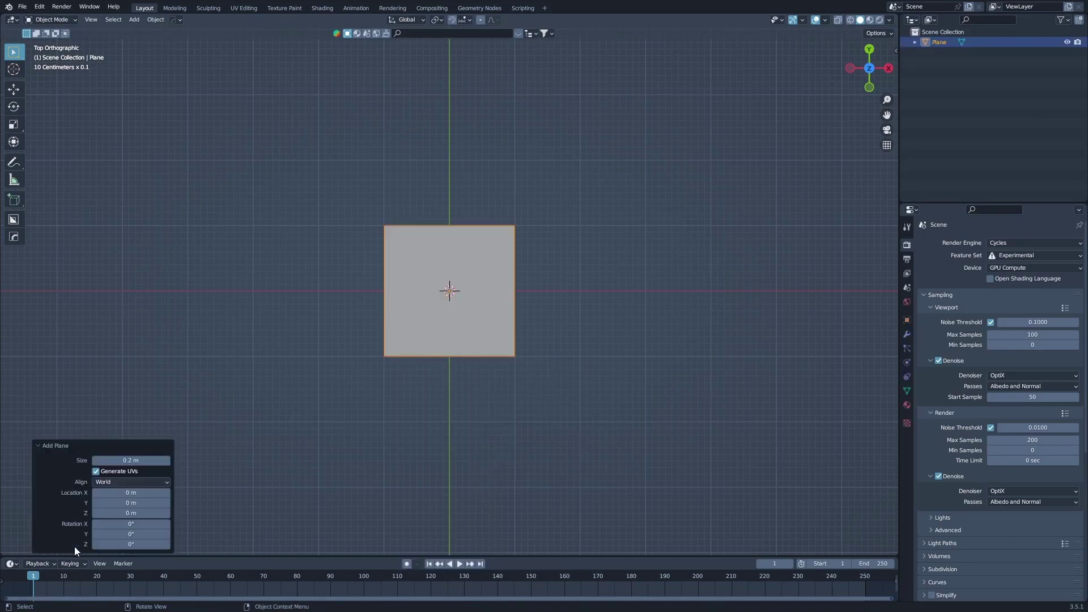
click(122, 460)
text(2)
key(Return)
click(52, 446)
Apply the plane's scale and tilt the view to see it in perspective
scroll(369, 386, down, 8)
key(ctrl+a)
click(346, 408)
scroll(397, 397, down, 3)
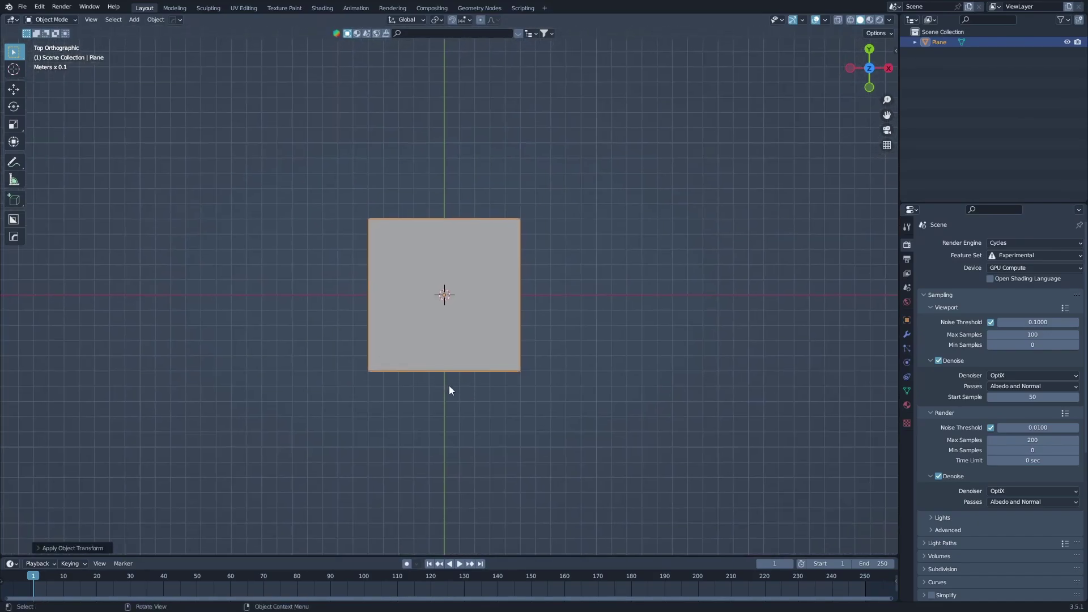
scroll(449, 385, up, 2)
scroll(448, 386, up, 1)
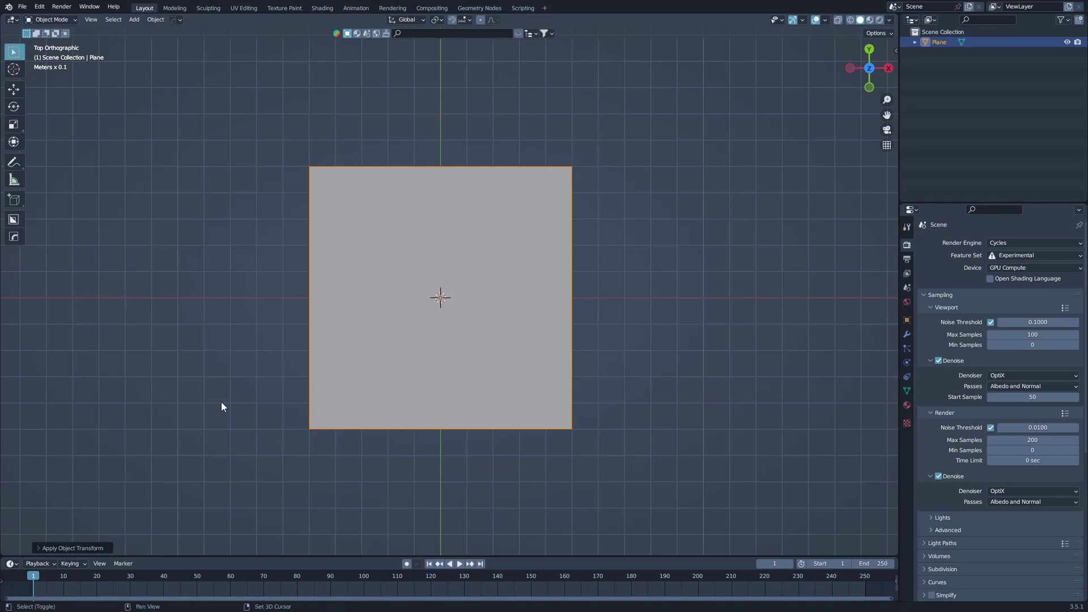
middle_drag(346, 332, 437, 327)
scroll(434, 340, up, 2)
middle_drag(444, 413, 491, 373)
In Edit Mode, add five evenly spaced loop cuts across the plane
key(Tab)
key(ctrl+r)
scroll(459, 377, up, 4)
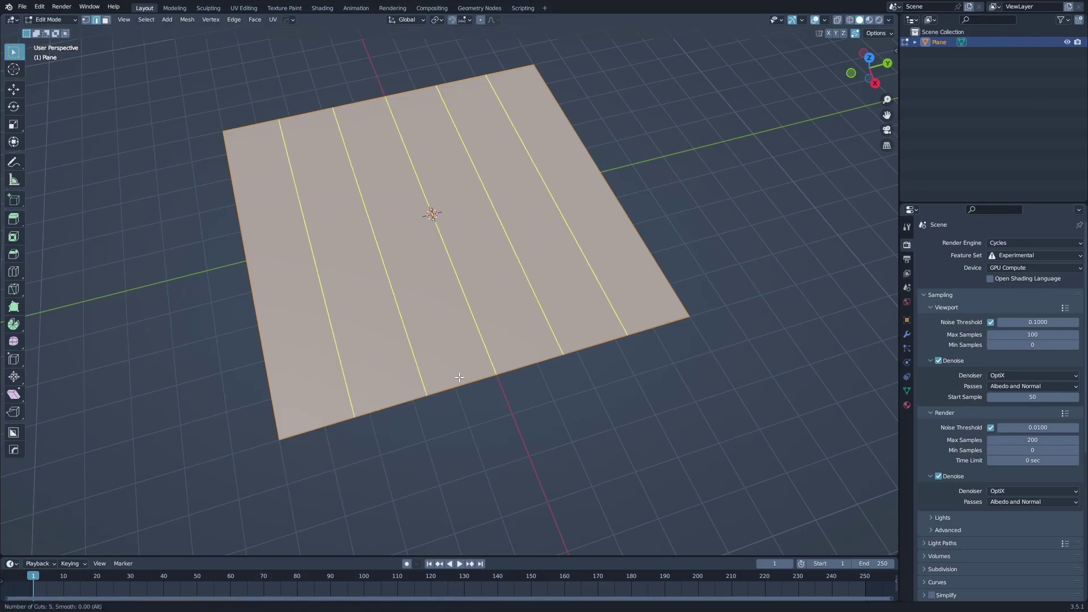
click(459, 377)
right_click(459, 377)
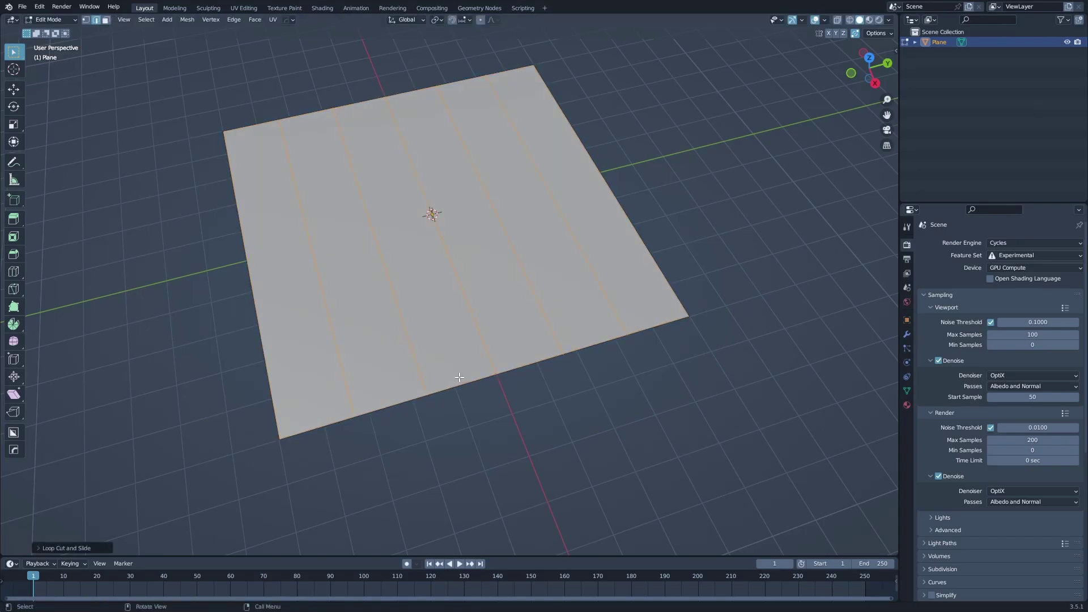
middle_drag(506, 362, 574, 260)
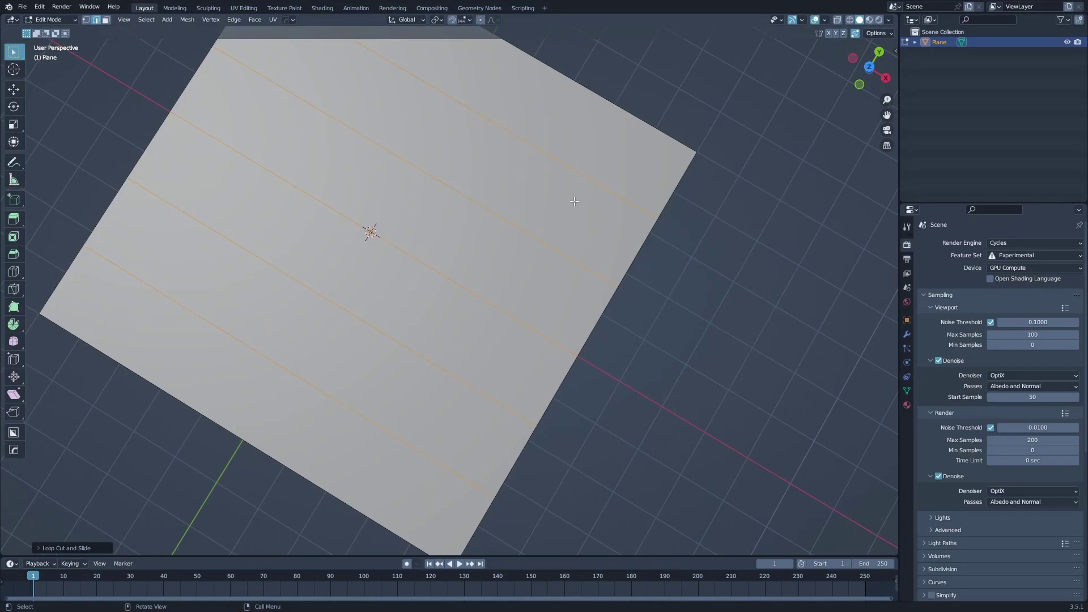
middle_drag(447, 411, 536, 356)
Bevel the five cut edges into narrow strips
key(ctrl+b)
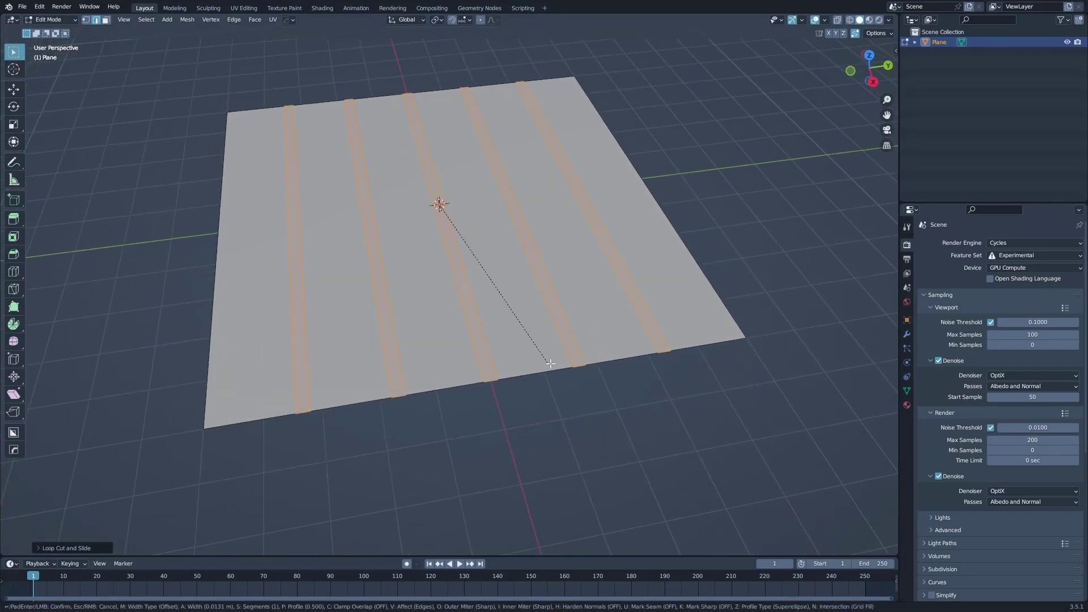
click(536, 349)
middle_drag(543, 410, 541, 406)
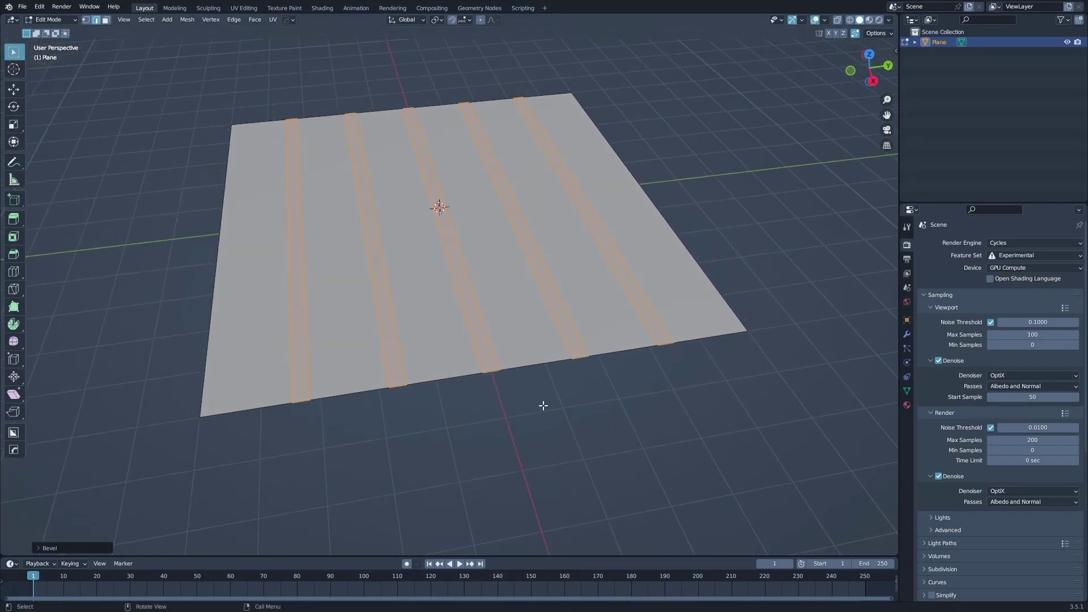
Extrude the strips downward along their normals to form recessed channels
key(alt+e)
click(540, 414)
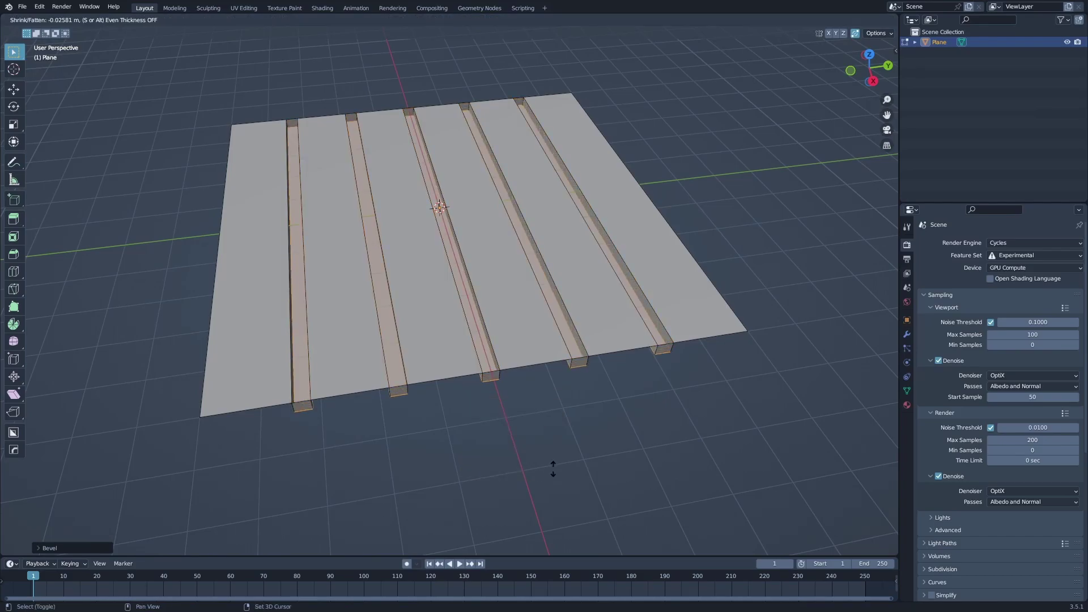
click(552, 466)
middle_drag(610, 414, 494, 206)
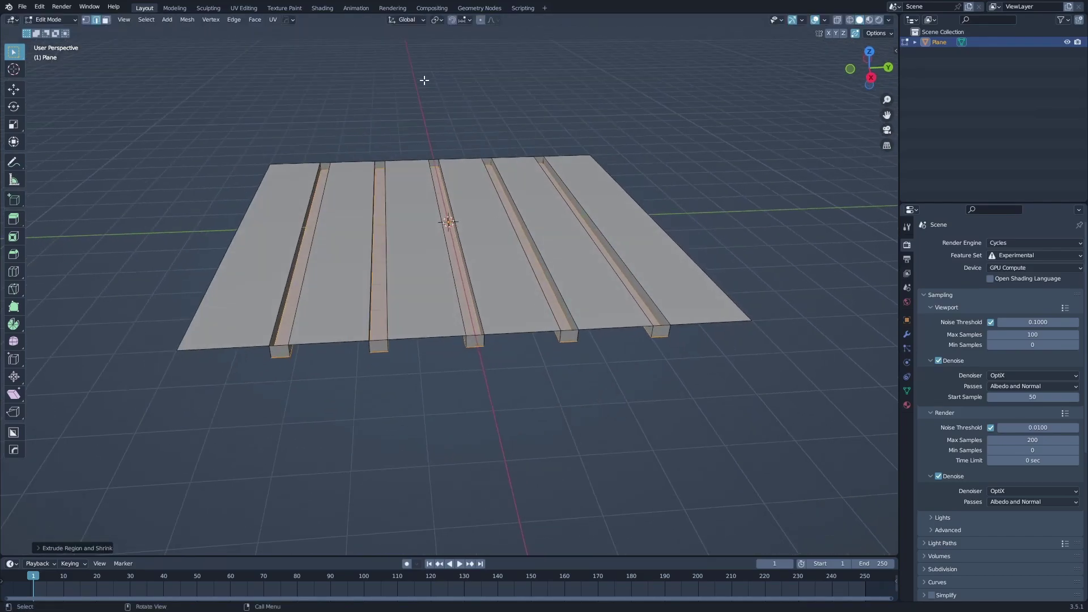
click(870, 77)
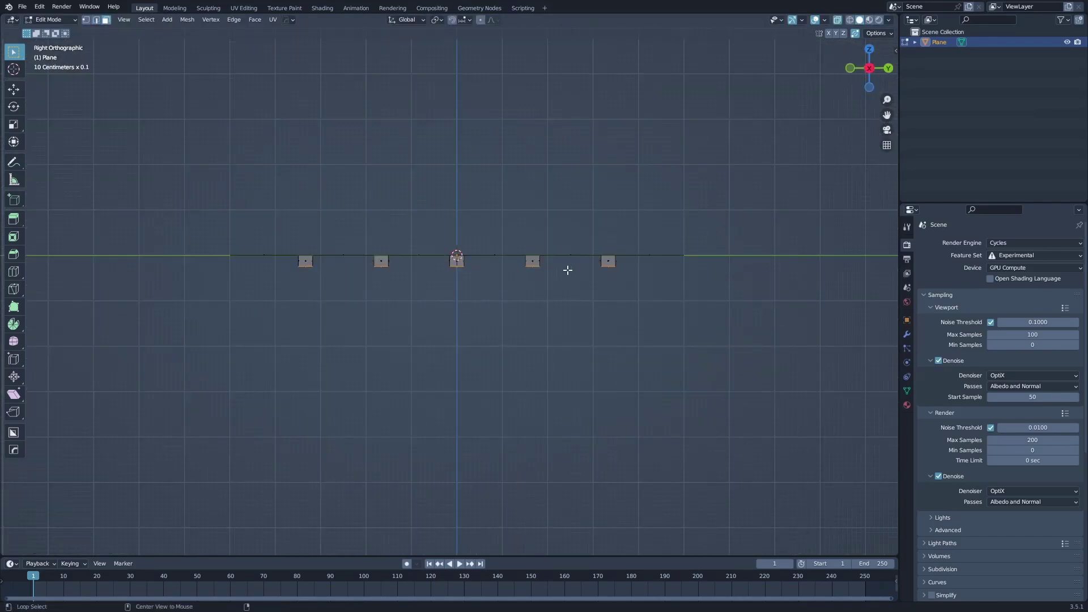
Try selecting the channel end faces, orbiting to check them in perspective
click(610, 262)
scroll(590, 269, up, 3)
drag(760, 262, 46, 250)
scroll(181, 291, down, 2)
middle_drag(182, 292, 575, 190)
middle_drag(775, 107, 555, 313)
shift+click(520, 250)
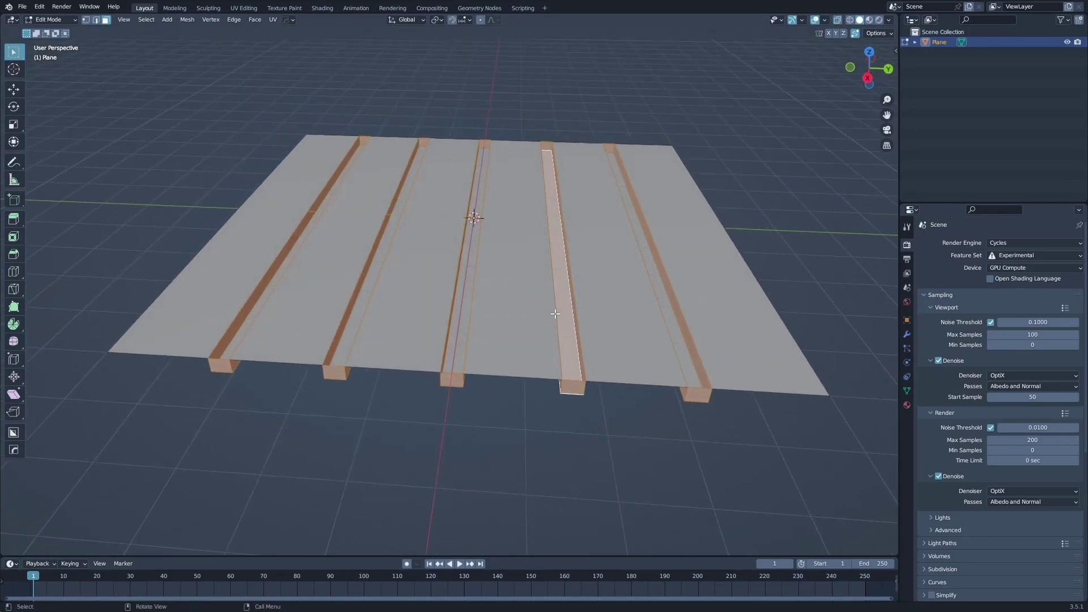
click(571, 388)
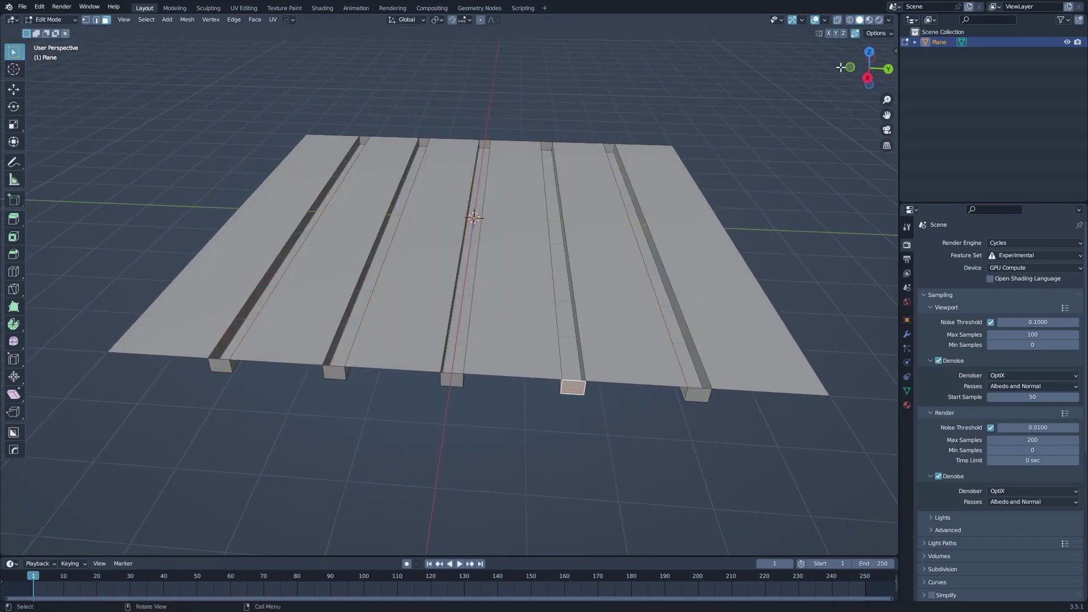
click(867, 78)
scroll(622, 279, up, 4)
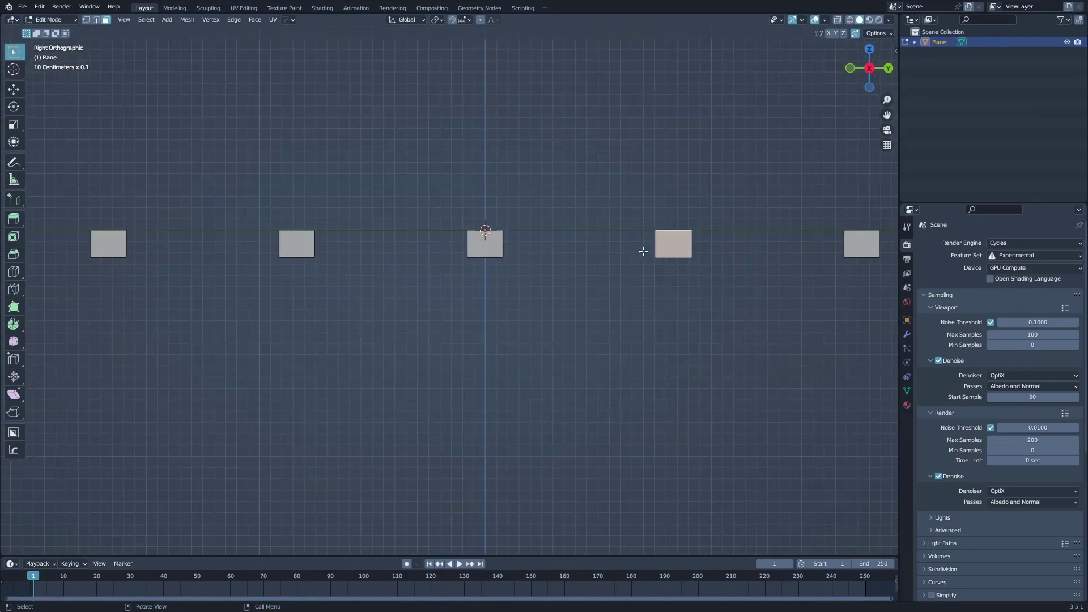
In Right Orthographic view, select the five channel end faces one by one
key(b)
click(110, 248)
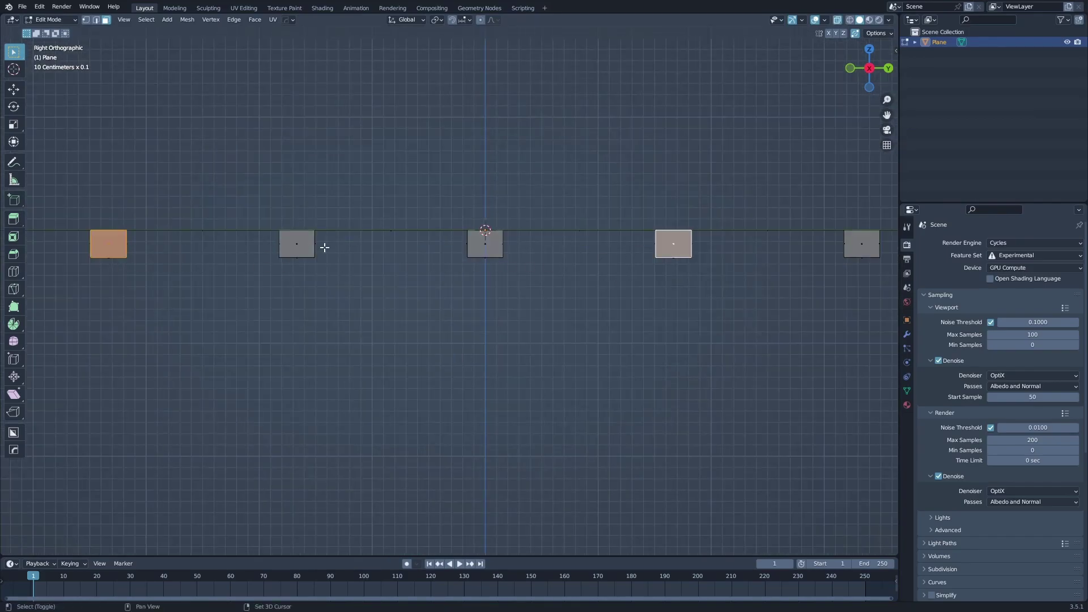
shift+click(300, 240)
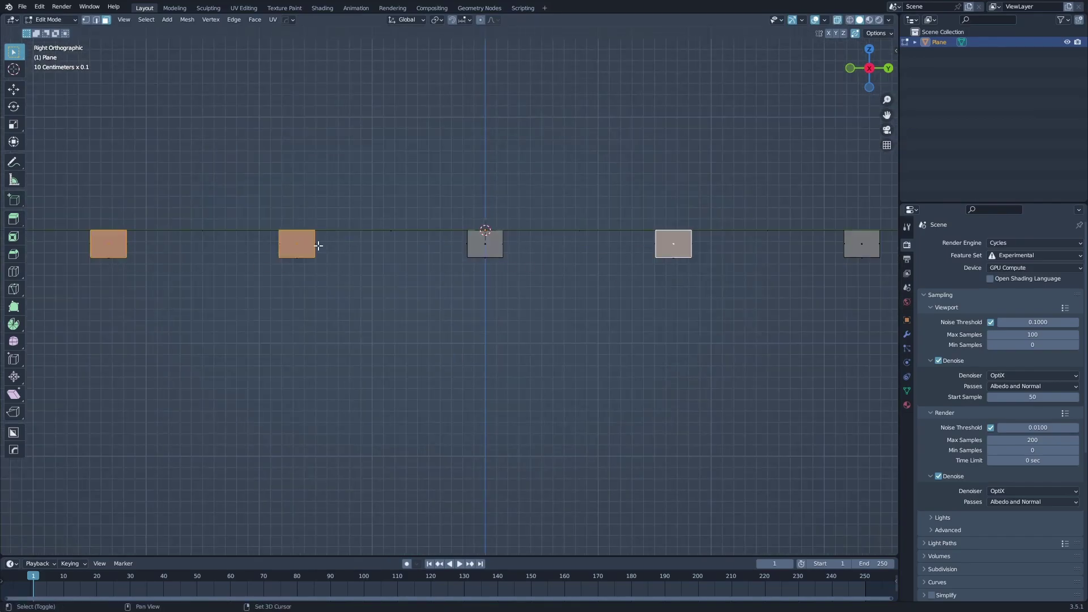
shift+click(497, 242)
shift+middle_drag(690, 237, 583, 260)
key(b)
key(Escape)
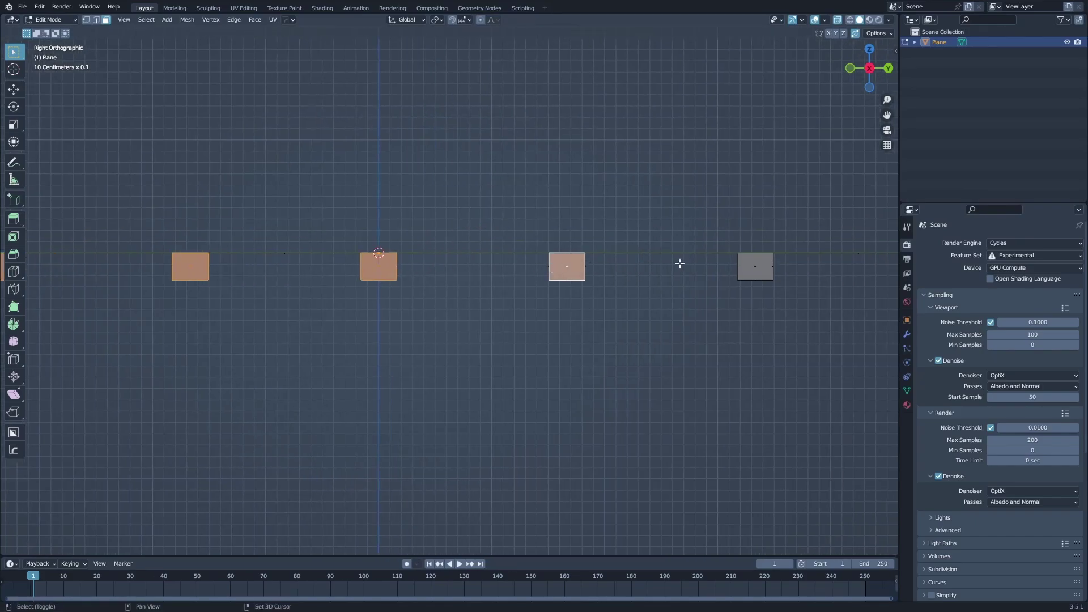
shift+click(751, 262)
scroll(780, 310, down, 1)
shift+middle_drag(781, 310, 644, 338)
scroll(643, 338, down, 5)
scroll(529, 328, up, 4)
Delete the selected end faces, inspect the open grooves, then return to top view
key(x)
click(504, 346)
key(Tab)
middle_drag(504, 346, 431, 349)
click(665, 345)
middle_drag(665, 346, 549, 350)
key(Tab)
click(383, 289)
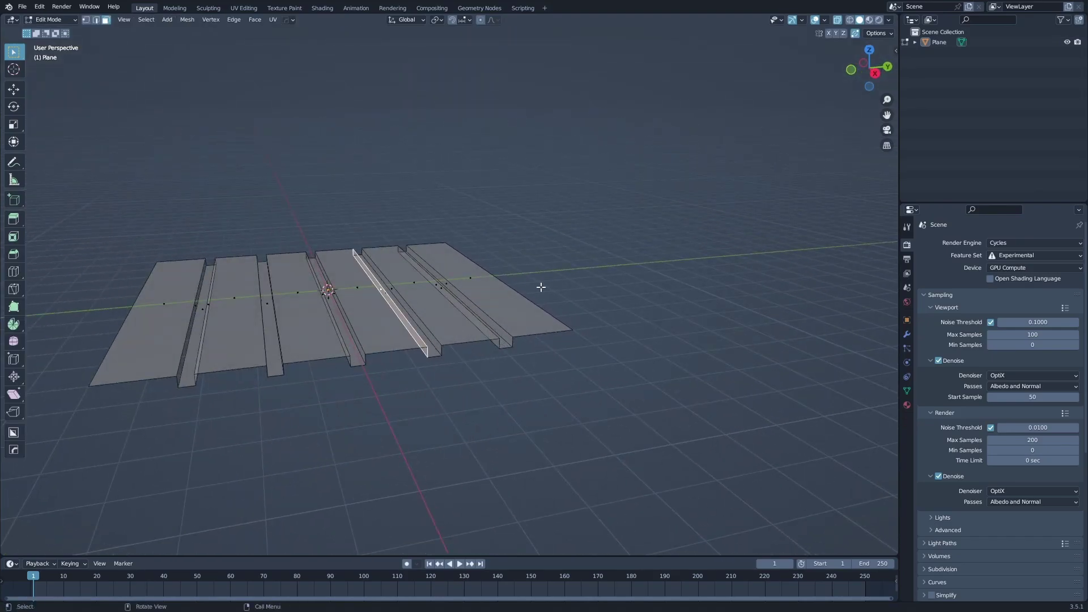
key(KP_7)
Select the bottom faces of all five grooves
click(373, 276)
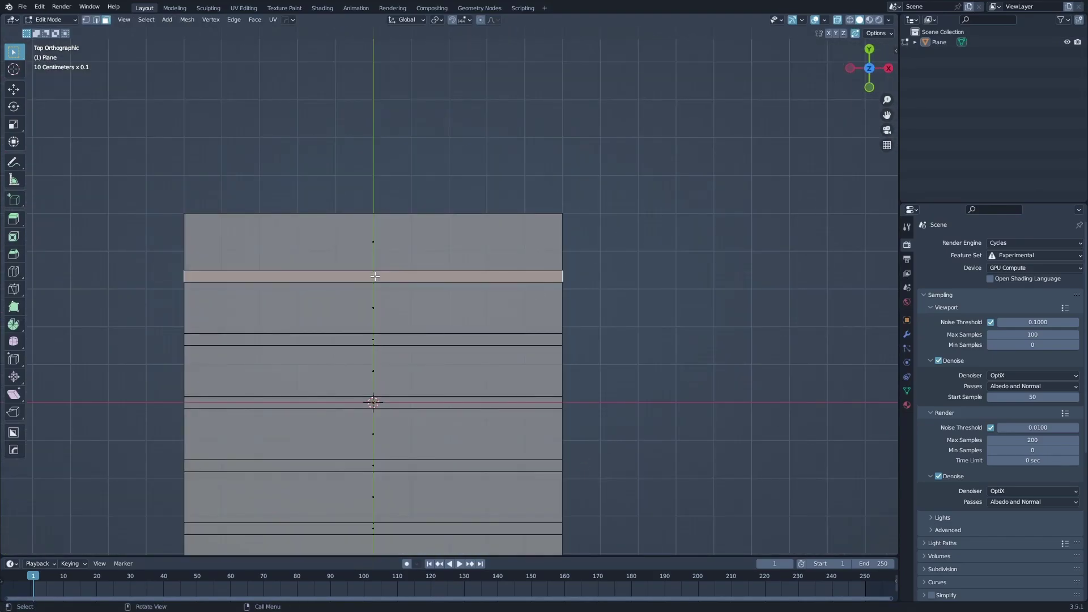
shift+click(373, 341)
shift+middle_drag(379, 392, 384, 320)
shift+click(380, 330)
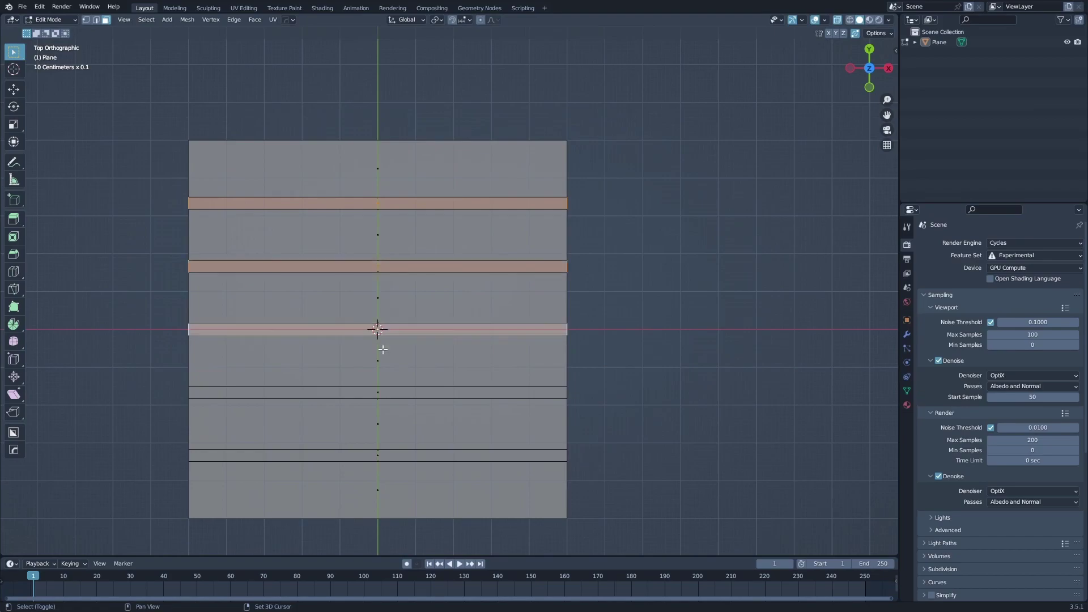
shift+click(381, 392)
shift+click(377, 455)
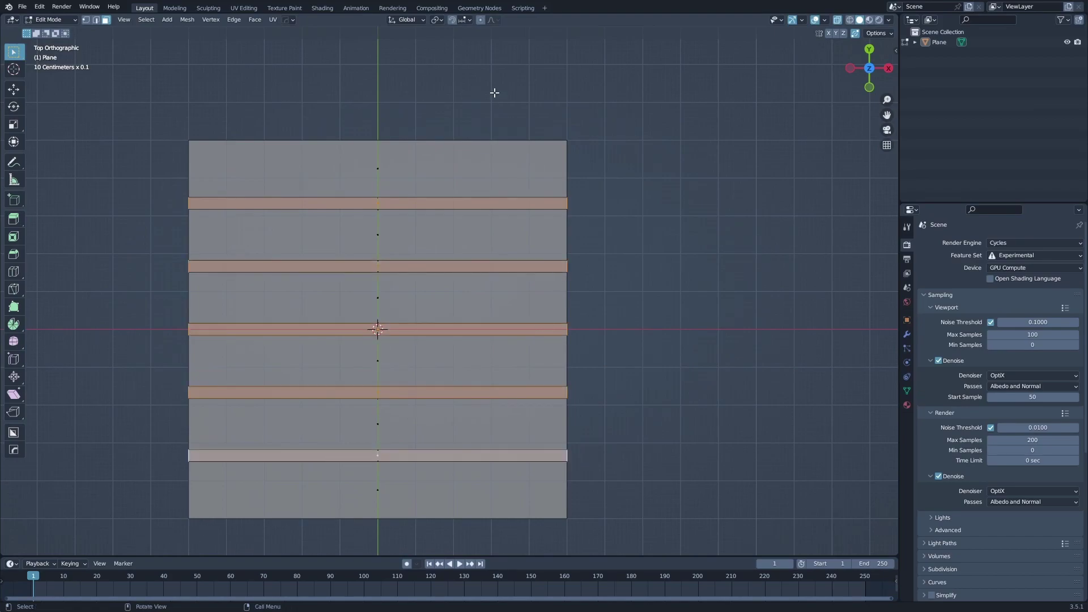
With Individual Origins pivot, scale the groove bottoms to 0.5 along Y
click(438, 20)
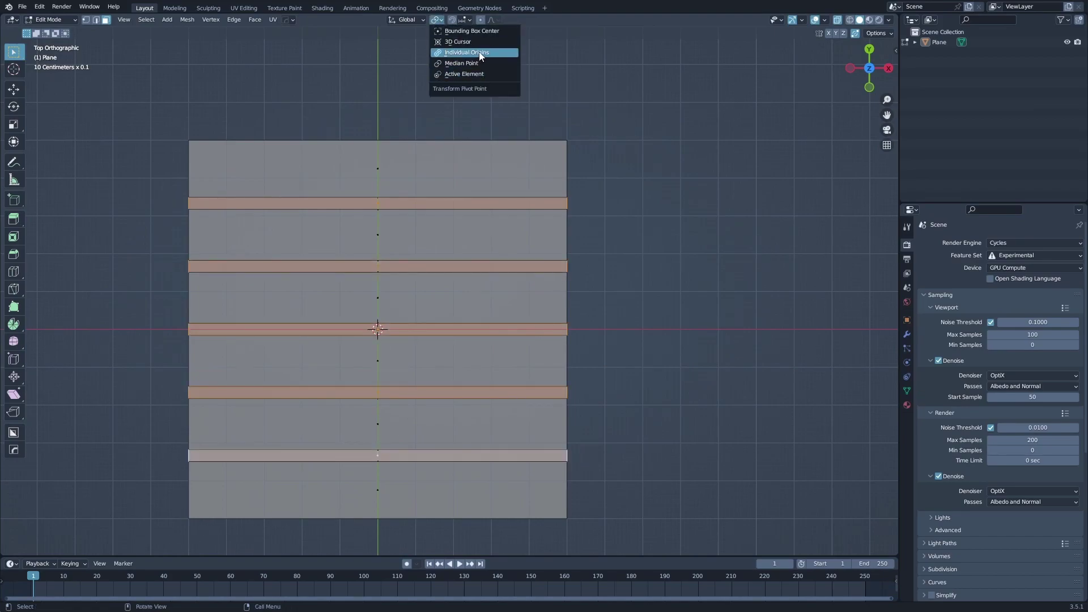
click(480, 55)
middle_drag(602, 201, 593, 223)
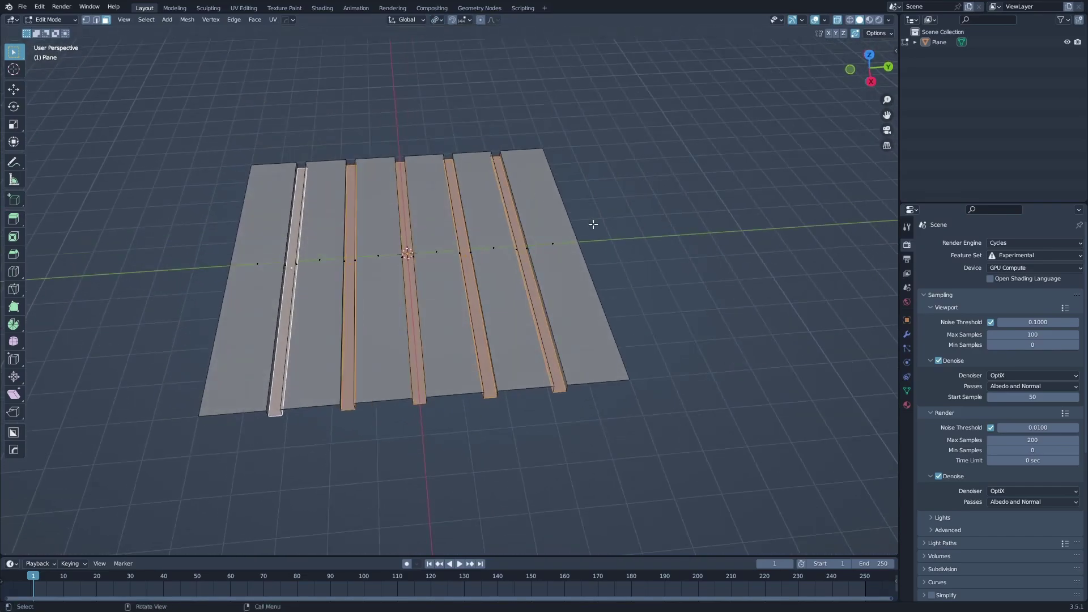
key(s)
key(y)
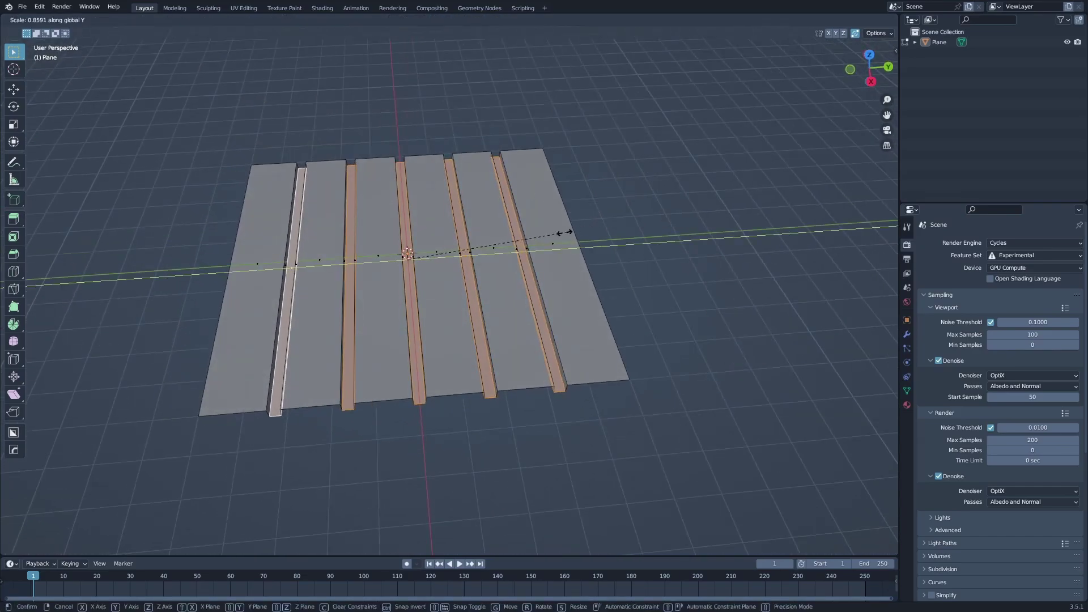
click(501, 245)
key(Tab)
Select the grooved plane and apply its scale
middle_drag(536, 323, 490, 336)
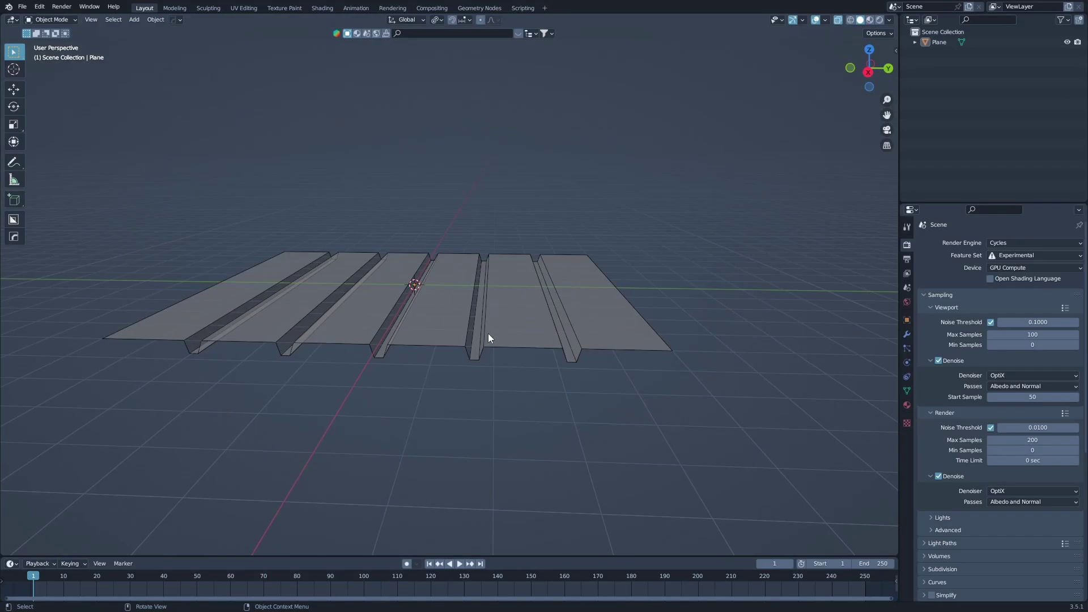
middle_drag(484, 275, 528, 303)
click(529, 303)
key(ctrl+a)
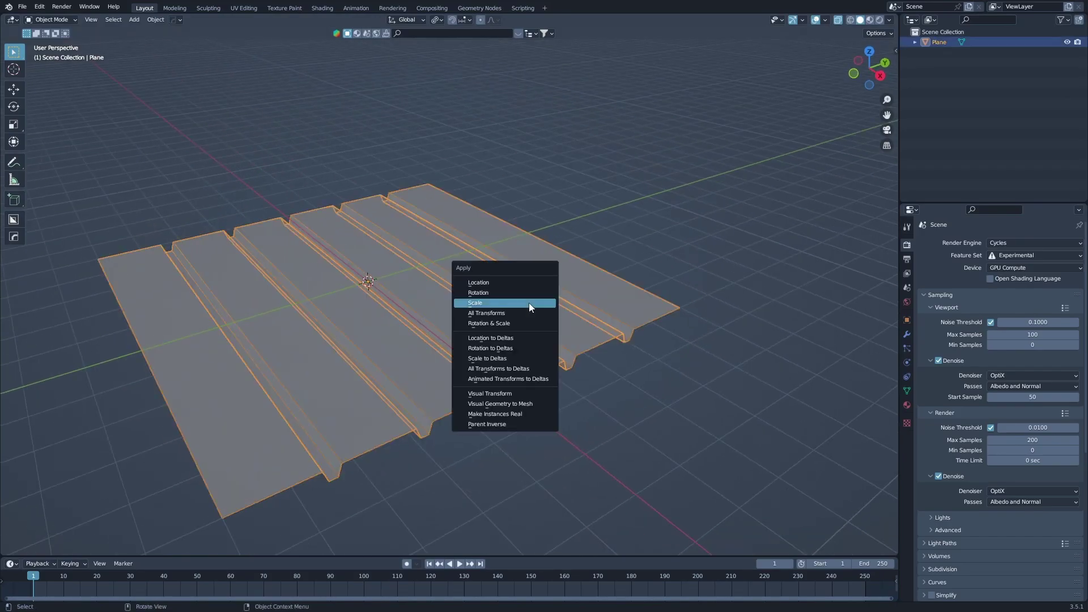
click(529, 303)
In top view, reselect the plane, zoom out, and bring up the Add menu
middle_drag(352, 307, 383, 324)
key(KP_7)
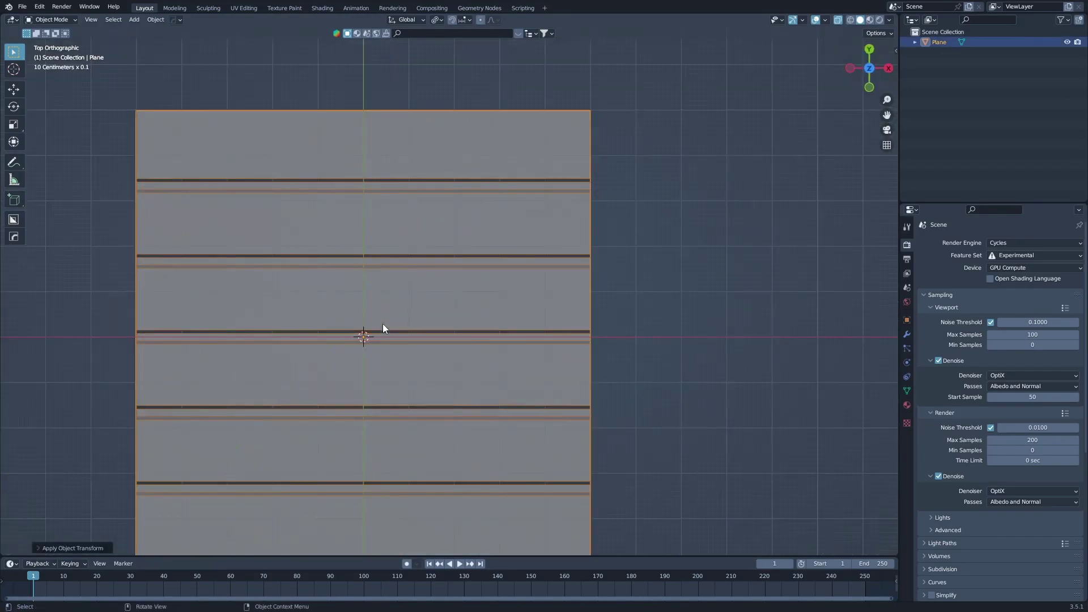
click(636, 338)
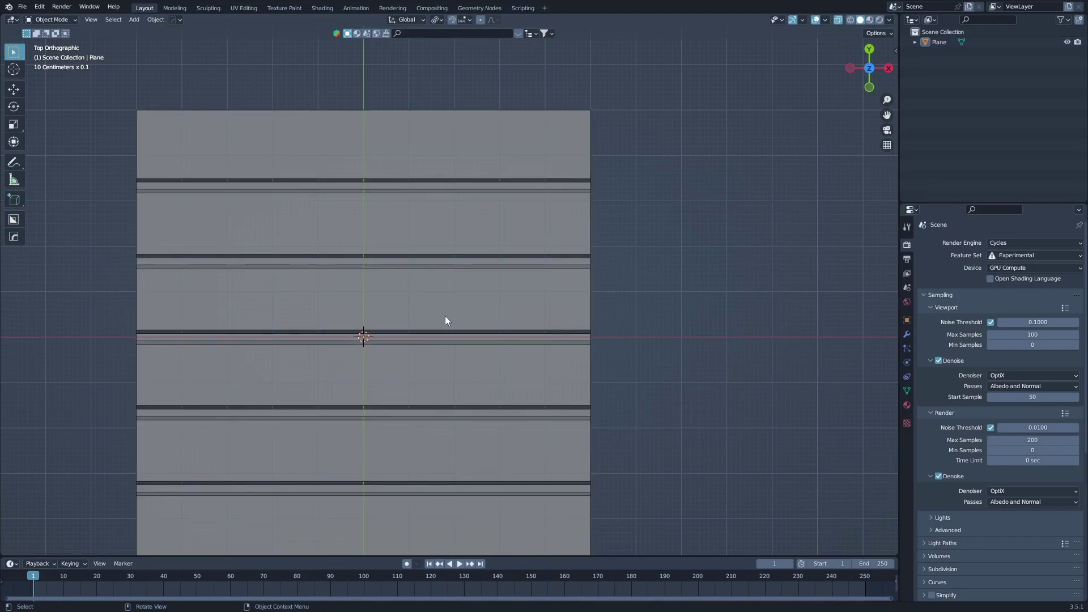
click(432, 280)
shift+middle_drag(432, 280, 455, 231)
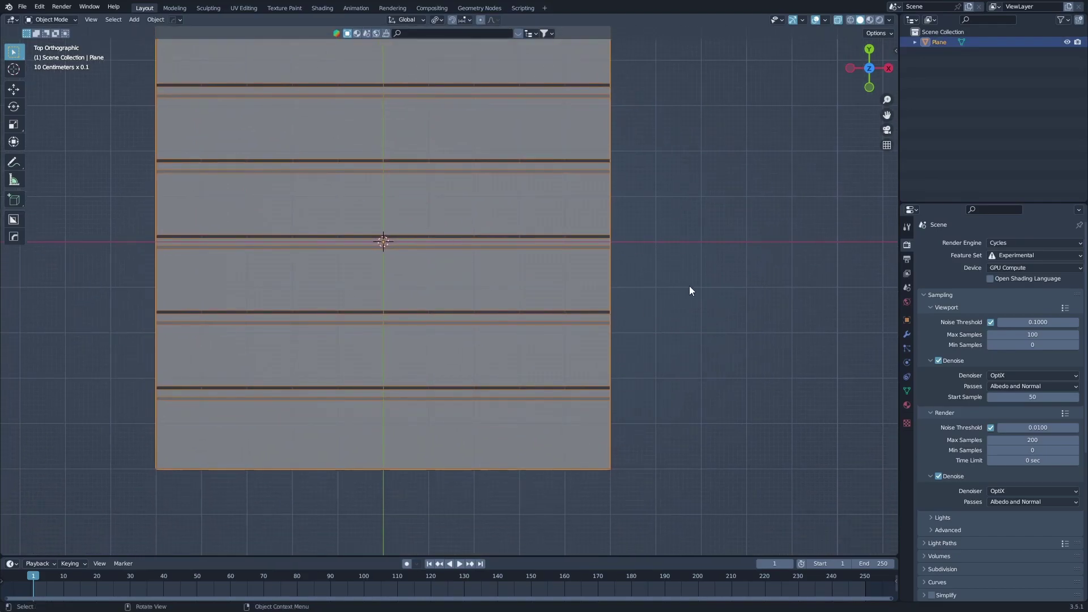
scroll(689, 285, down, 3)
key(shift+a)
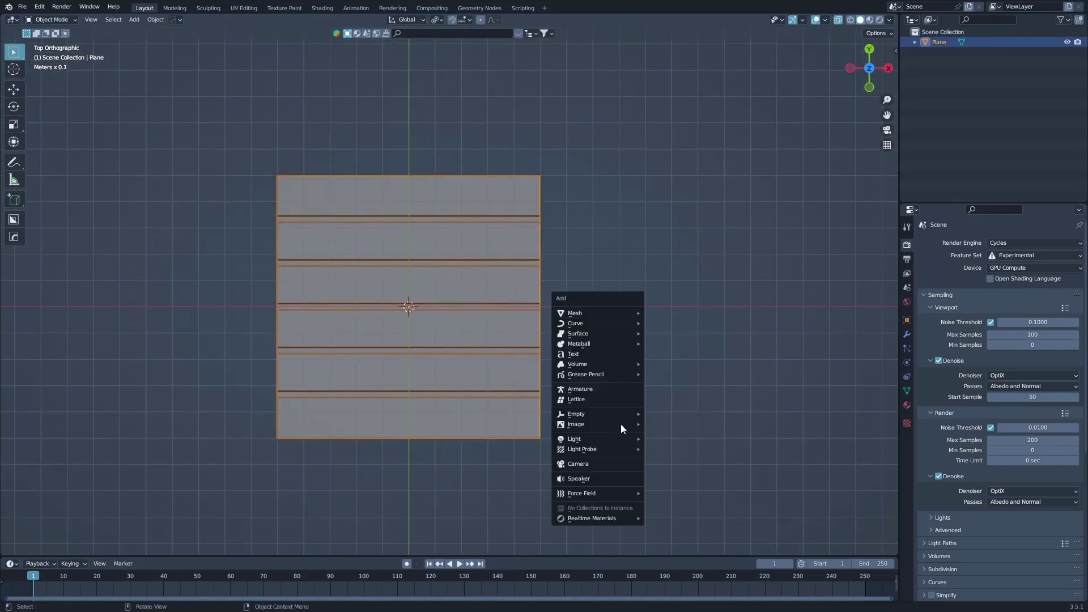
Add a camera, view through it, and raise it along local Z to frame the plane
click(626, 463)
key(KP_0)
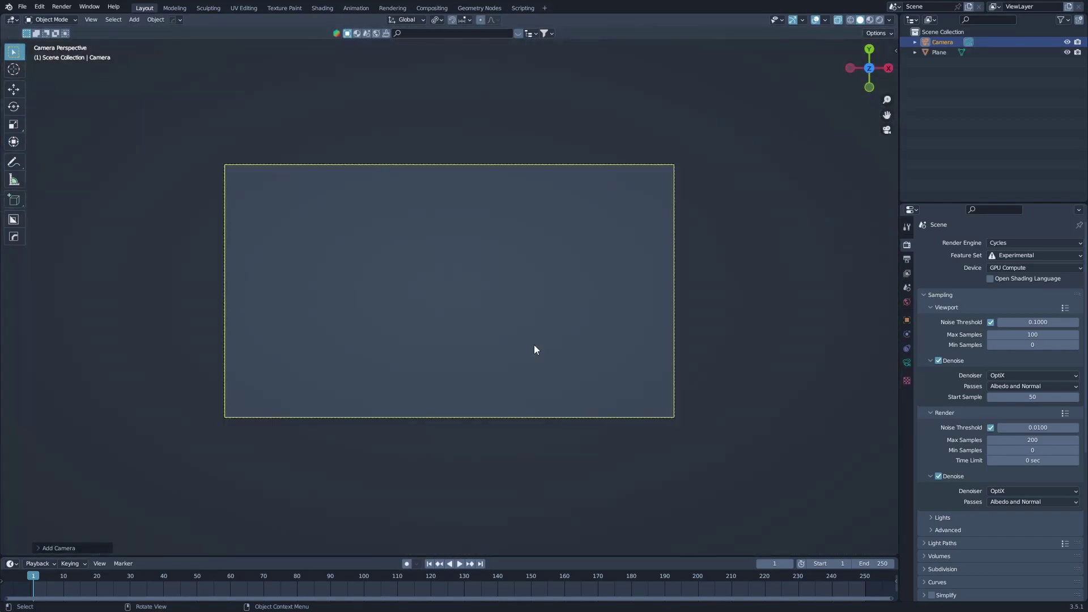
key(g)
key(z)
key(z)
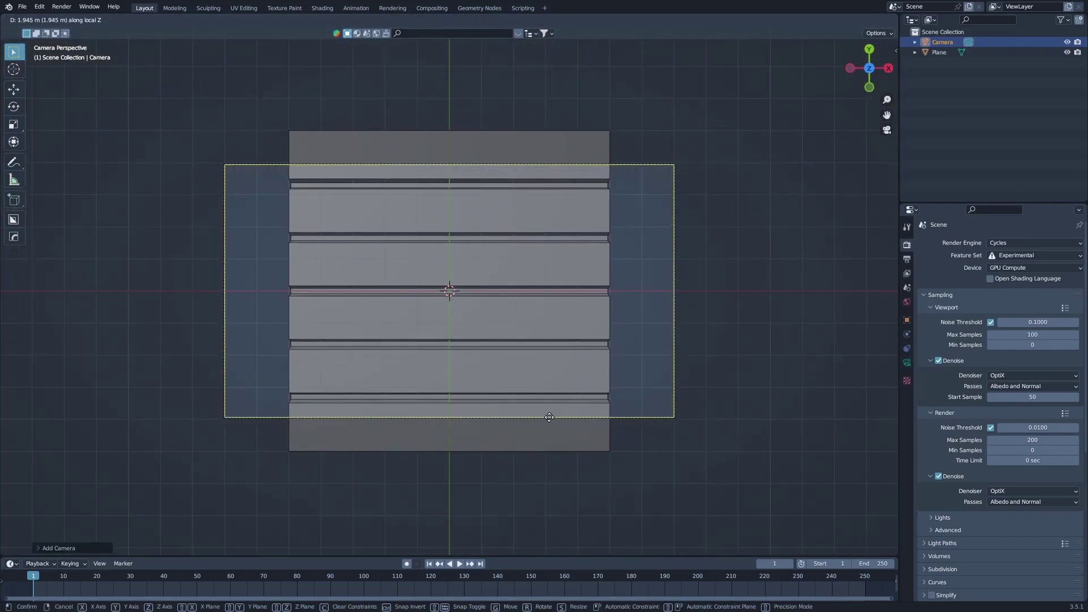
click(550, 342)
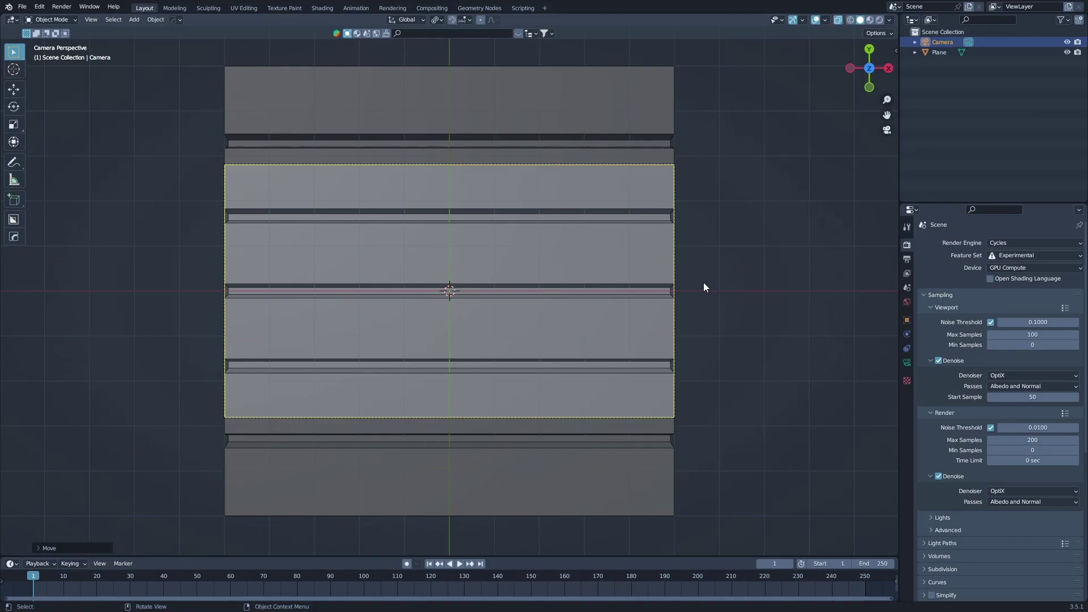
Compare the camera's Perspective, Orthographic and Panoramic lens types
click(907, 363)
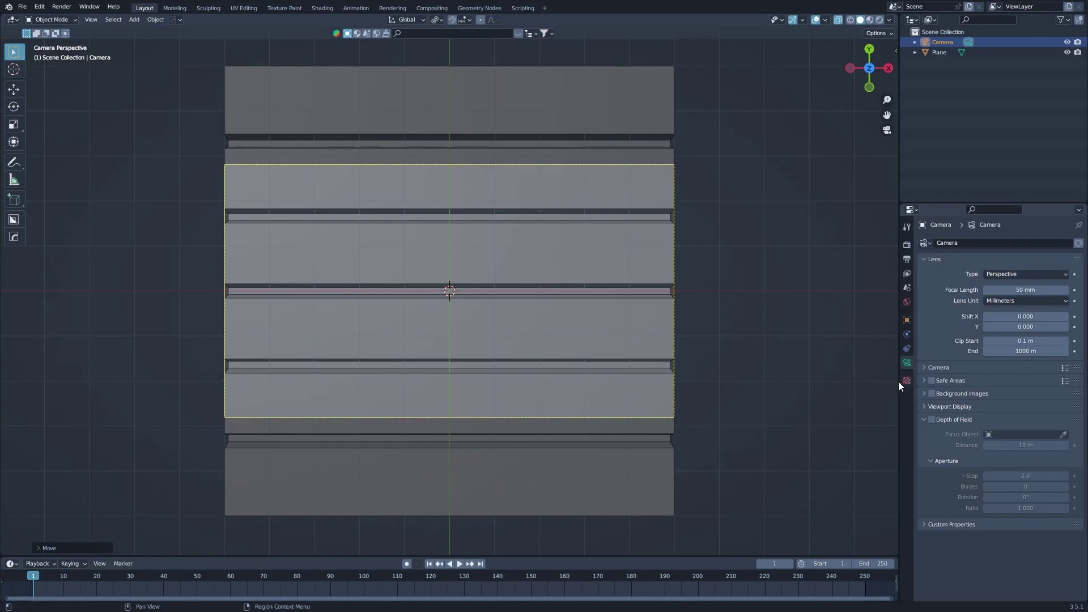
click(1015, 273)
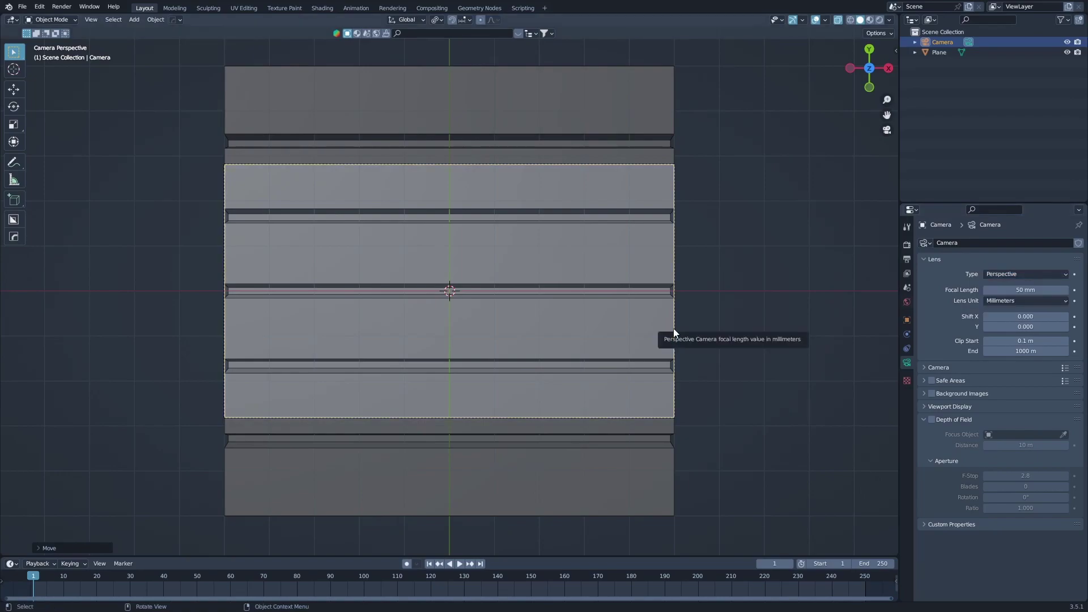
click(1018, 274)
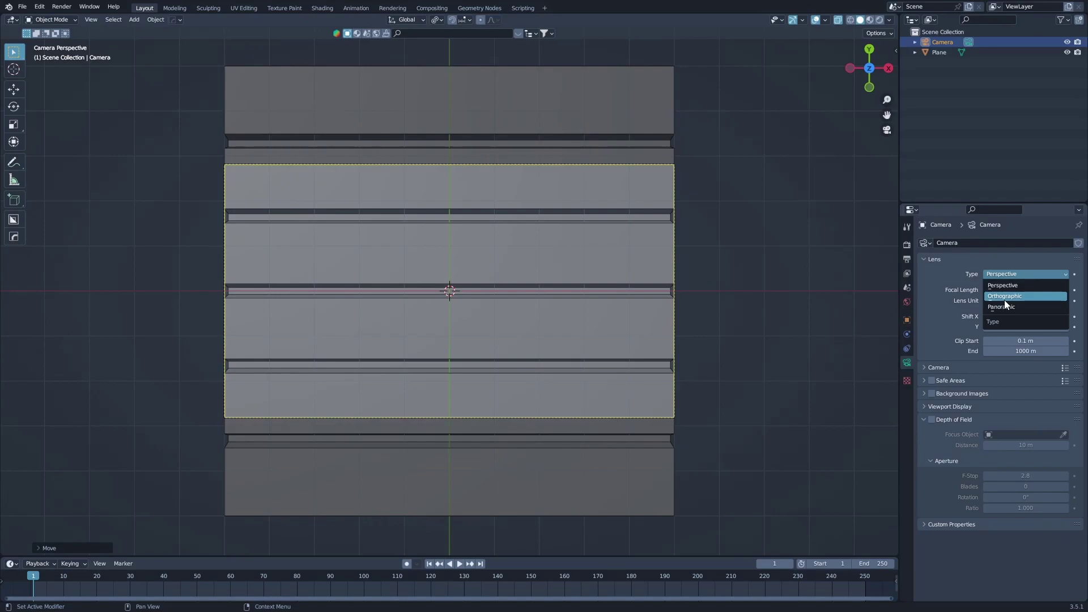
click(1006, 296)
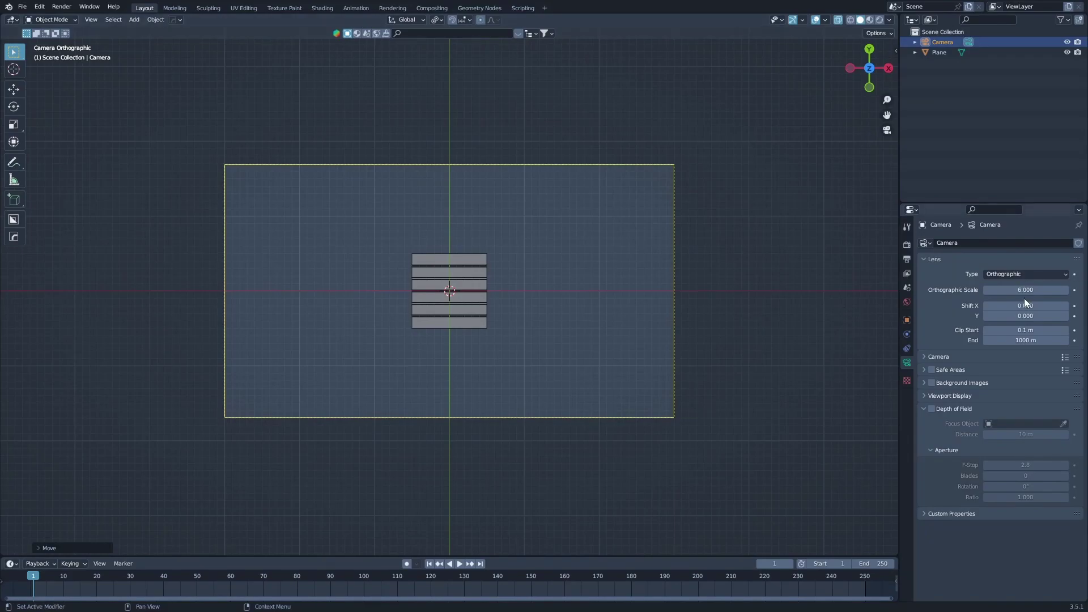
click(1012, 275)
click(1005, 306)
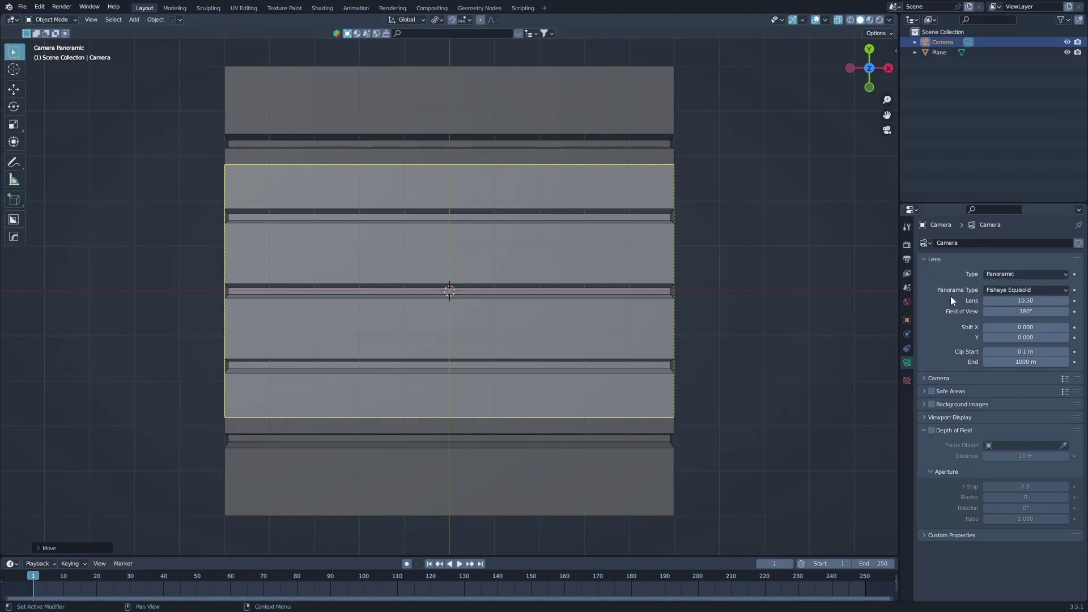
click(1005, 276)
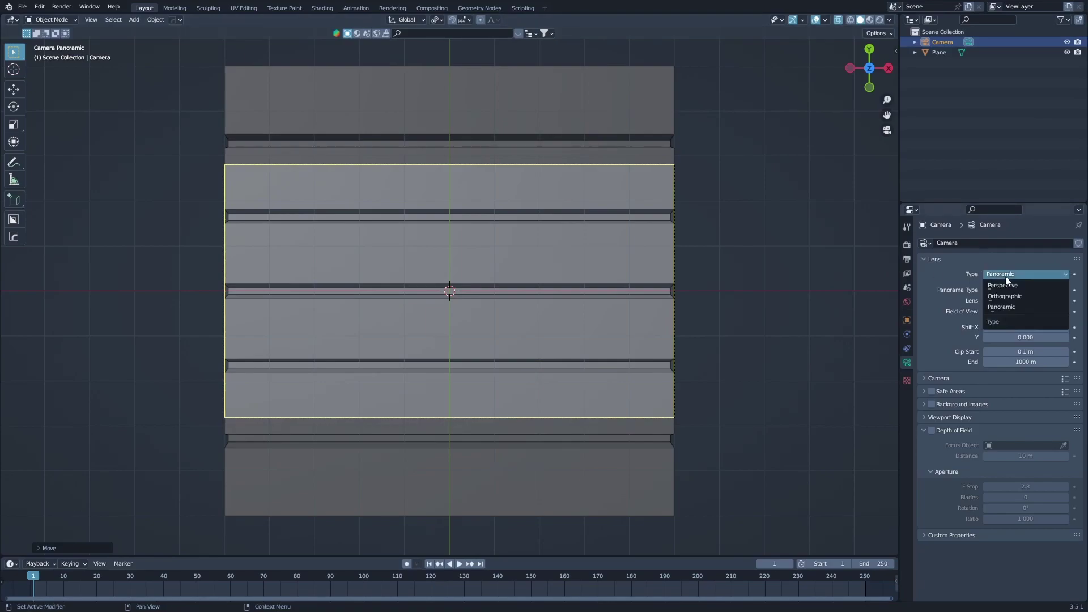
click(1018, 292)
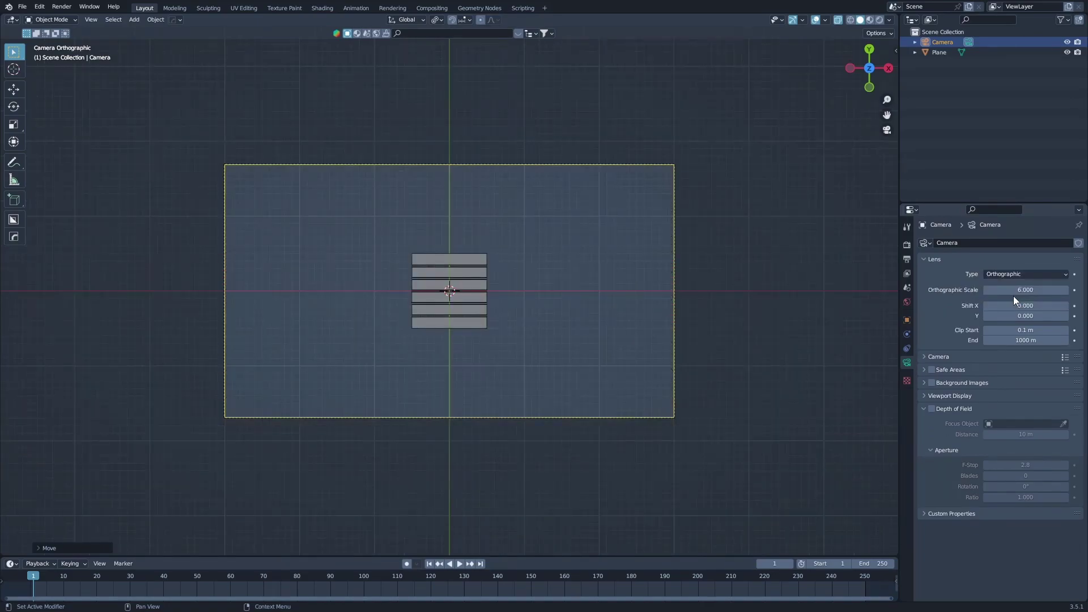
Leave the camera on Panoramic Fisheye and reselect the tile plane
click(1017, 273)
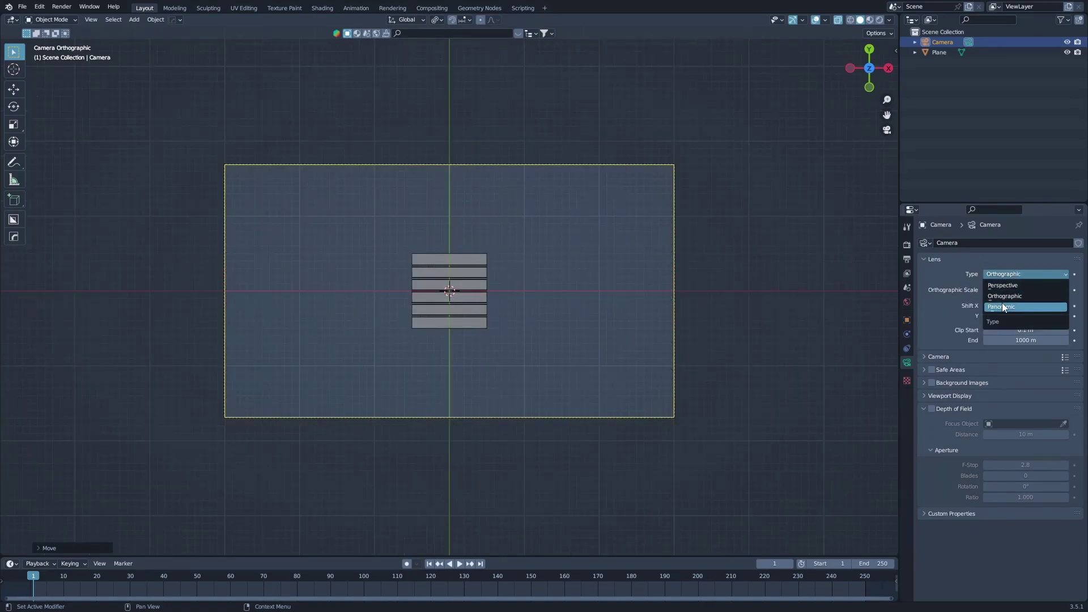
click(1002, 306)
click(1010, 277)
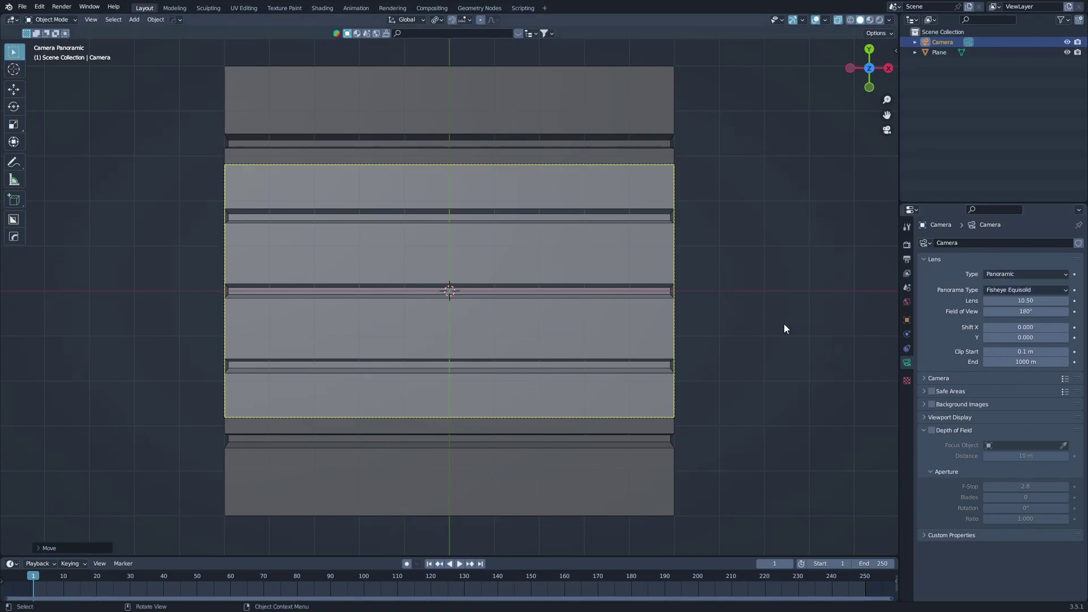
click(457, 260)
Align the plane's right-edge vertices on one vertical line by scaling X to 0
key(Tab)
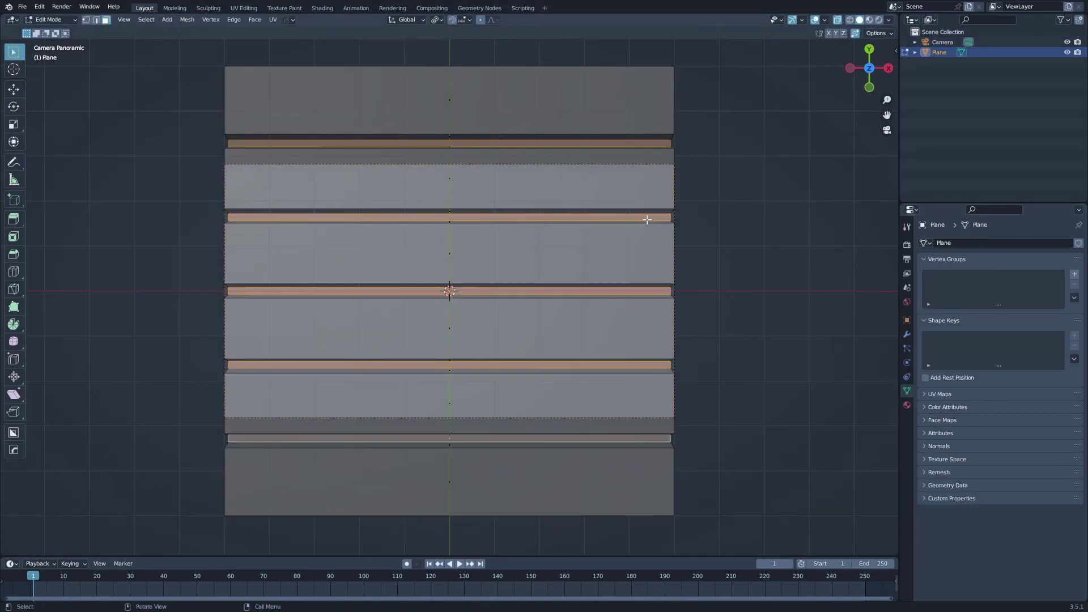
scroll(646, 218, down, 3)
drag(542, 111, 656, 457)
key(s)
text(x0)
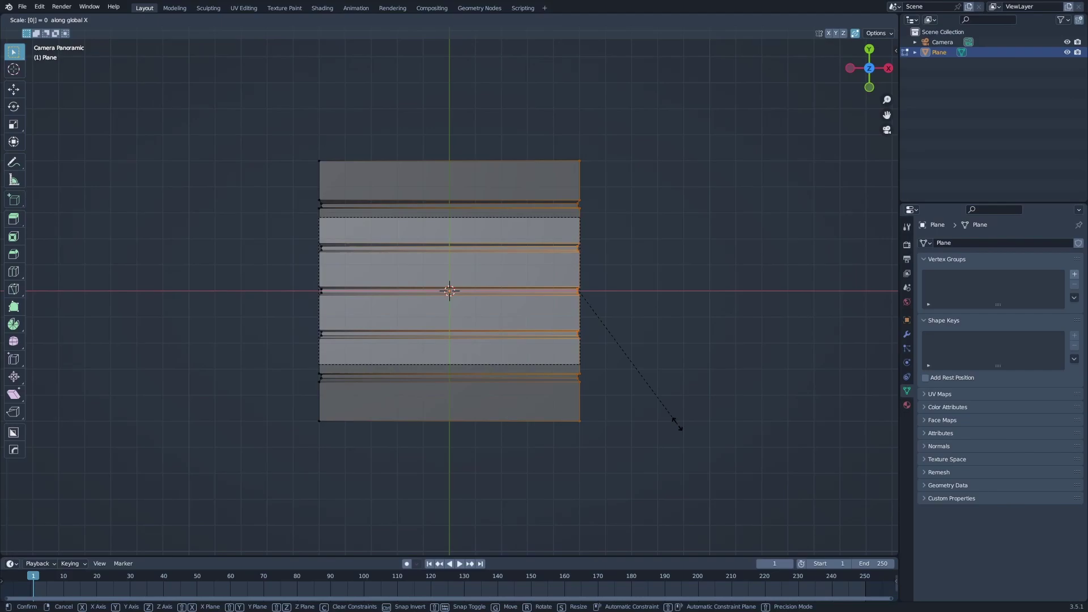
key(Return)
key(Tab)
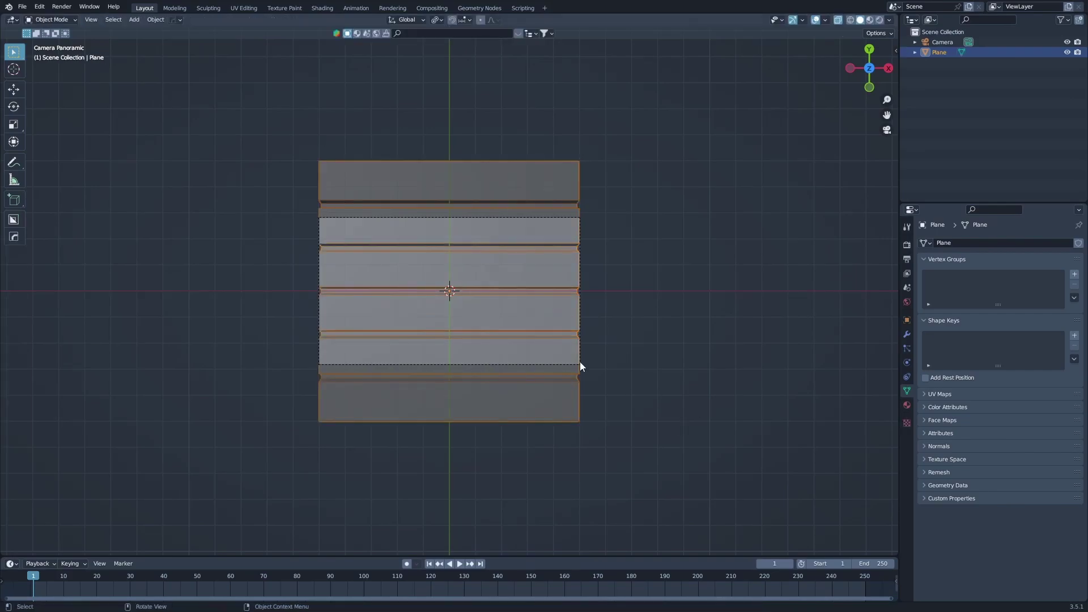
scroll(502, 279, up, 2)
scroll(444, 266, up, 4)
scroll(540, 267, right, 5)
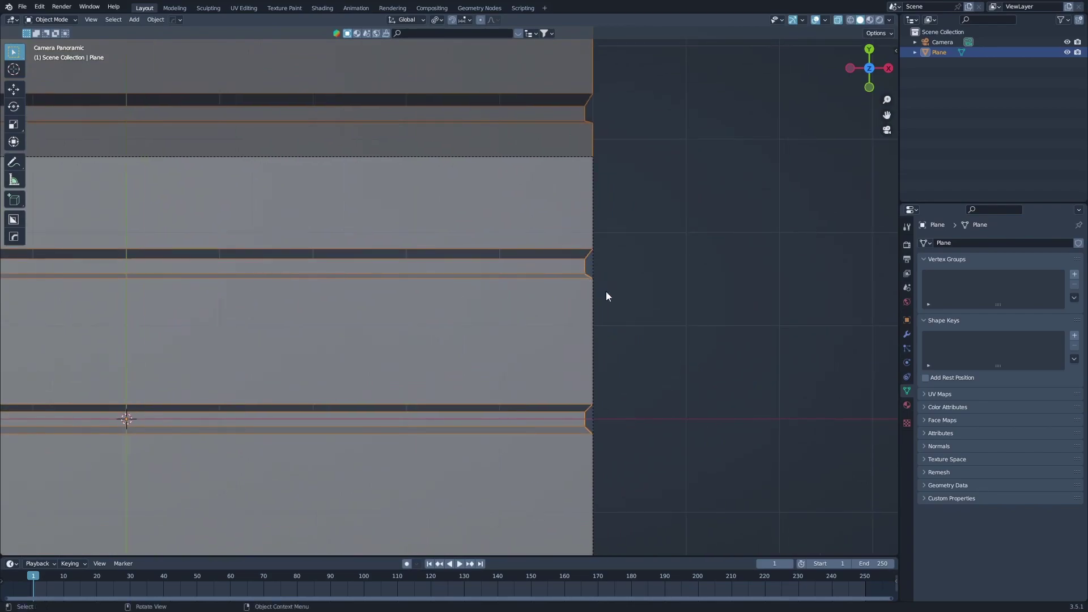
scroll(587, 301, up, 3)
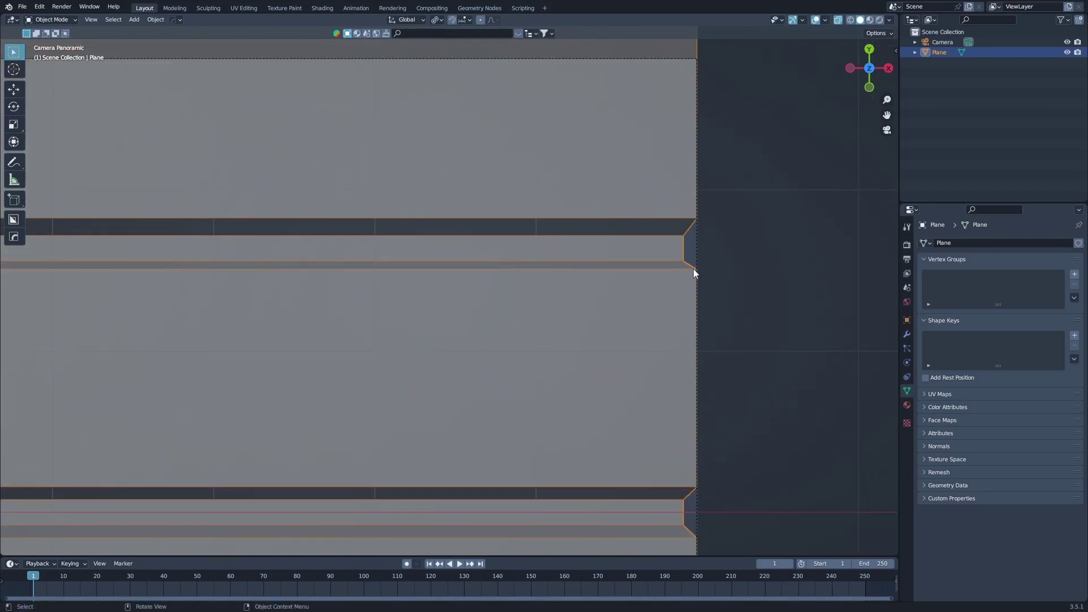
Rescale the middle groove's edges along X and enlarge the 3D view over the timeline
key(Tab)
click(721, 274)
key(s)
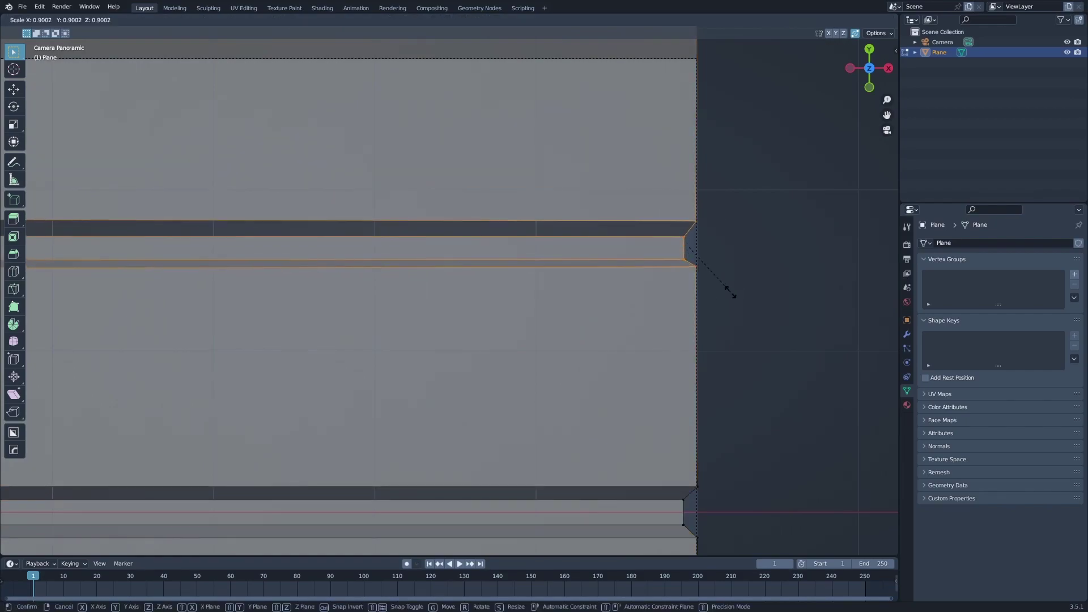
key(x)
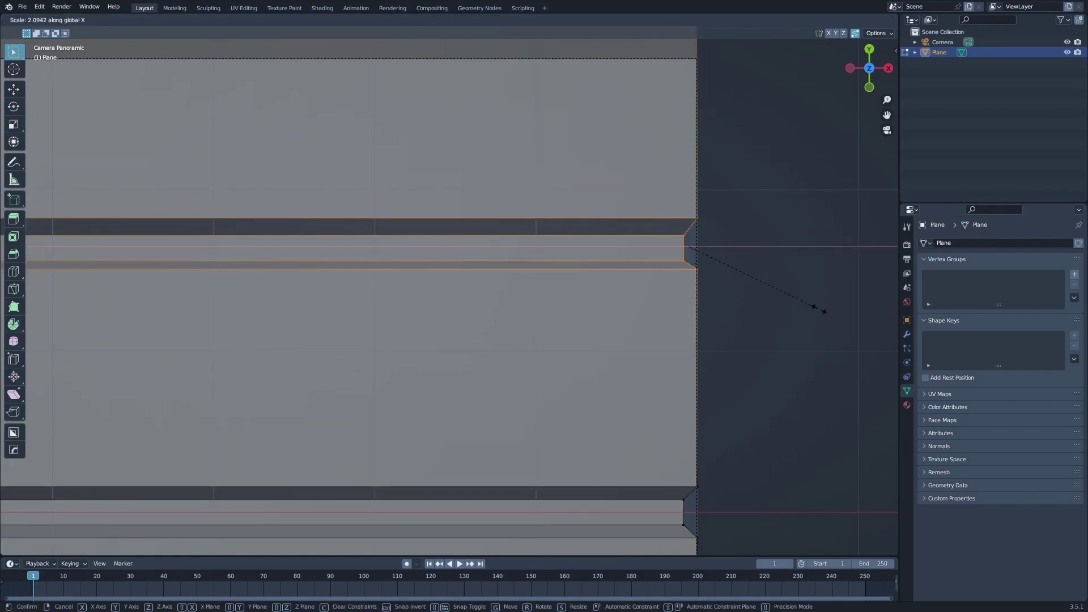
click(816, 310)
scroll(736, 284, up, 3)
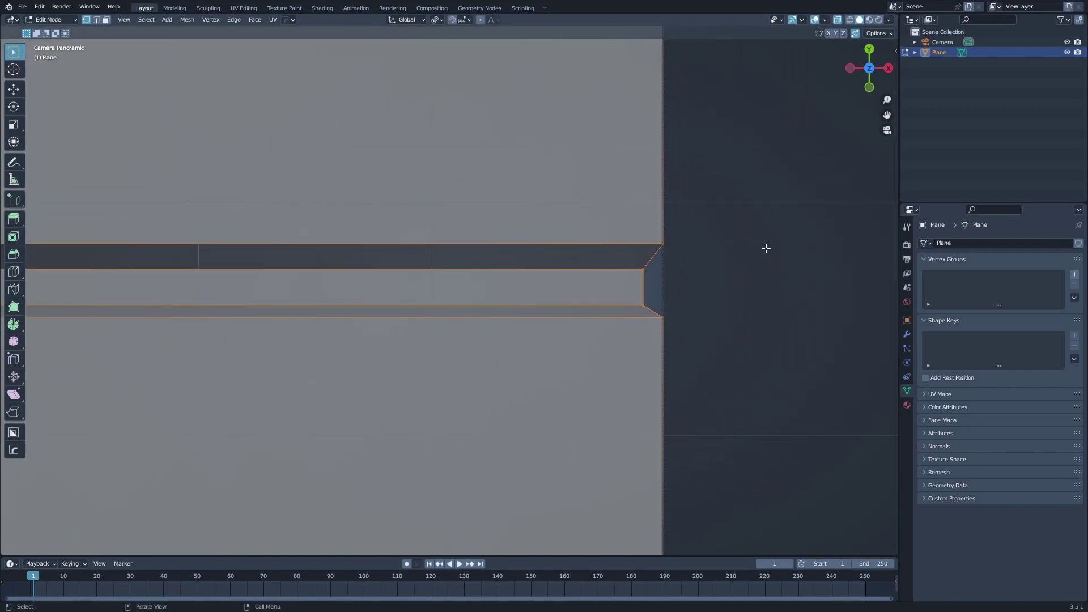
drag(896, 552, 896, 577)
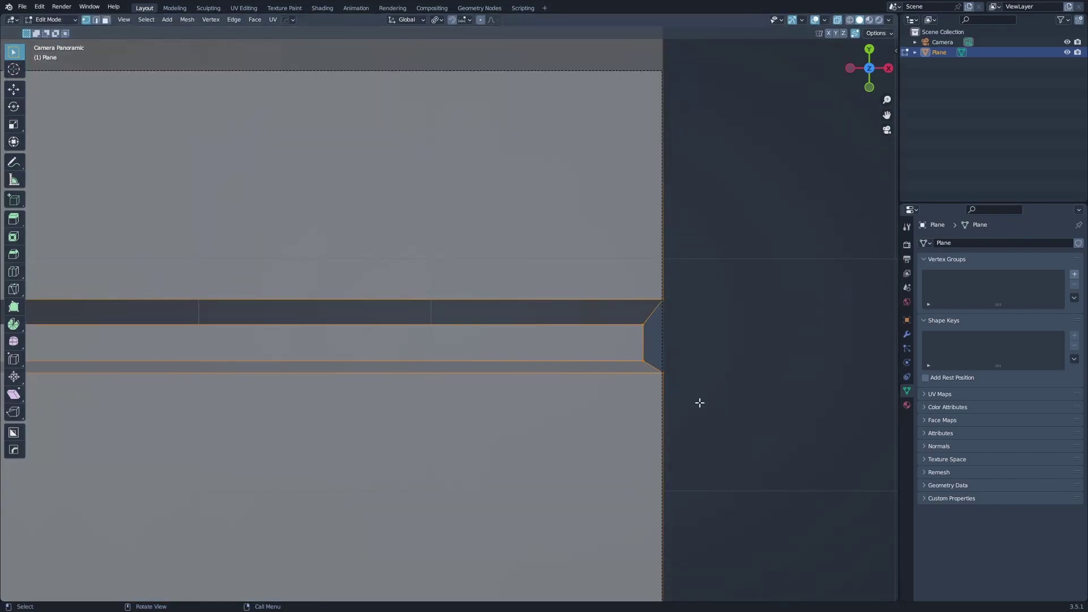
Sketch annotation lines and marks over the groove's end
click(13, 162)
drag(662, 299, 580, 363)
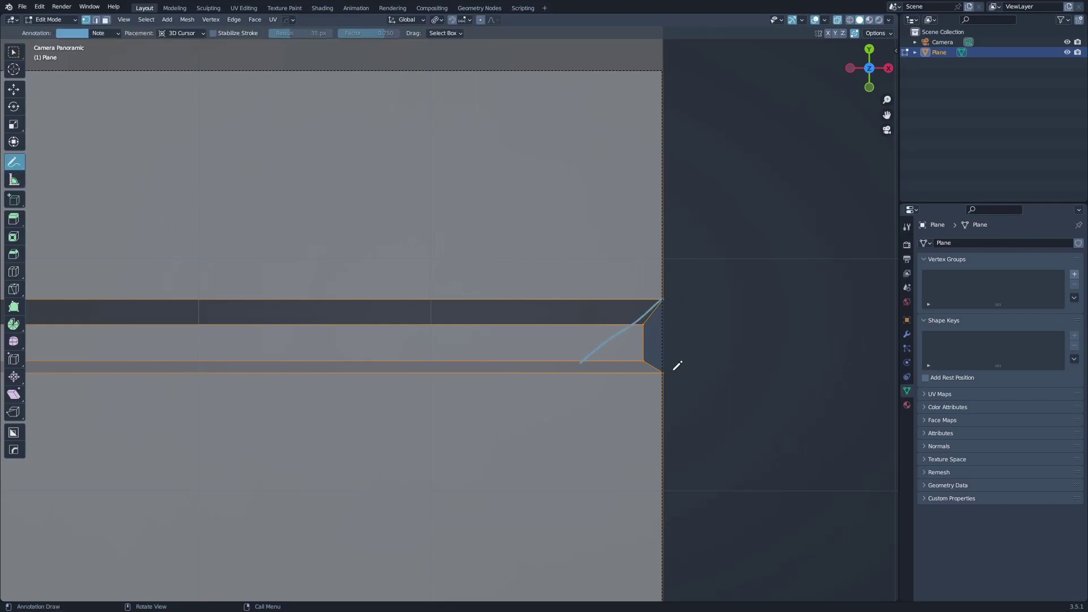
mouse_move(662, 372)
mouse_down()
mouse_move(642, 358)
mouse_move(667, 371)
mouse_move(560, 315)
mouse_up()
mouse_move(613, 339)
mouse_down()
mouse_move(603, 326)
mouse_move(599, 354)
mouse_move(605, 333)
mouse_move(615, 348)
mouse_up()
Erase the annotation scribbles, return to Select Box, and go back to Object Mode
drag(14, 163, 75, 237)
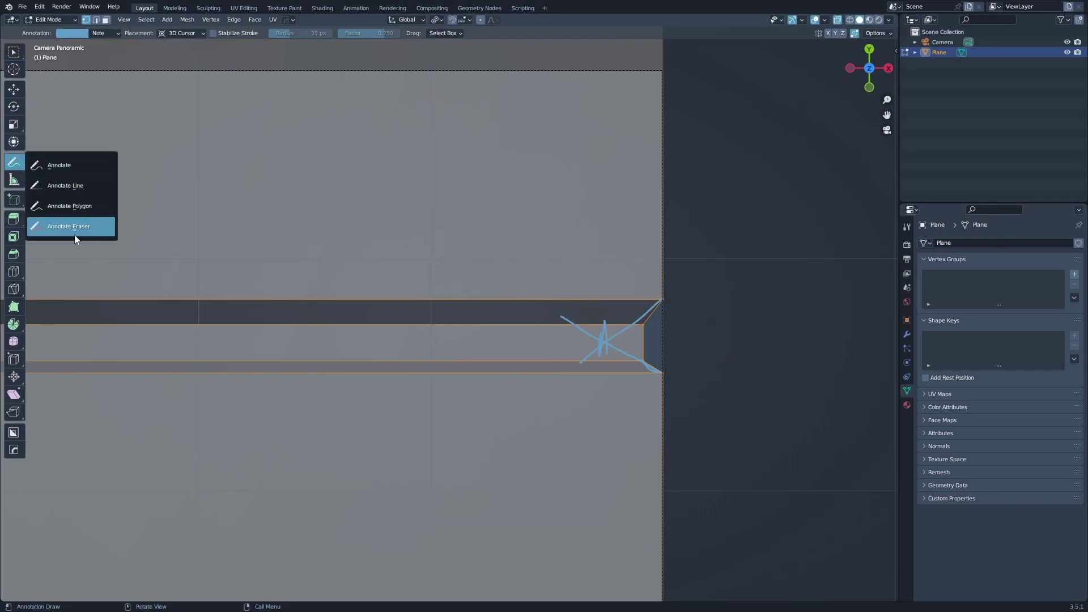
click(77, 227)
drag(599, 323, 590, 389)
click(14, 51)
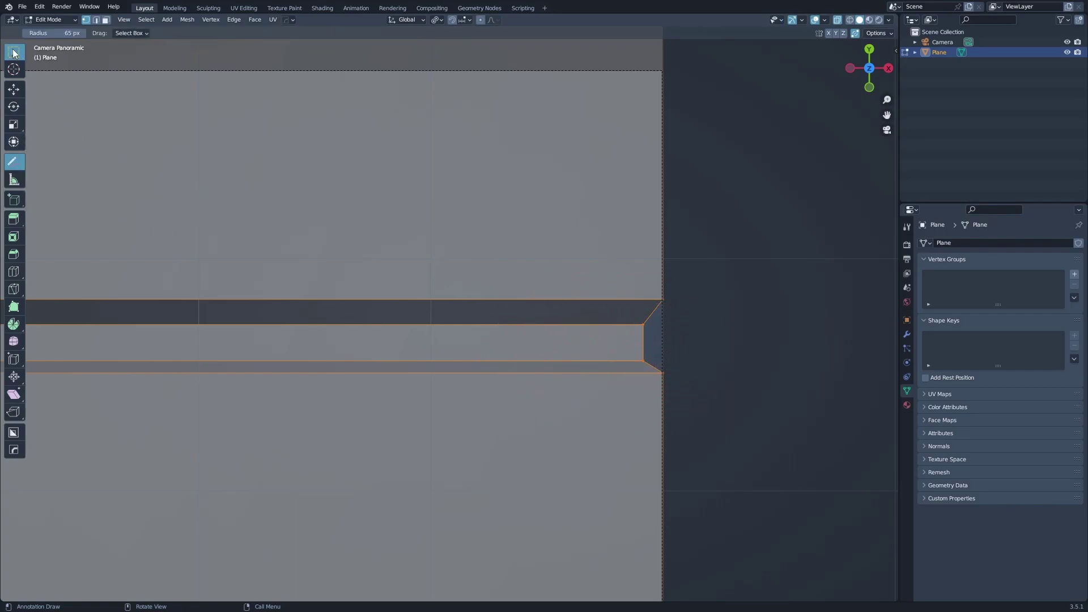
scroll(448, 303, down, 5)
key(Tab)
Select the camera and set its lens type to Orthographic
scroll(510, 328, up, 2)
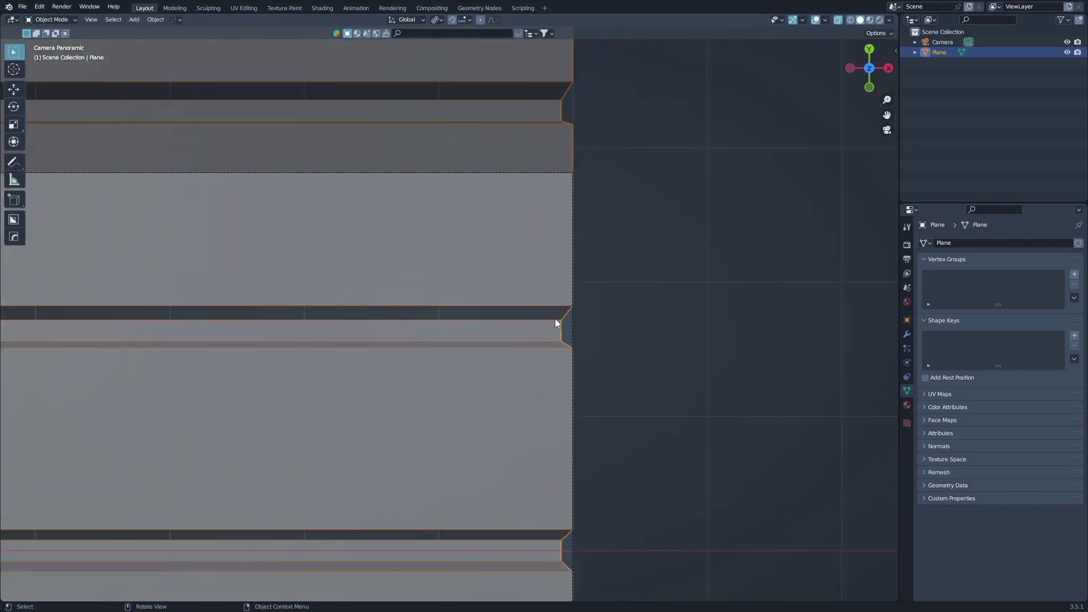
click(573, 321)
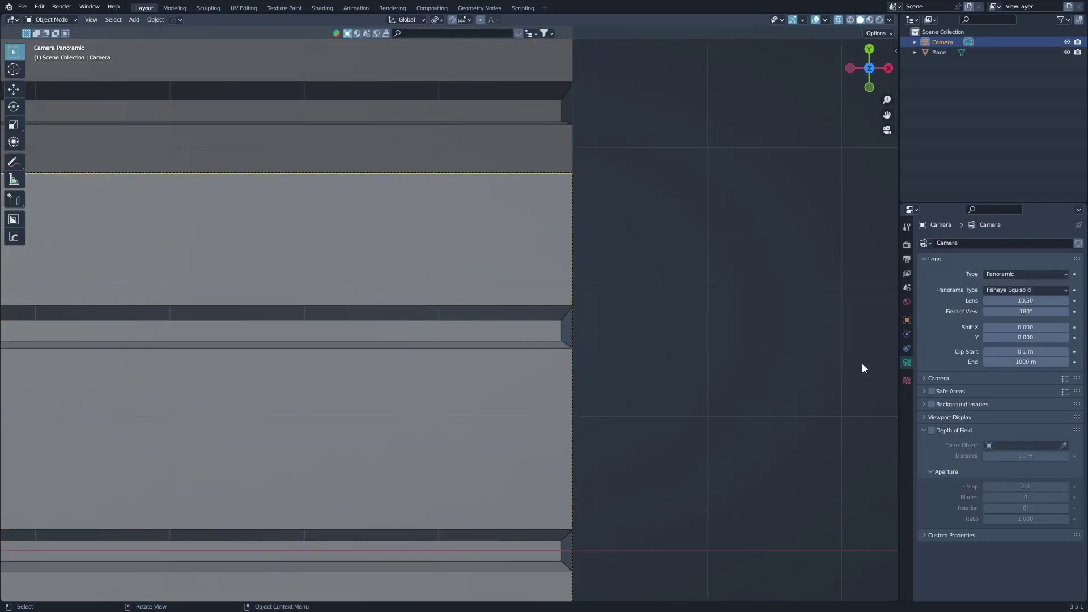
click(1013, 269)
click(1015, 281)
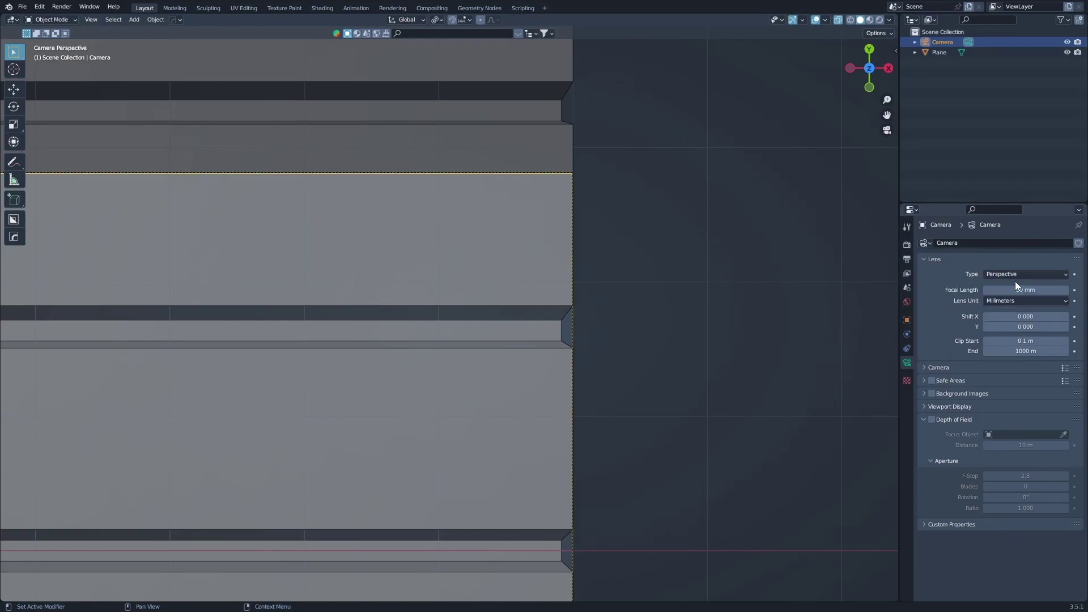
click(1029, 271)
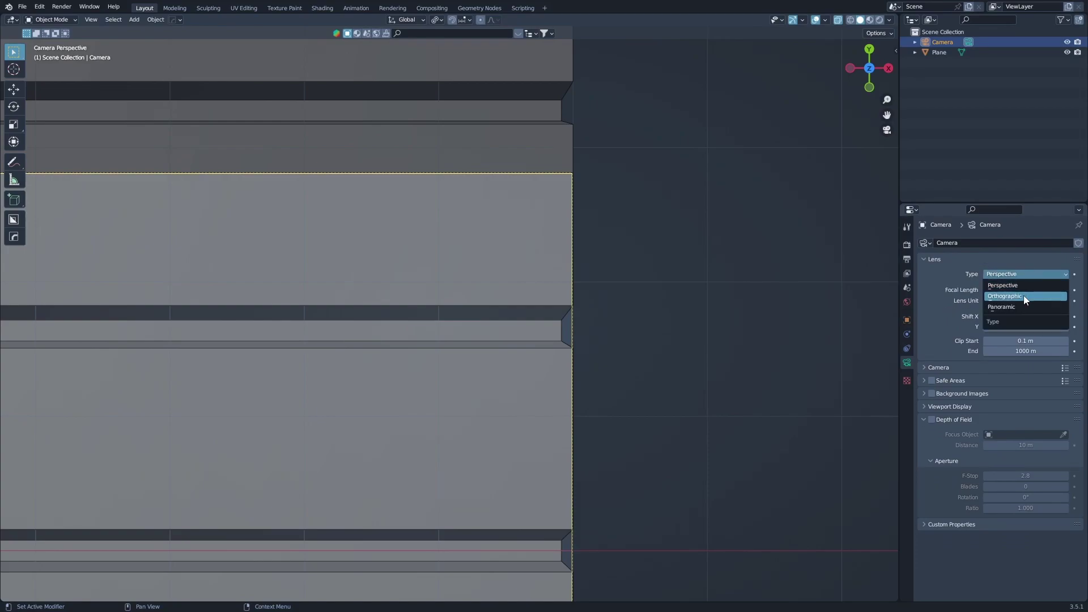
click(1023, 295)
Set the camera's orthographic scale to 1, then select the plank plane
scroll(576, 312, down, 3)
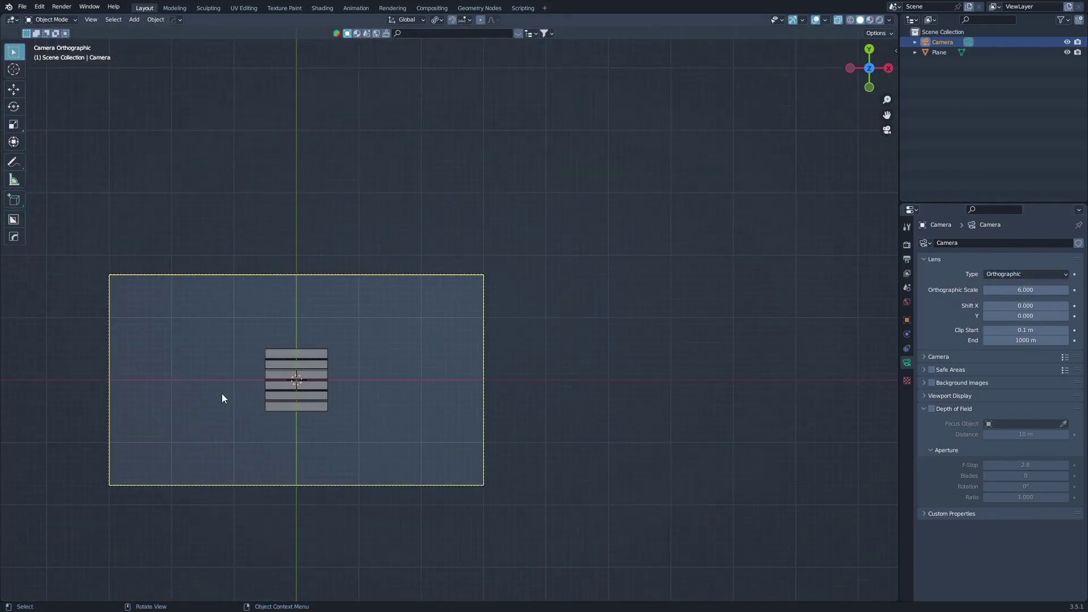
shift+middle_drag(364, 396, 425, 343)
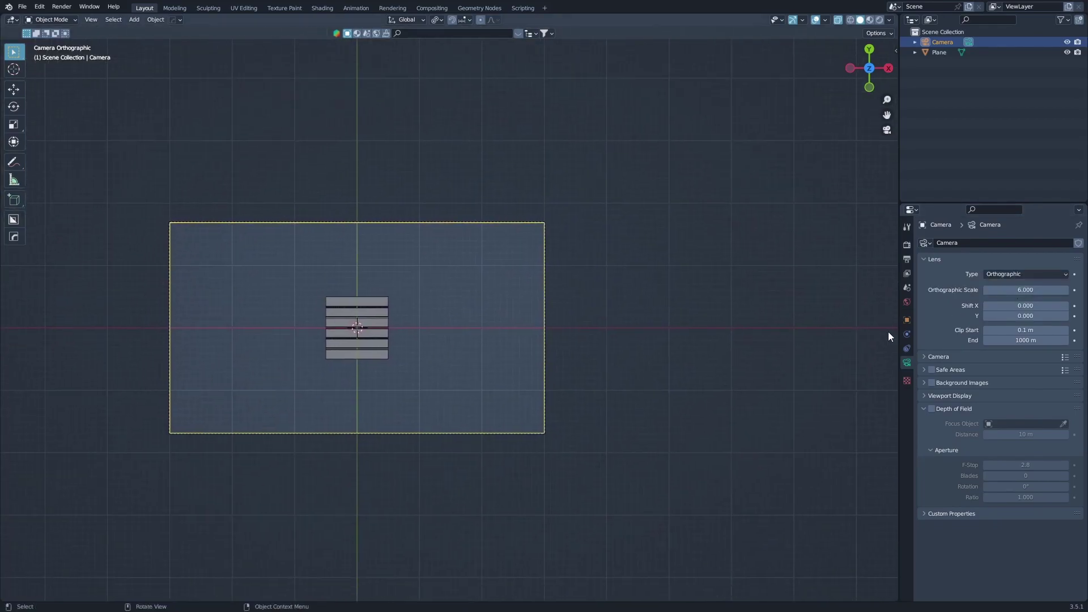
click(1023, 290)
text(1)
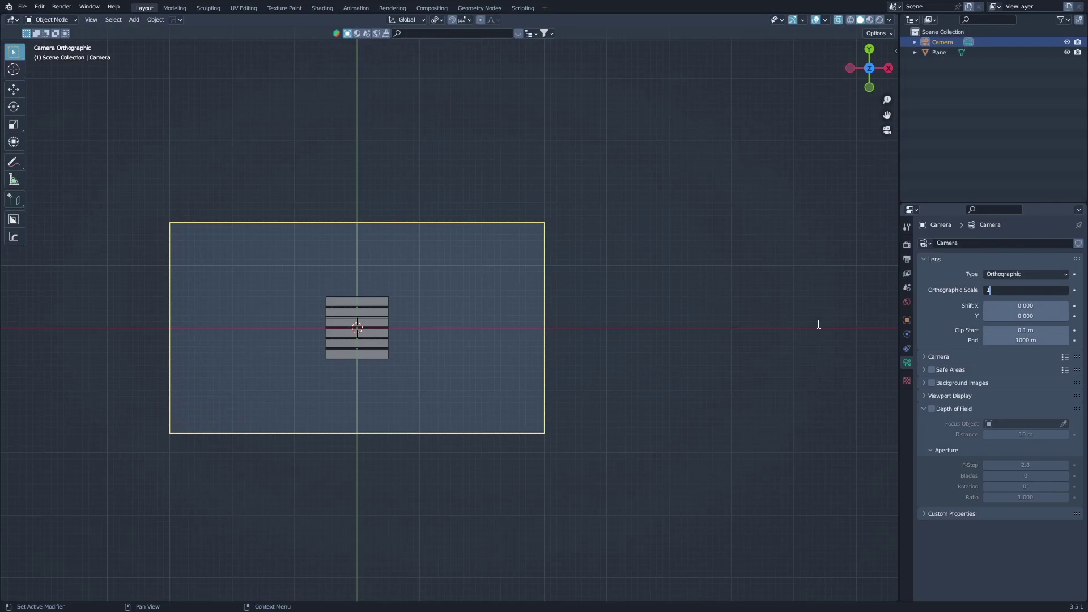
key(Return)
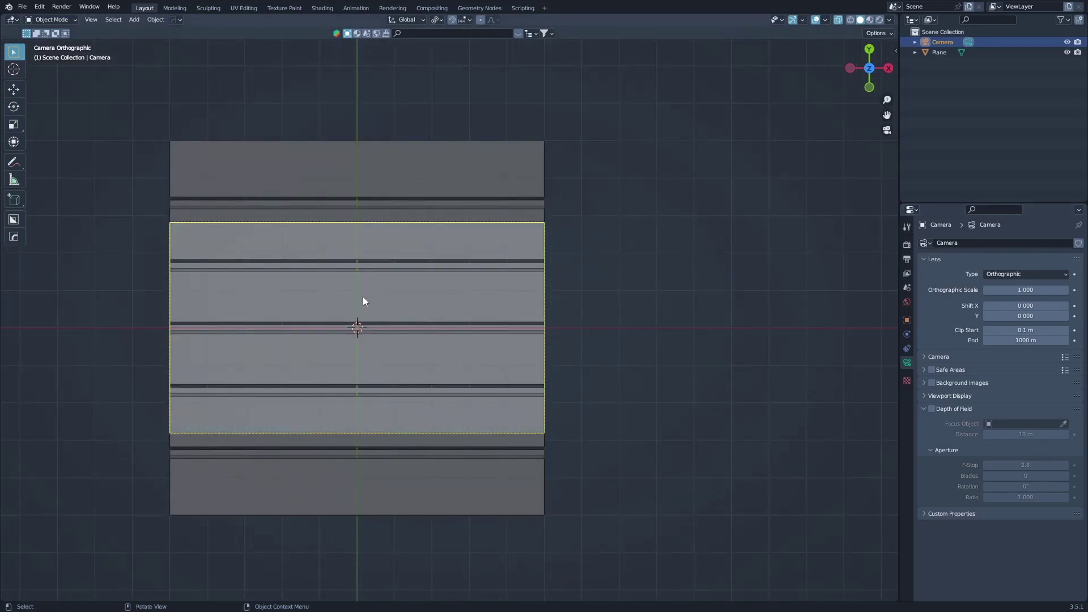
click(365, 306)
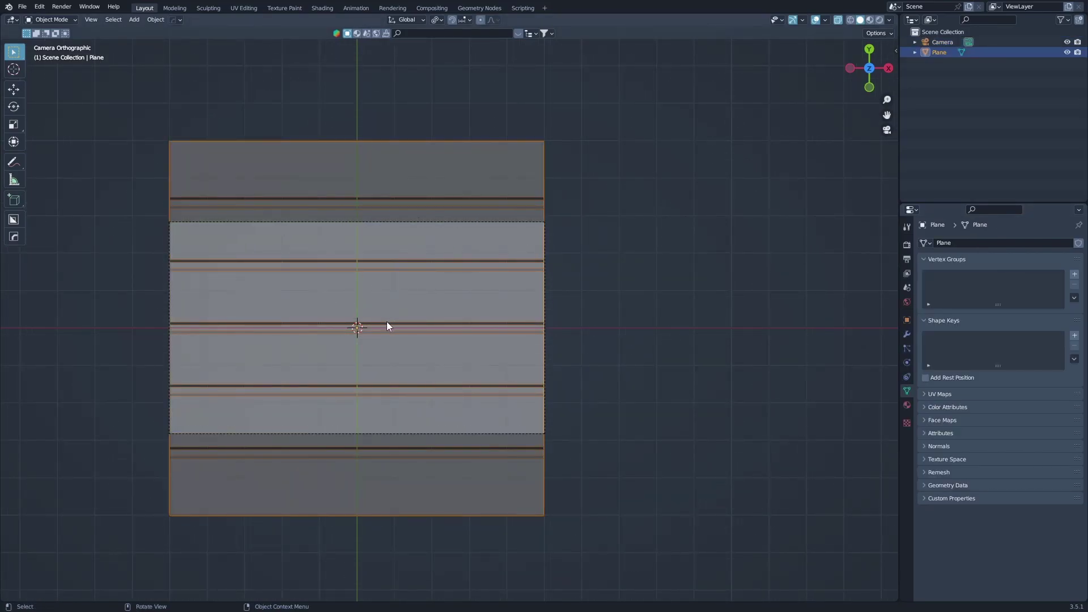
Inspect the plane's grooves in Edit Mode, then return to camera view and Object Mode
scroll(447, 321, up, 5)
scroll(642, 245, up, 3)
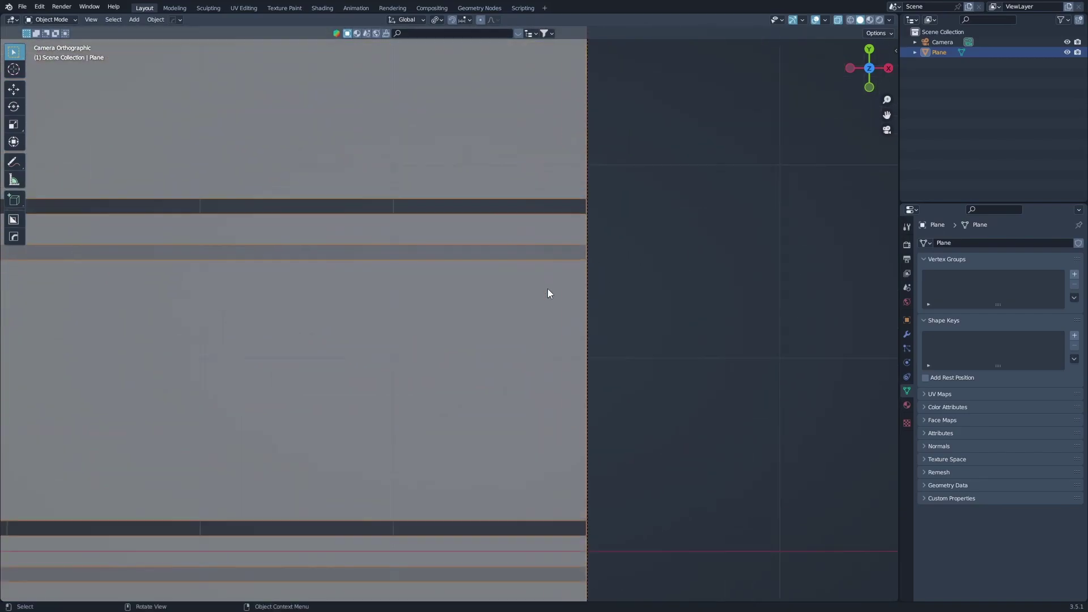
key(Tab)
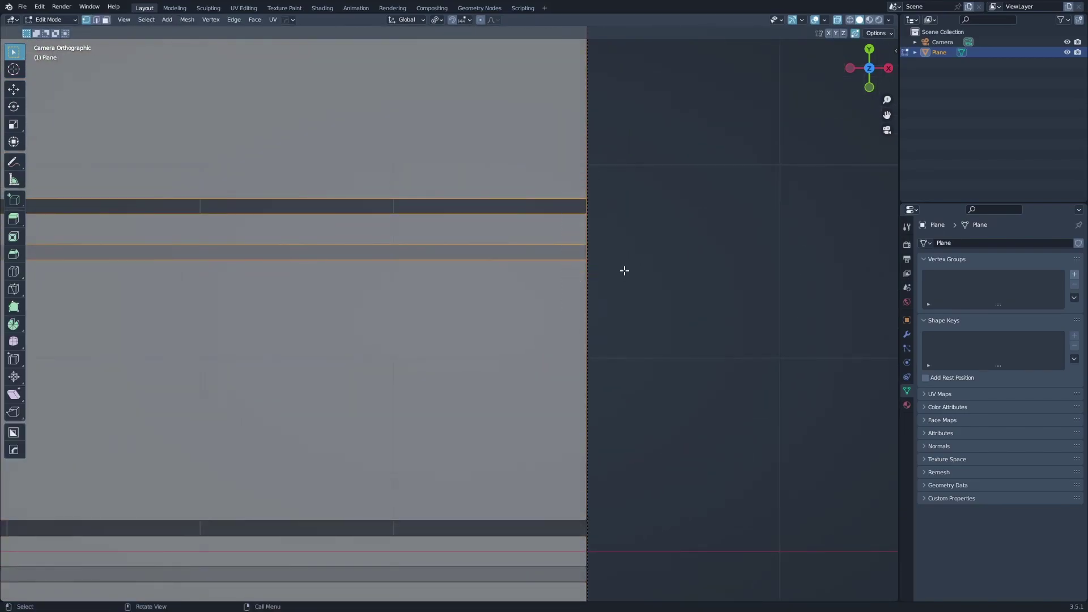
middle_drag(663, 364, 585, 404)
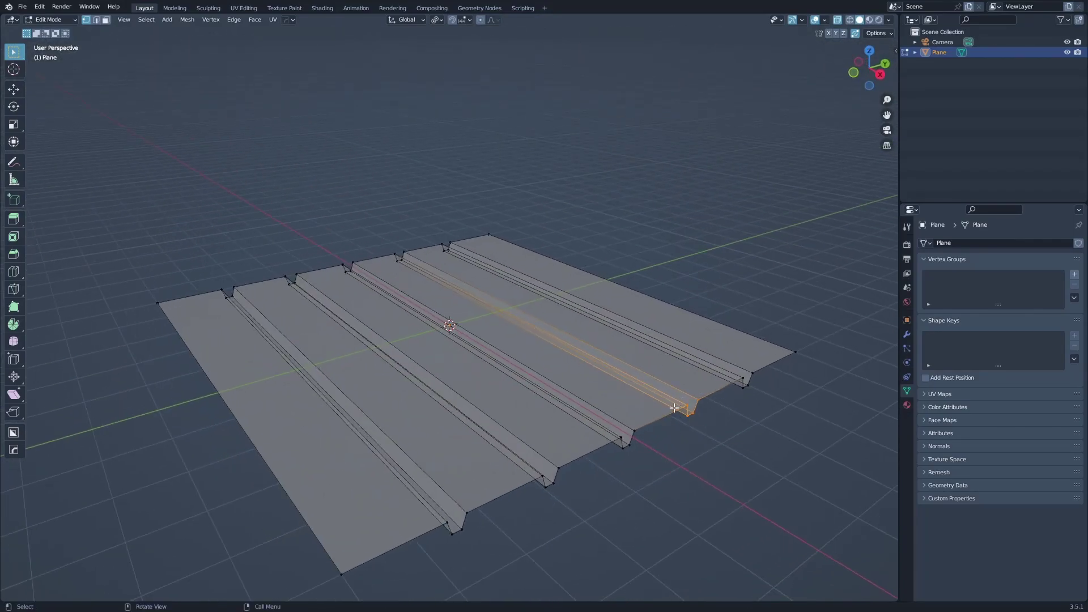
key(KP_0)
key(Tab)
Reframe the camera view and show the Render Properties: Cycles, GPU Compute, 200 samples
scroll(674, 407, up, 6)
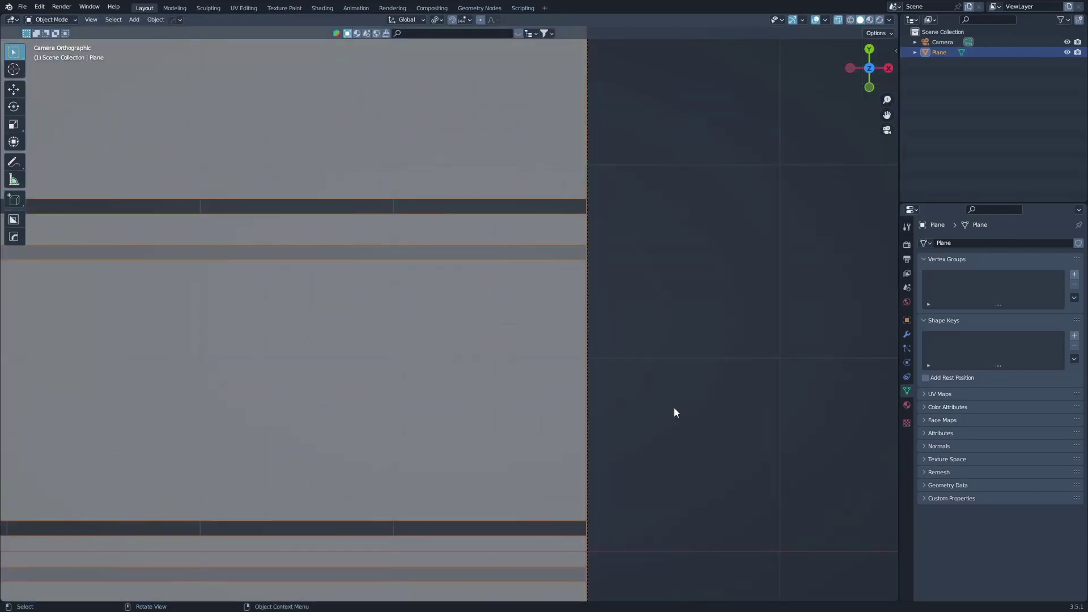
scroll(675, 407, down, 8)
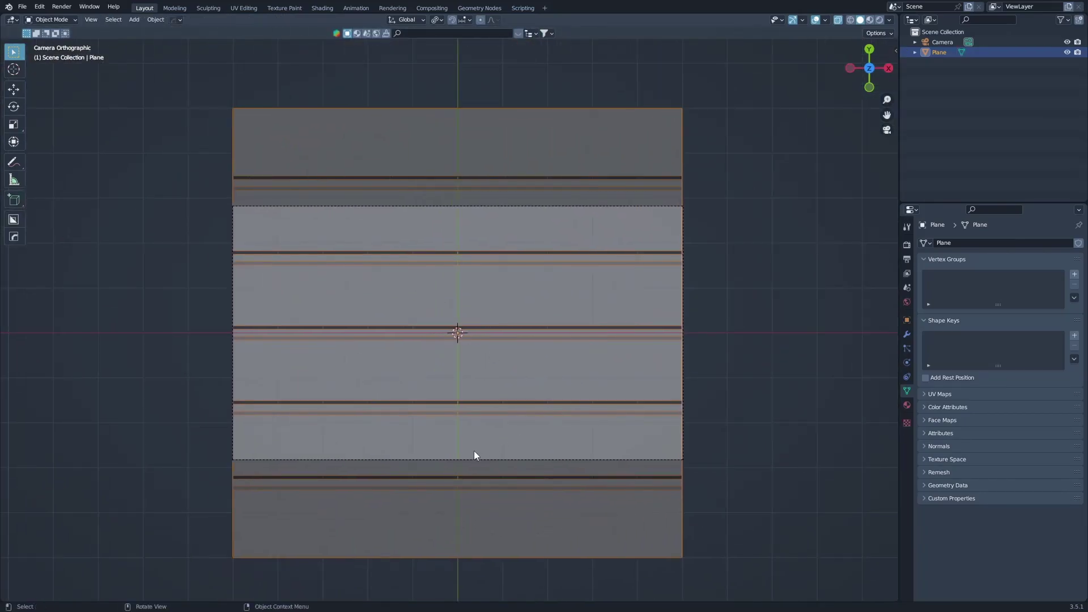
scroll(595, 426, up, 2)
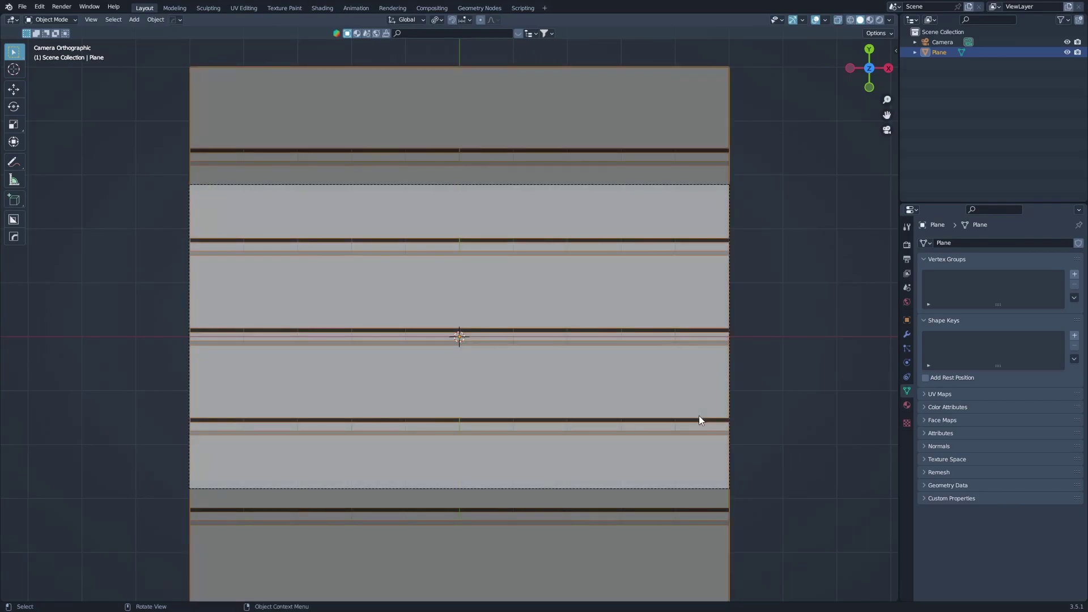
shift+middle_drag(699, 420, 646, 337)
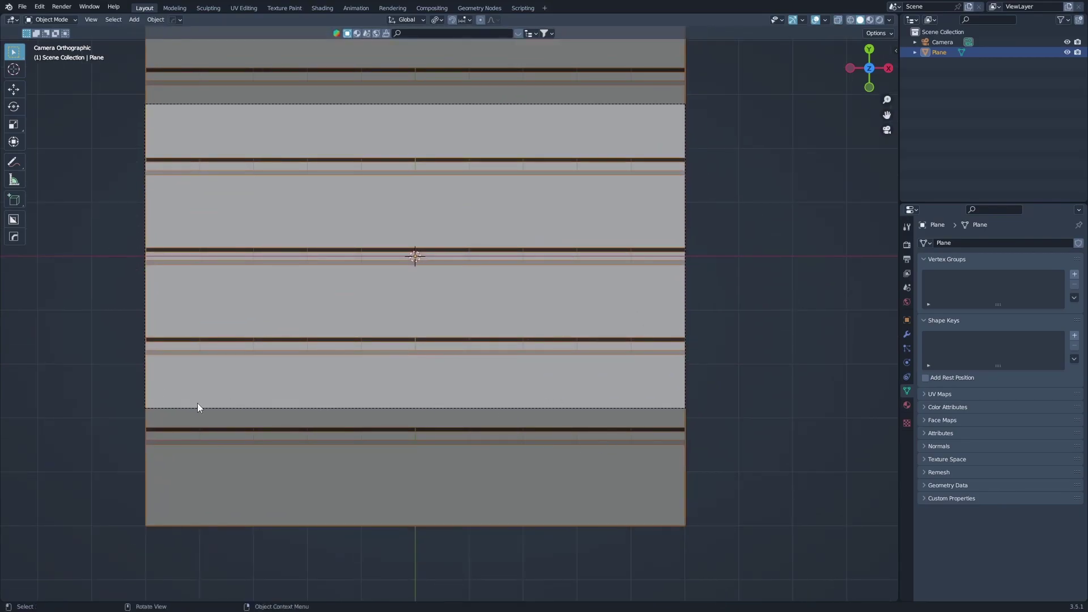
shift+scroll(604, 266, up, 5)
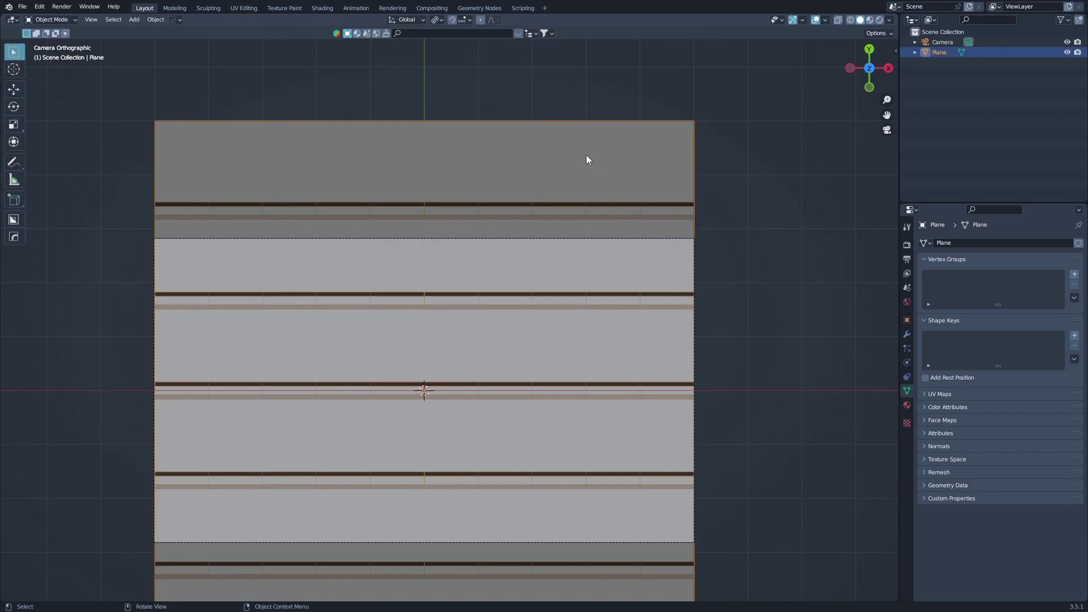
scroll(325, 243, down, 5)
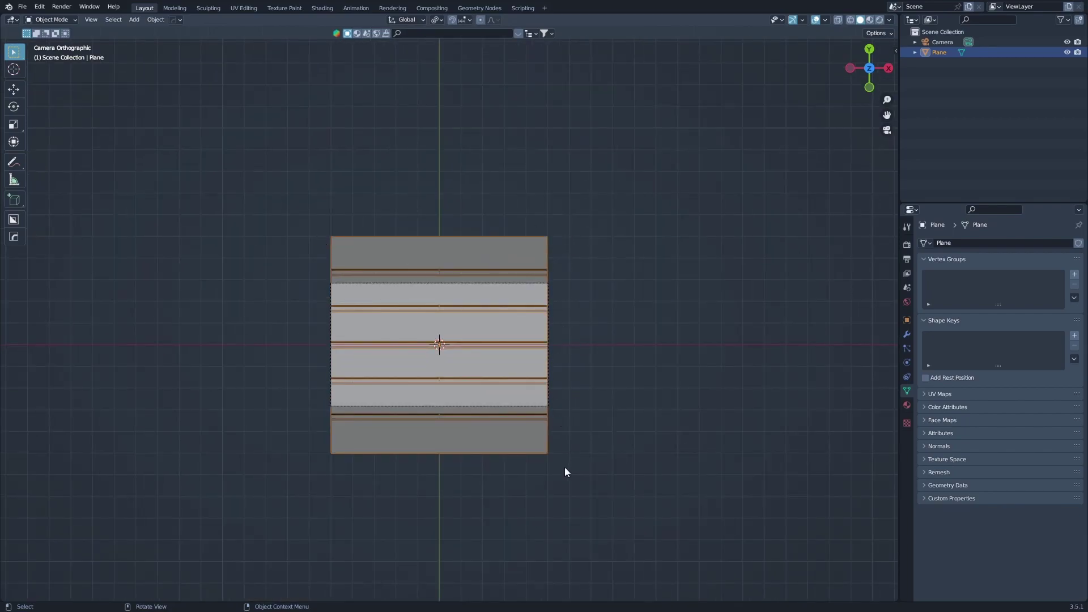
click(906, 244)
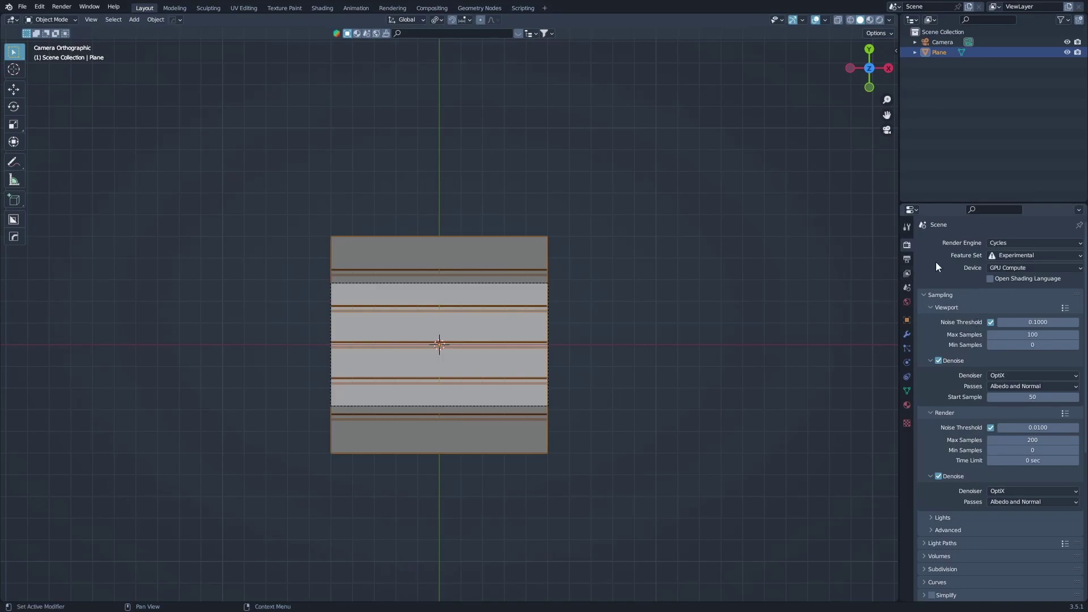
Zoom the camera view in and show the Output properties: 1920 × 1080, PNG to /tmp
scroll(400, 291, up, 1)
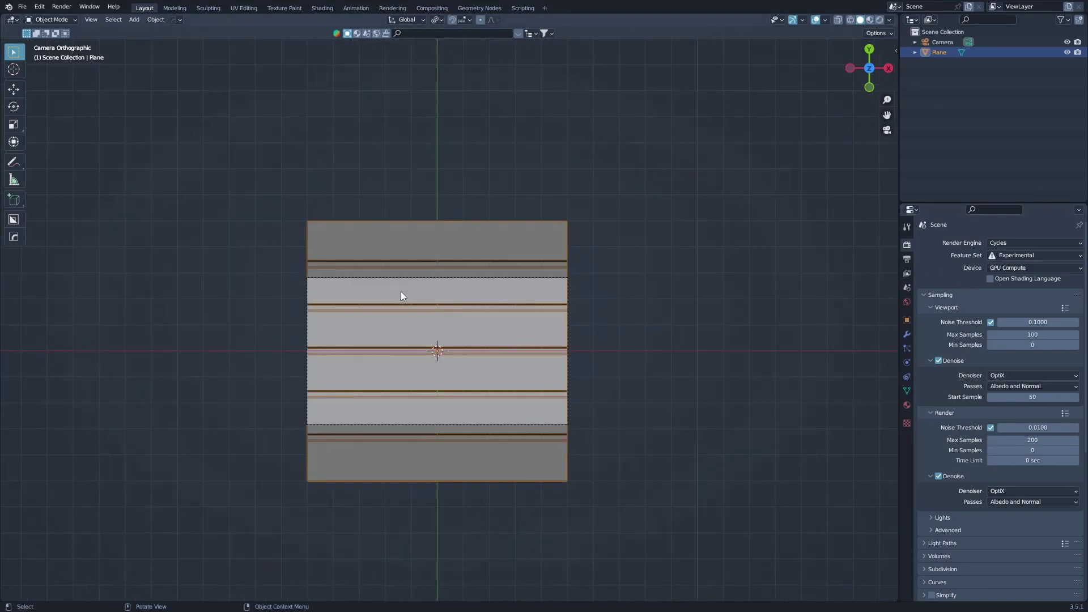
scroll(400, 294, up, 1)
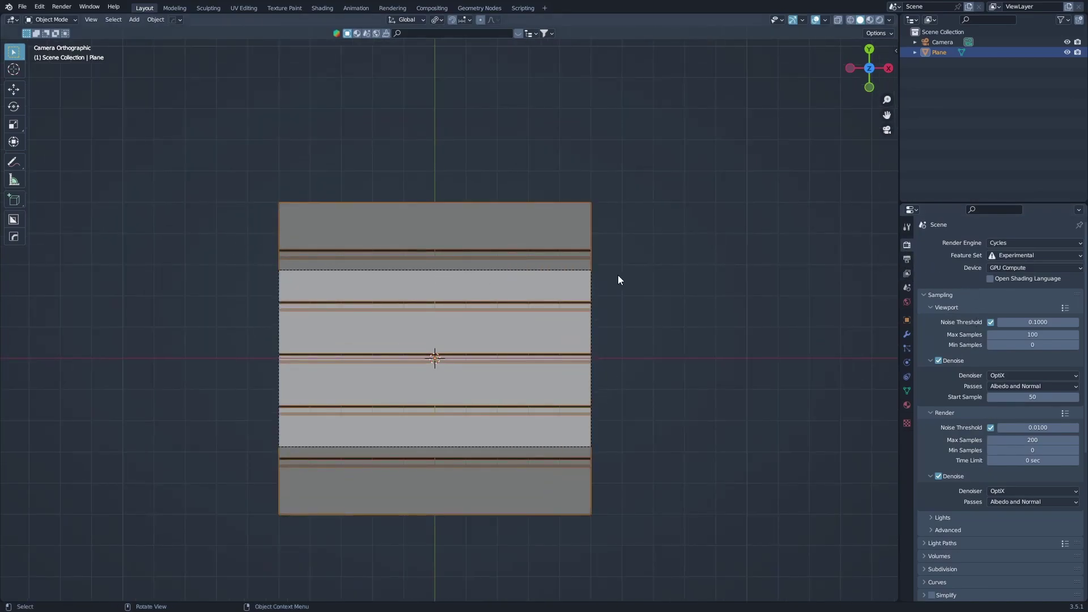
click(907, 260)
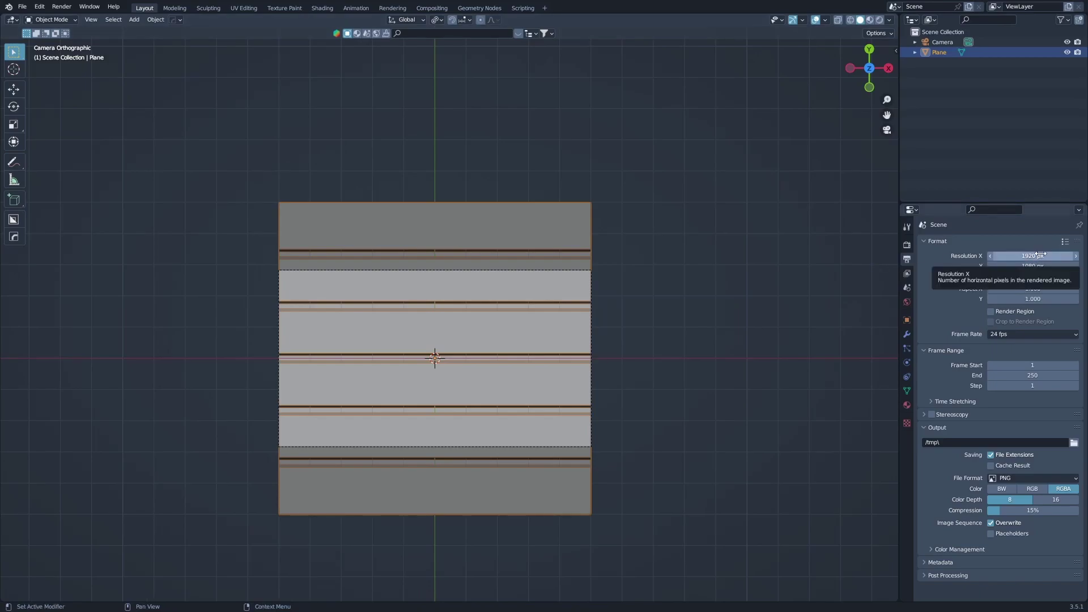
Set render resolution X and Y to 1000 px, then clear the selection
drag(1037, 264, 1039, 253)
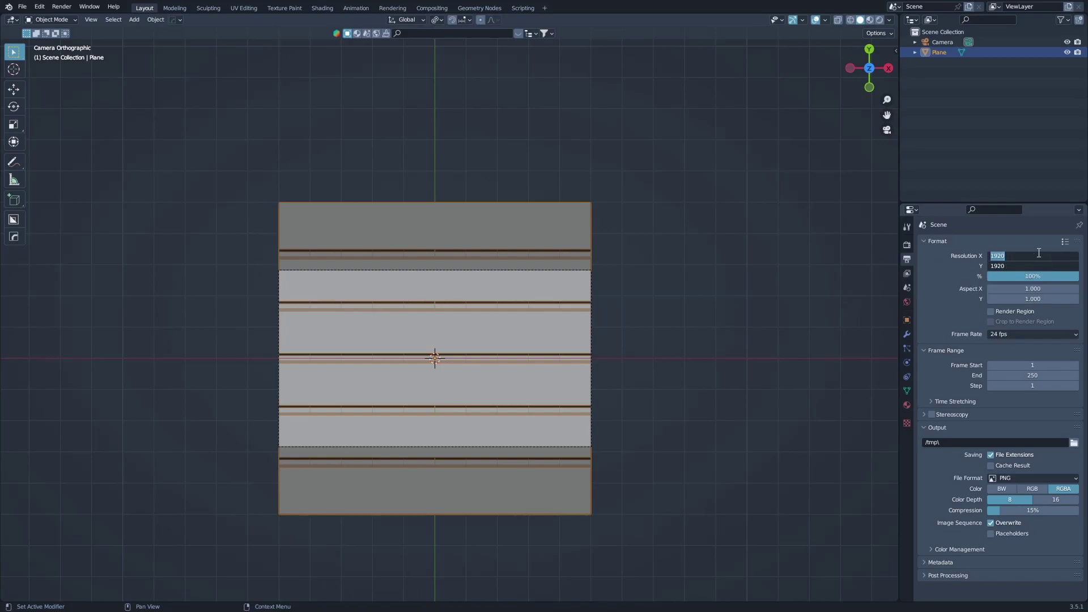
text(1000)
key(Return)
click(717, 256)
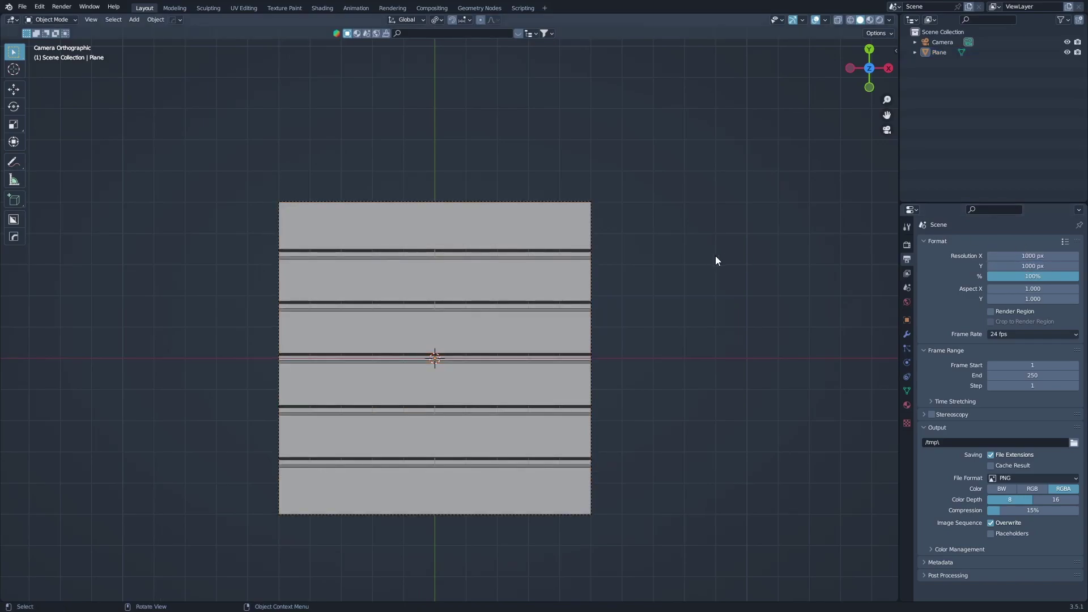
scroll(715, 257, up, 3)
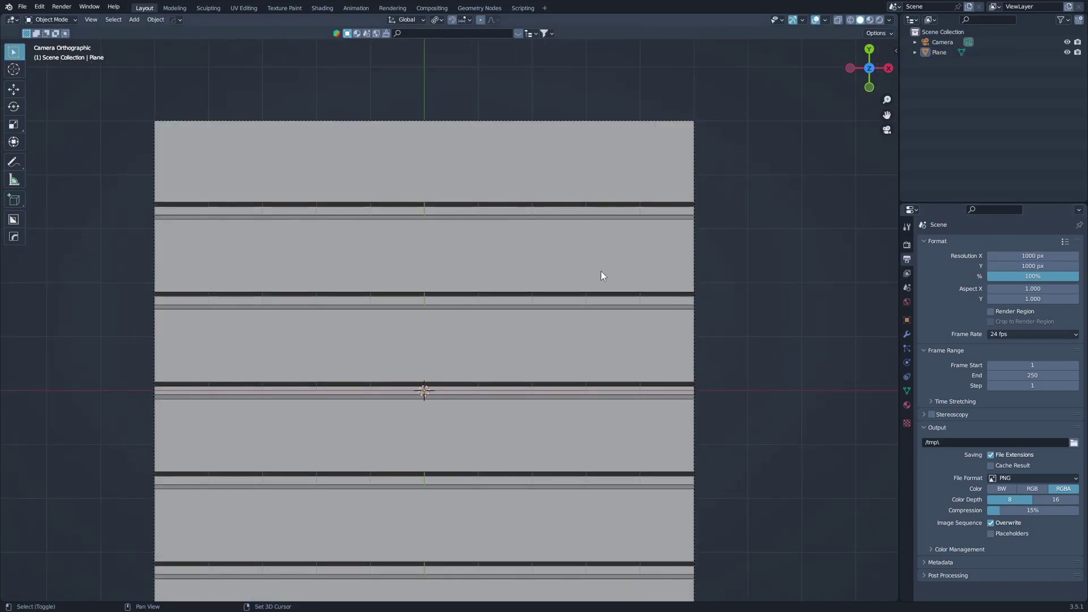
click(319, 122)
scroll(526, 162, down, 3)
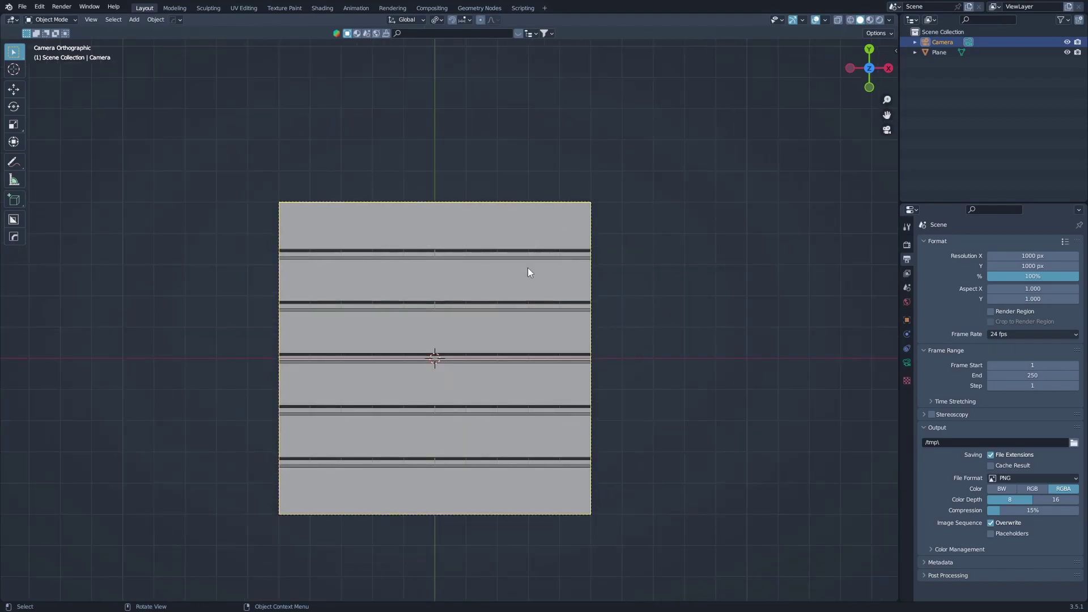
click(719, 315)
Hide the viewport overlays and lower the resolution percentage to 27%
key(shift+alt+z)
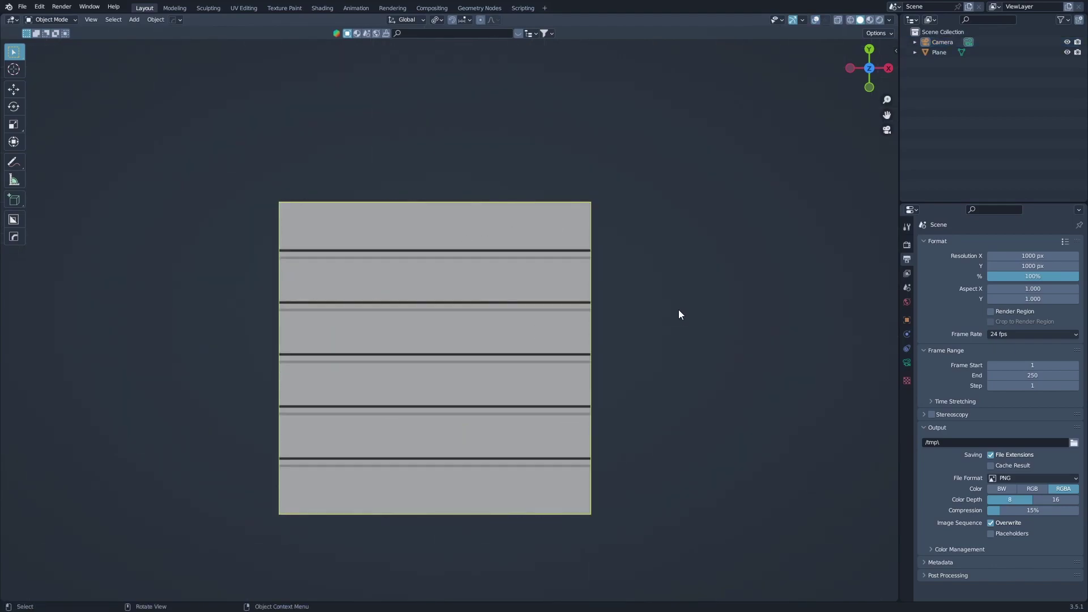
scroll(678, 310, up, 1)
scroll(678, 313, up, 2)
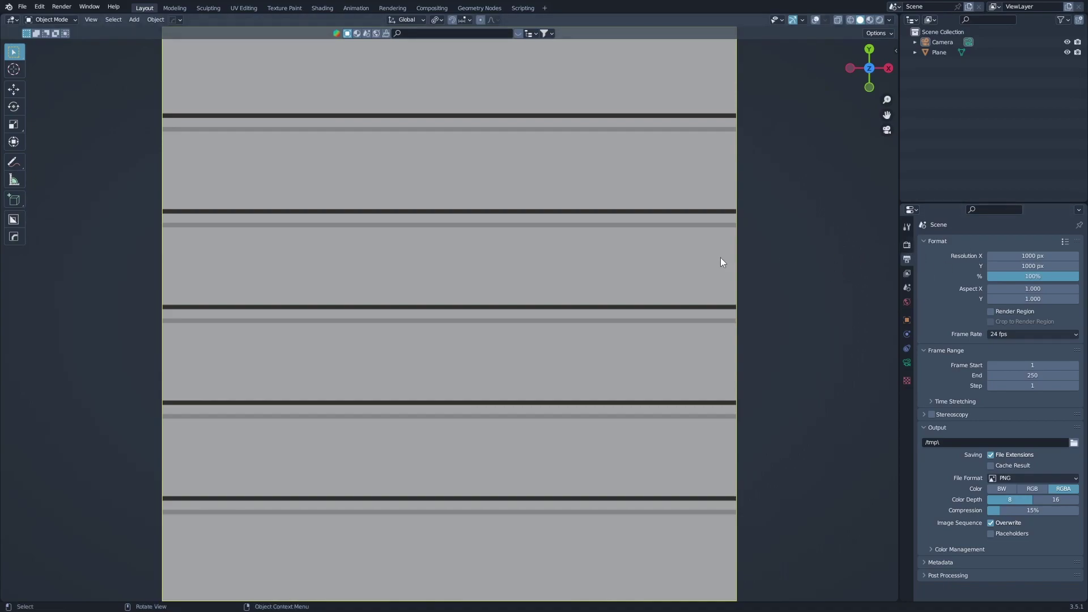
drag(1032, 276, 1009, 277)
Render frame 1 with F12, enlarge it to check the five grooves, then close it
key(F12)
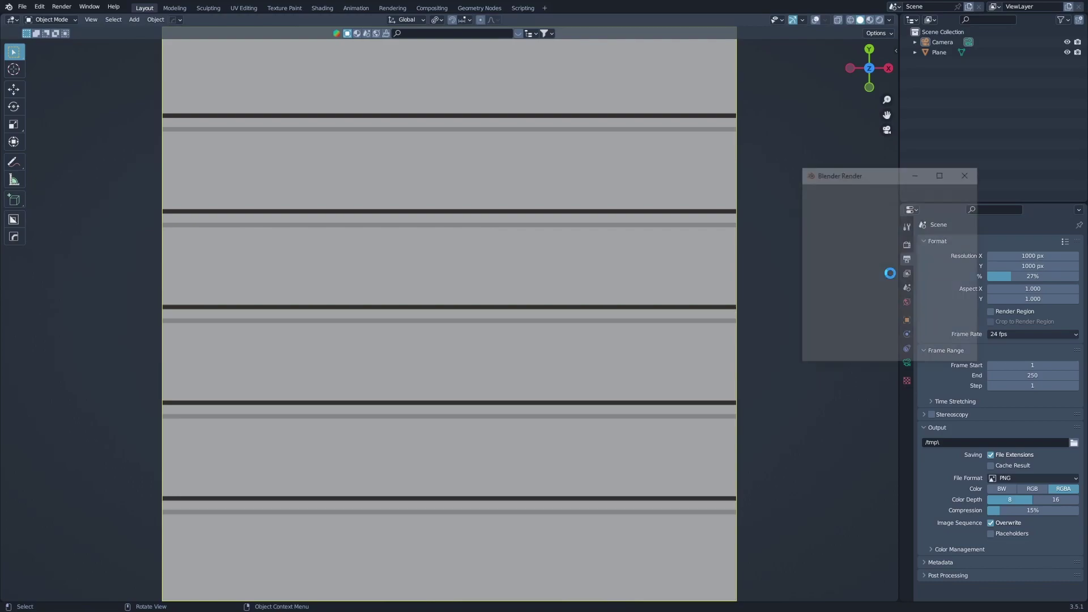
click(941, 172)
scroll(642, 271, up, 6)
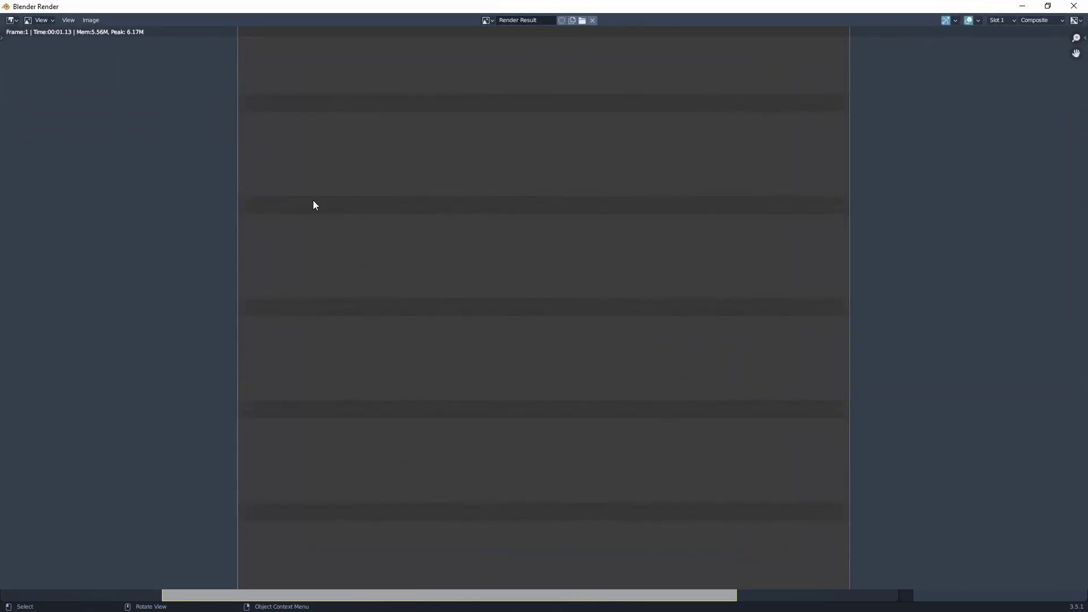
scroll(554, 401, down, 2)
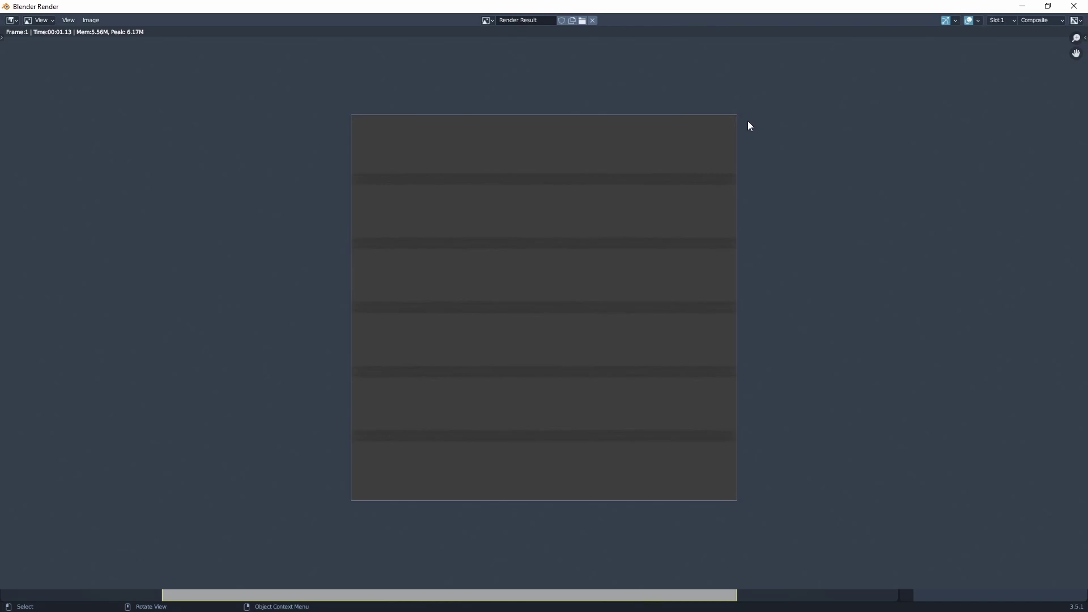
click(1074, 6)
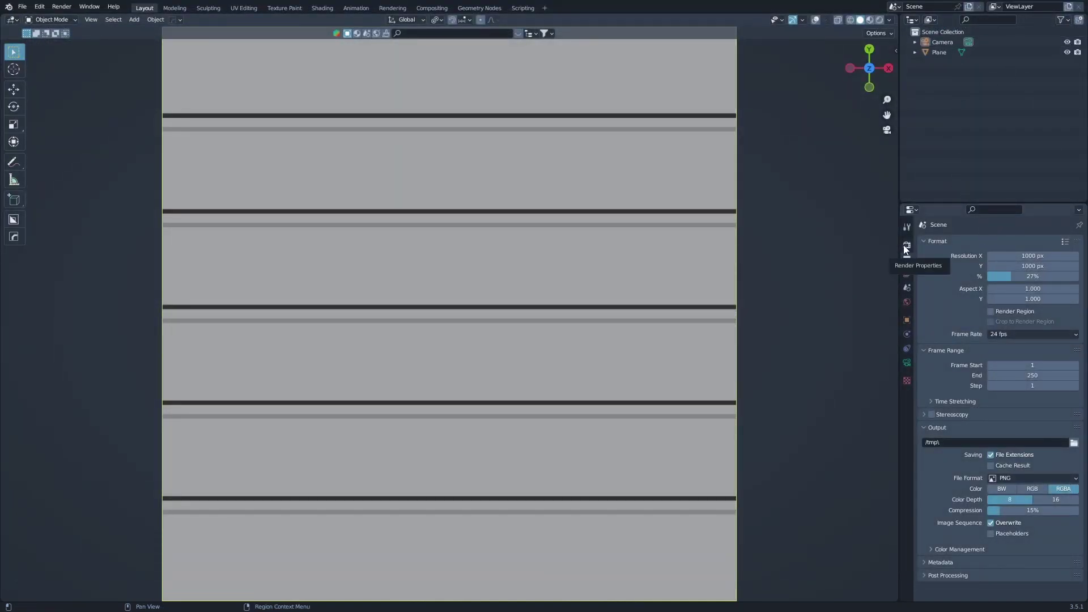
Try Flat lighting and other viewport colour modes, returning the colour to Material
scroll(661, 188, down, 2)
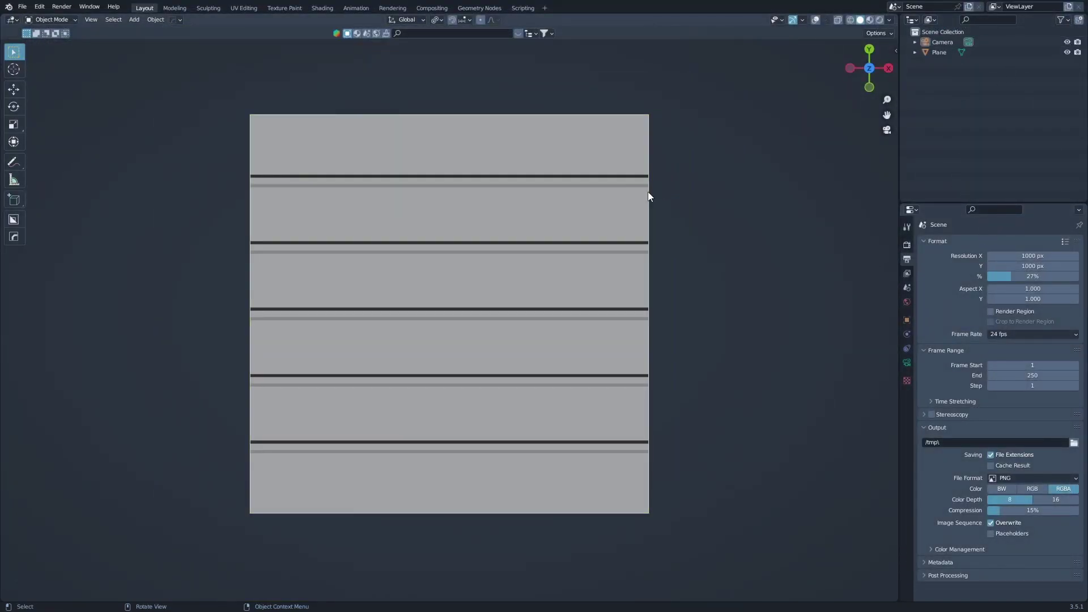
scroll(649, 196, up, 1)
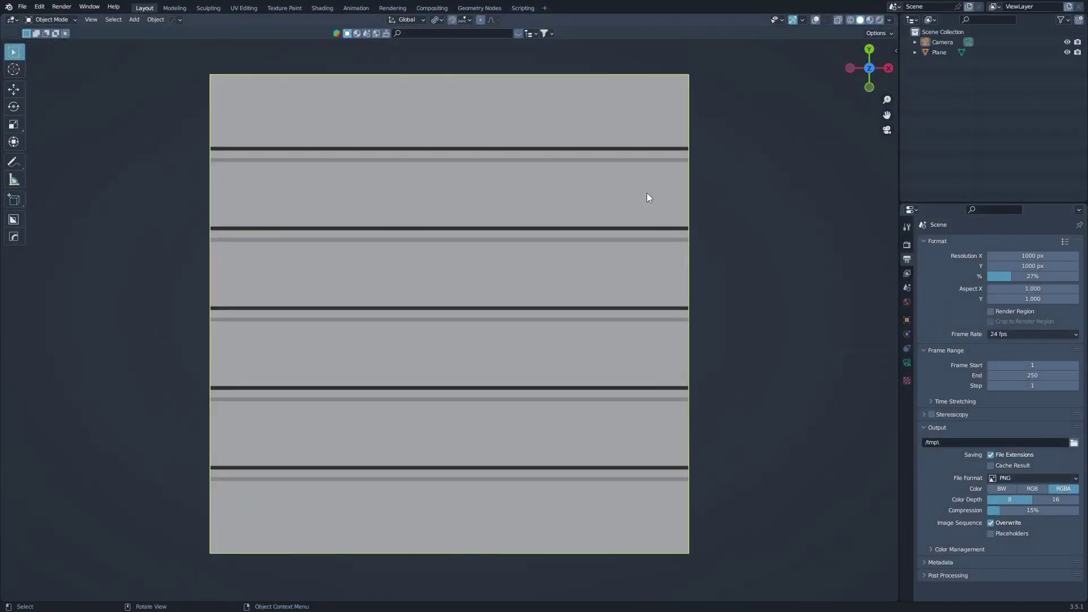
click(888, 20)
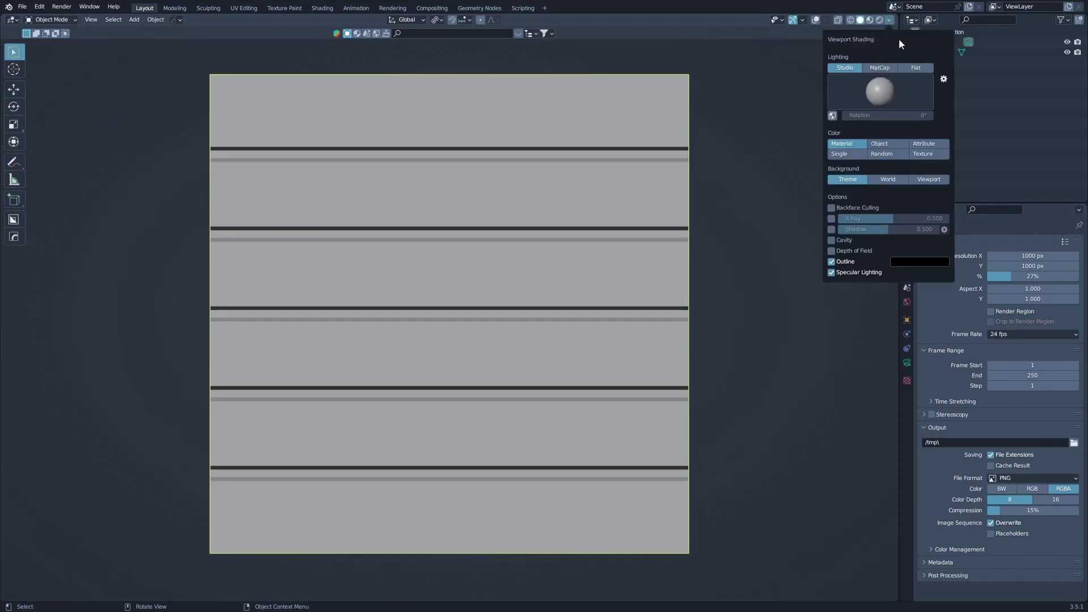
click(878, 83)
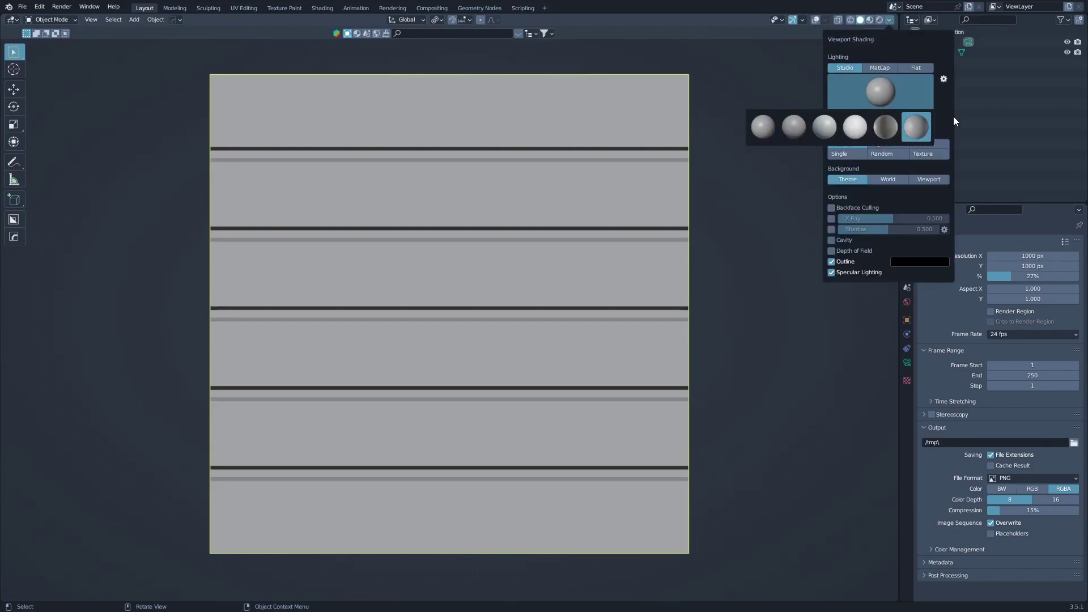
click(921, 68)
click(882, 107)
click(924, 96)
click(844, 96)
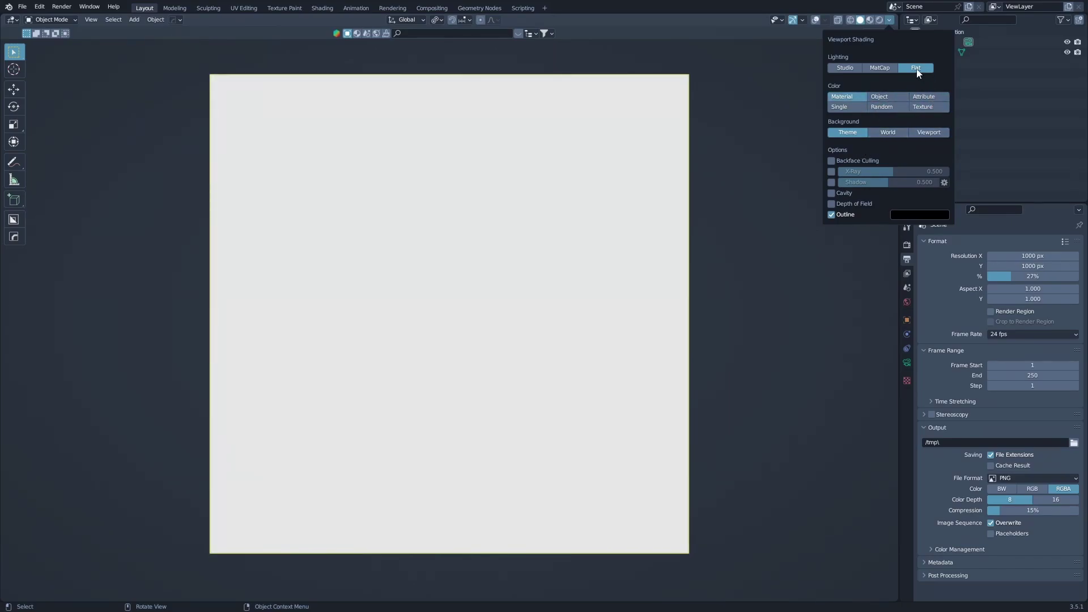
Switch viewport lighting to MatCap and try the vertical-striped MatCap
click(888, 68)
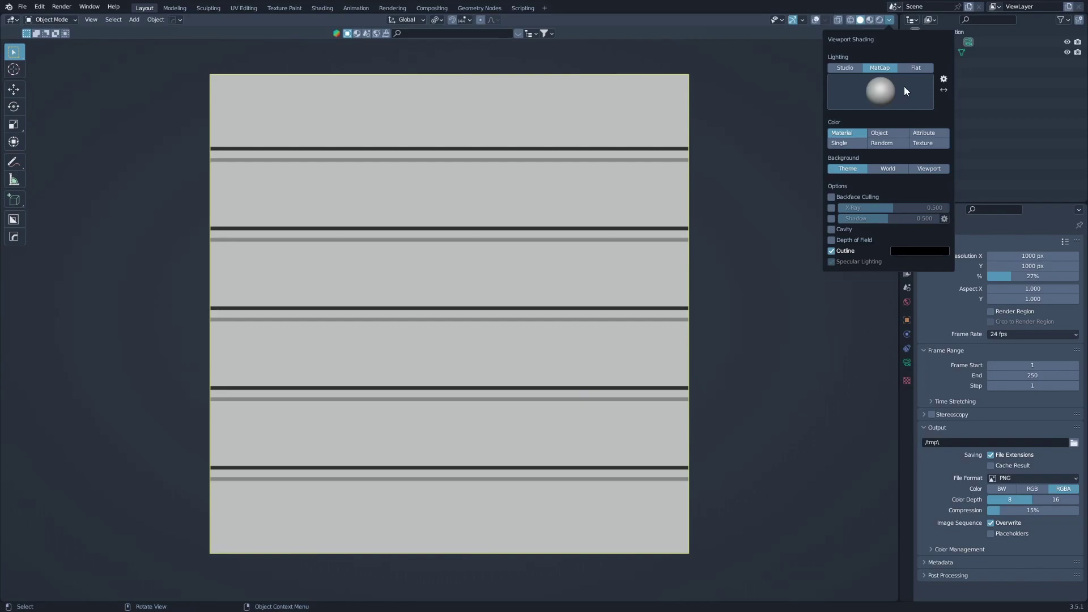
click(903, 86)
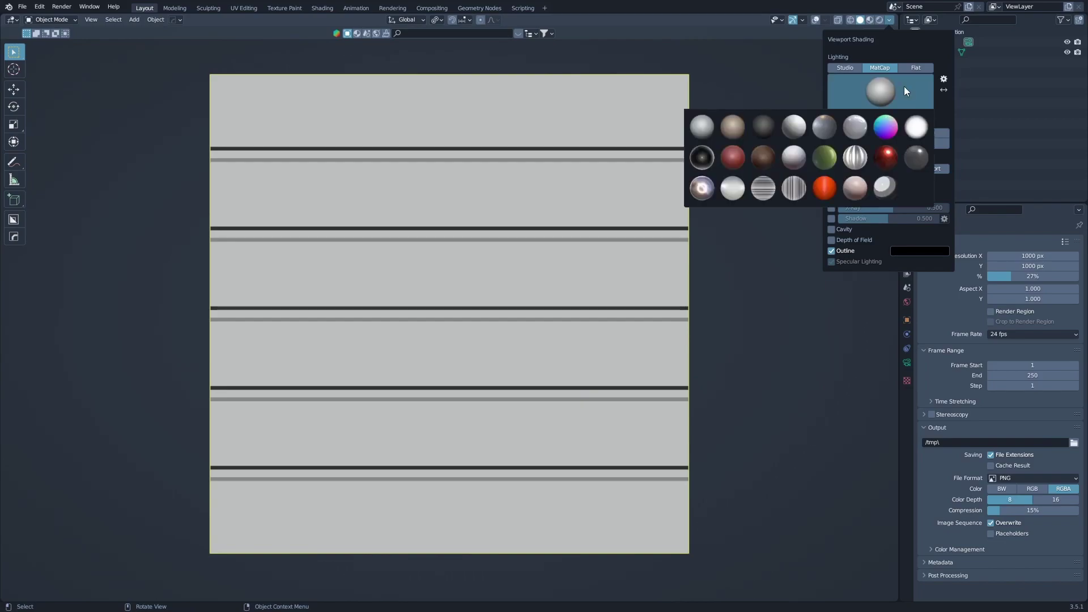
click(701, 127)
click(895, 90)
click(896, 90)
click(886, 76)
click(796, 183)
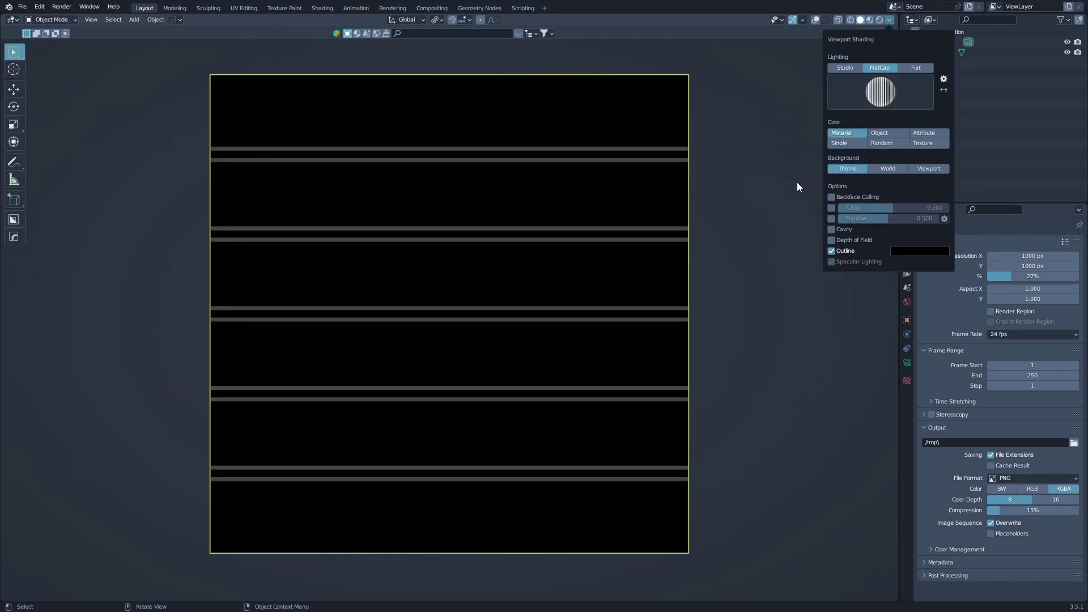
Try a glossy grey MatCap, then apply the rainbow normal-map MatCap
click(897, 97)
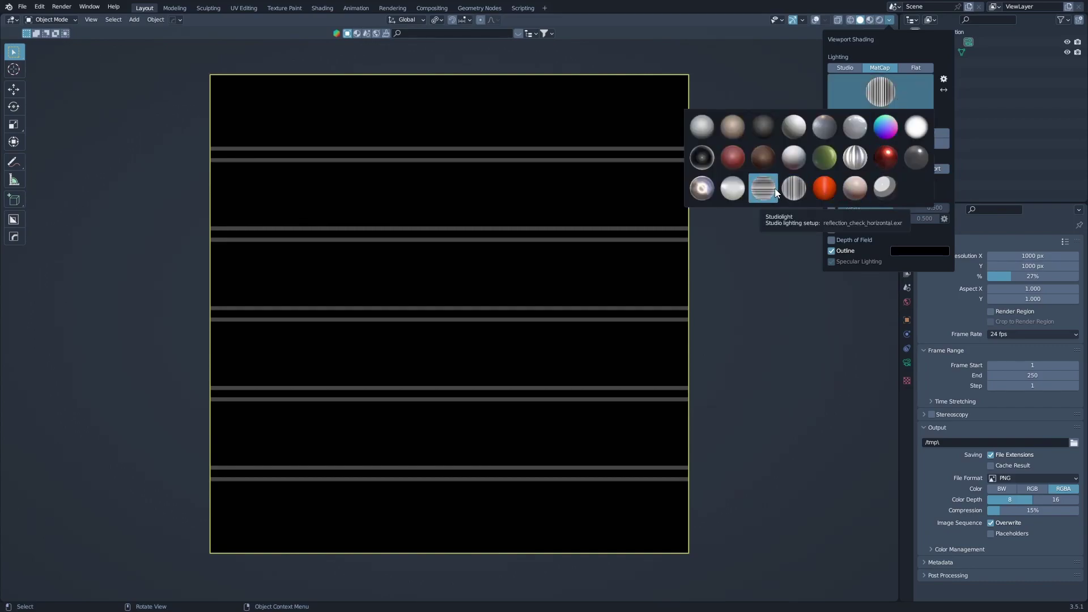
click(892, 183)
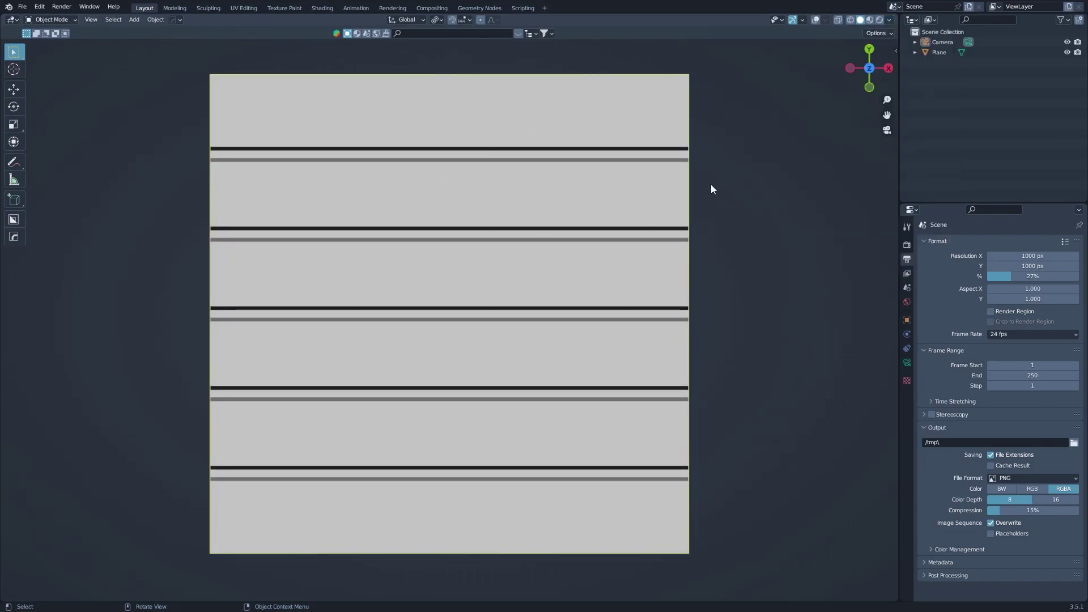
click(889, 20)
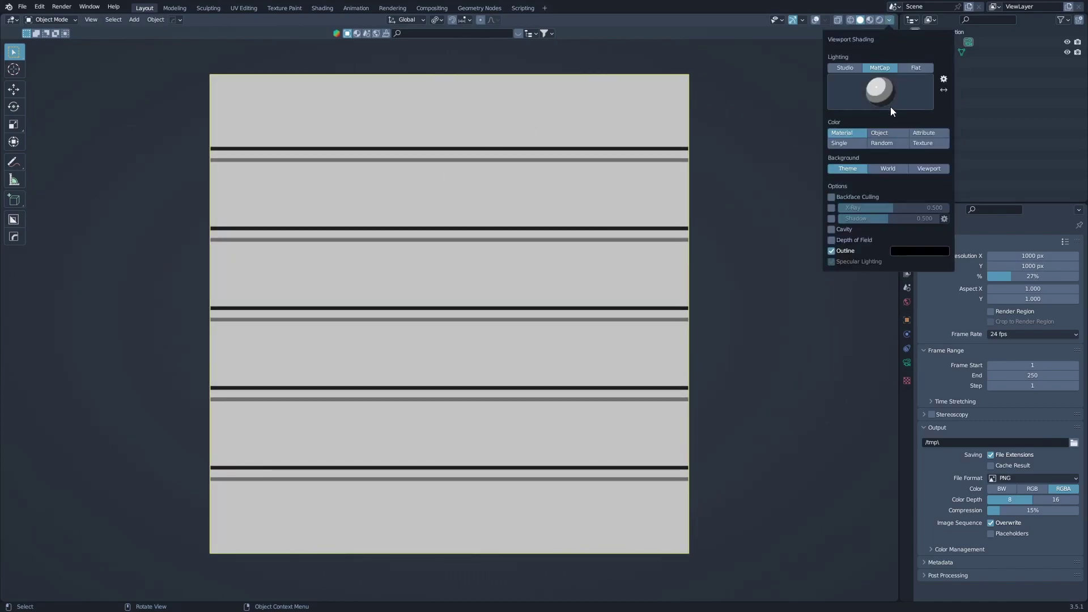
click(891, 106)
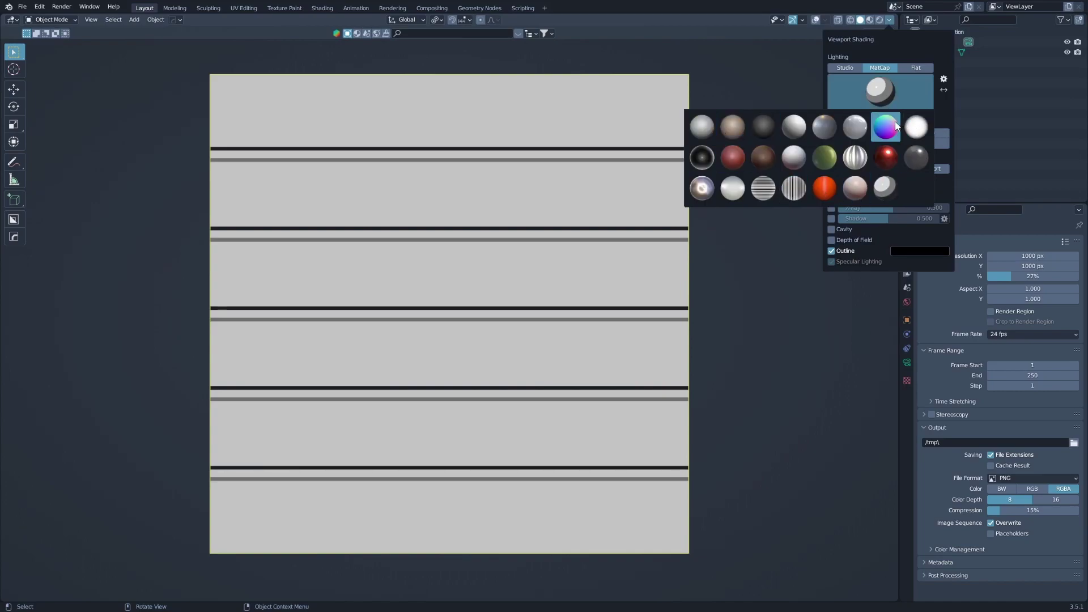
click(885, 127)
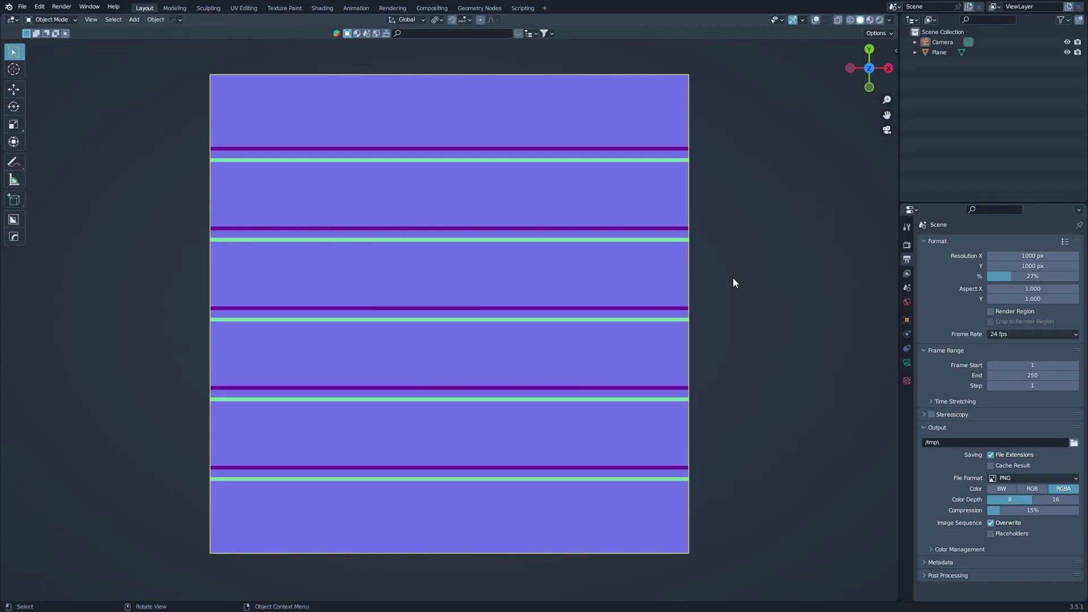
Render the frame with F12 and close the empty render result
scroll(734, 282, up, 1)
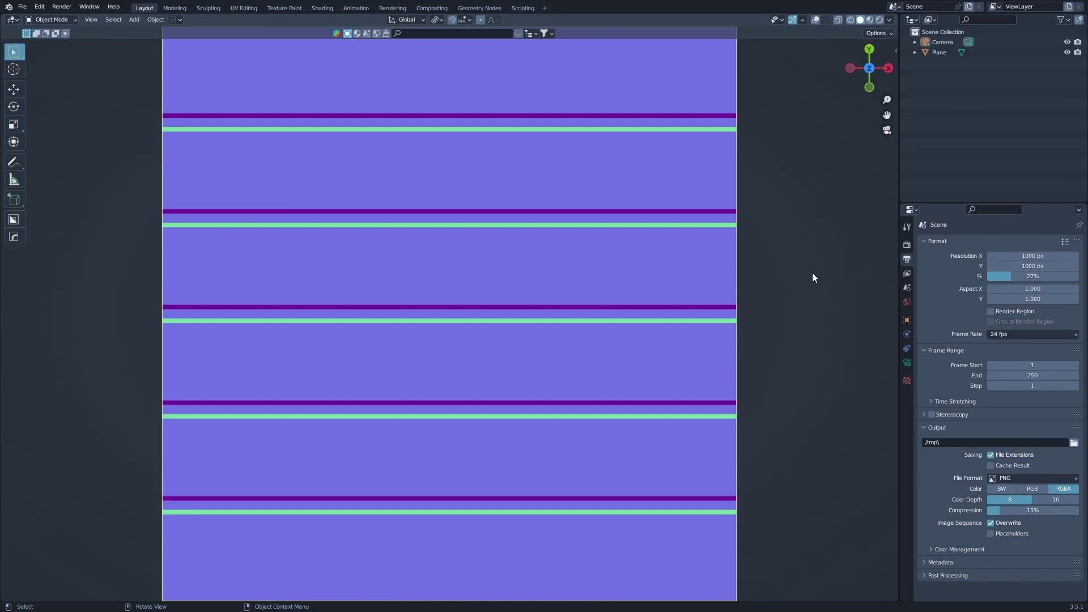
key(F12)
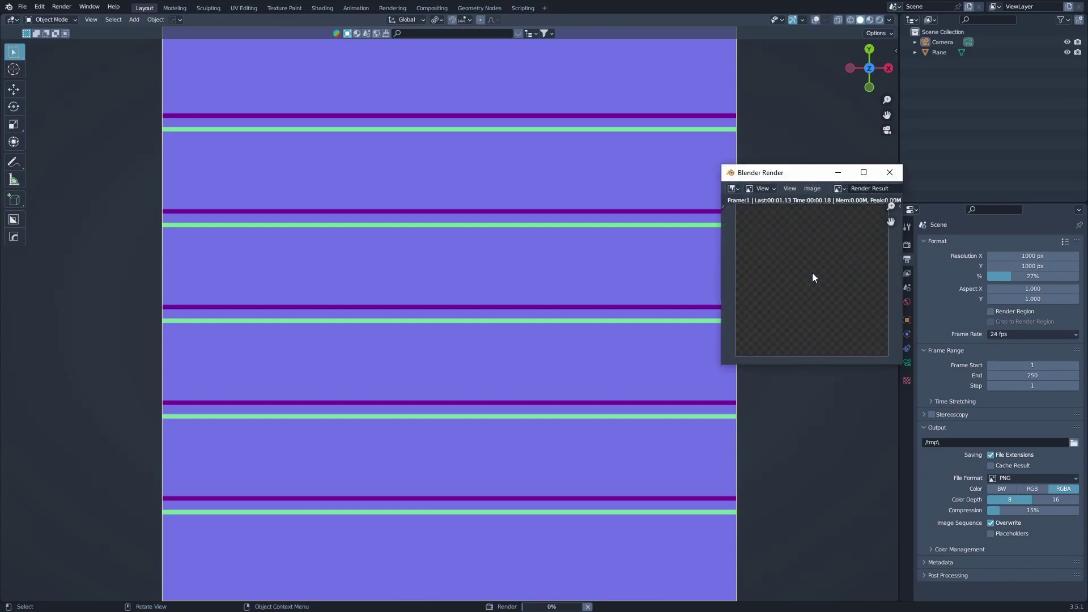
scroll(850, 241, down, 2)
scroll(818, 267, up, 1)
click(889, 172)
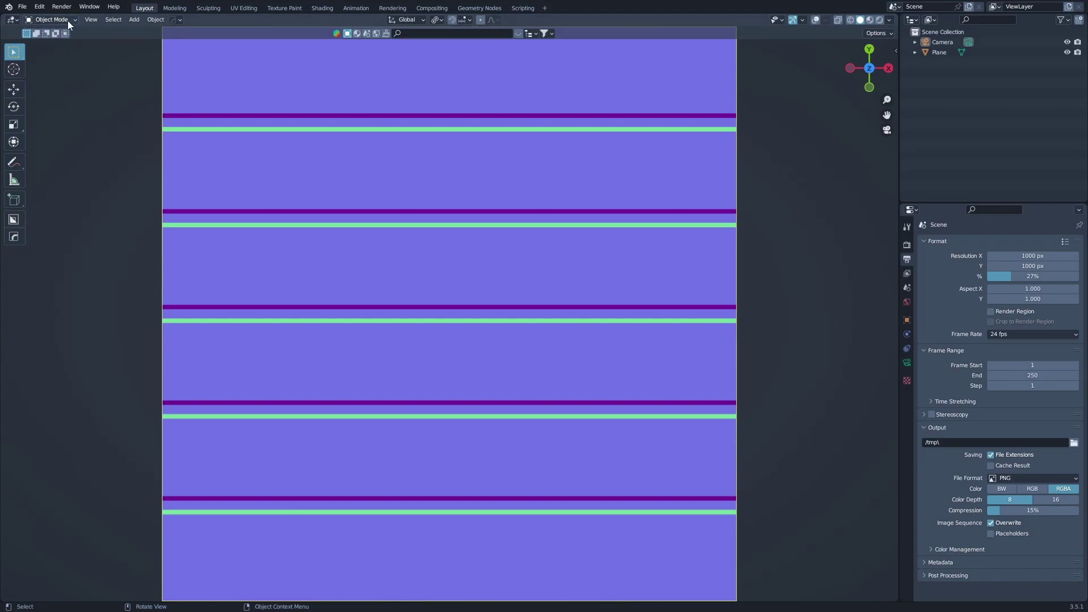
Run View > Viewport Render Image, inspect it full screen, then close it
click(90, 19)
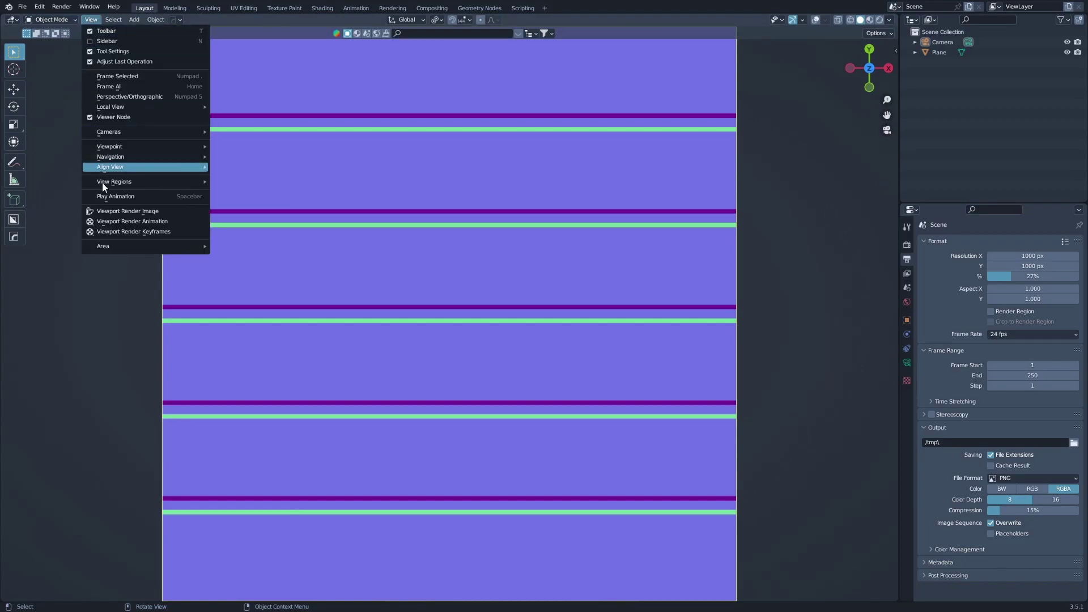
click(129, 211)
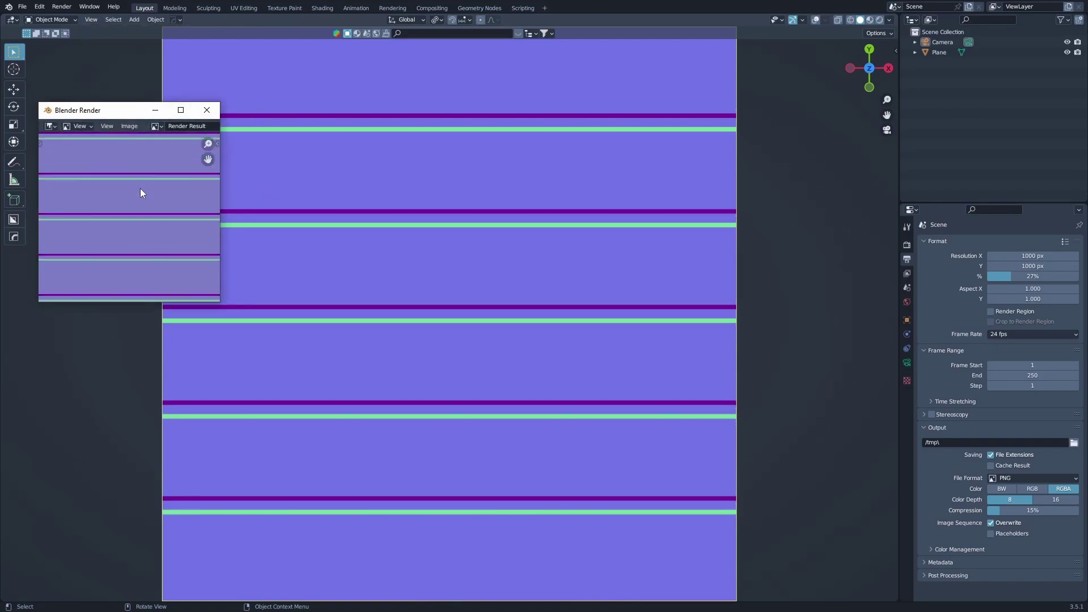
click(180, 110)
scroll(438, 291, up, 6)
scroll(439, 291, down, 3)
scroll(439, 291, up, 3)
scroll(317, 284, down, 4)
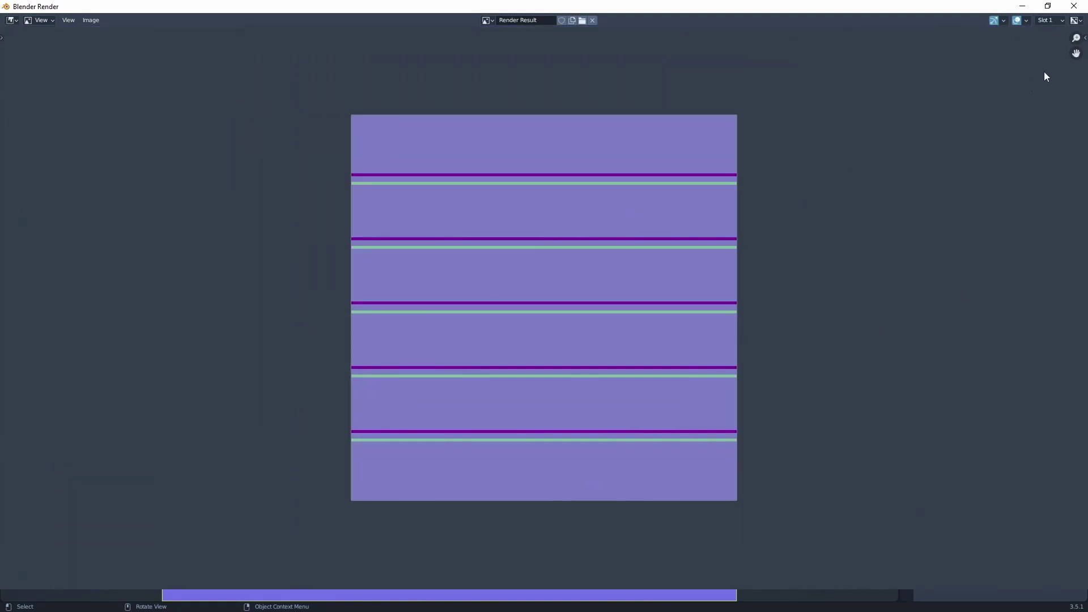
click(1074, 6)
Set the resolution percentage to 100% and make a viewport render image
click(998, 276)
text(100)
key(Return)
click(90, 19)
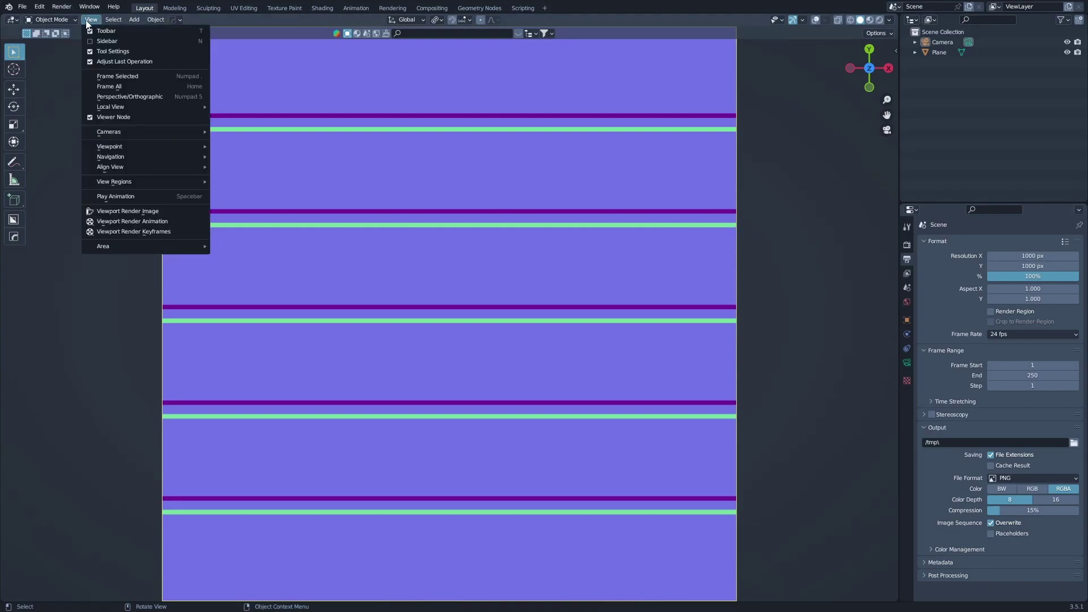
click(107, 213)
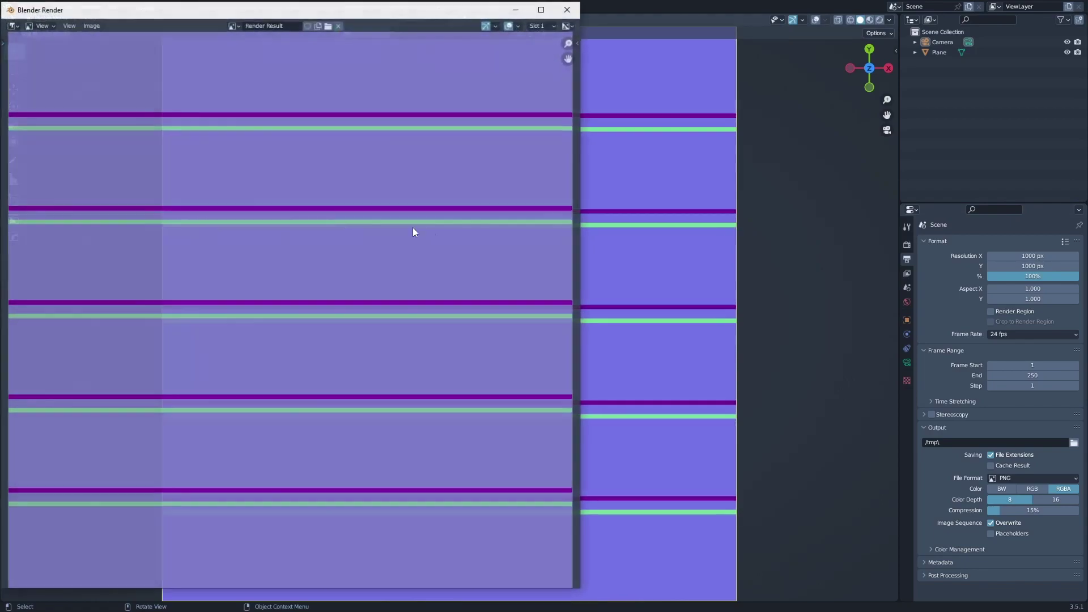
scroll(377, 226, down, 3)
scroll(583, 210, up, 2)
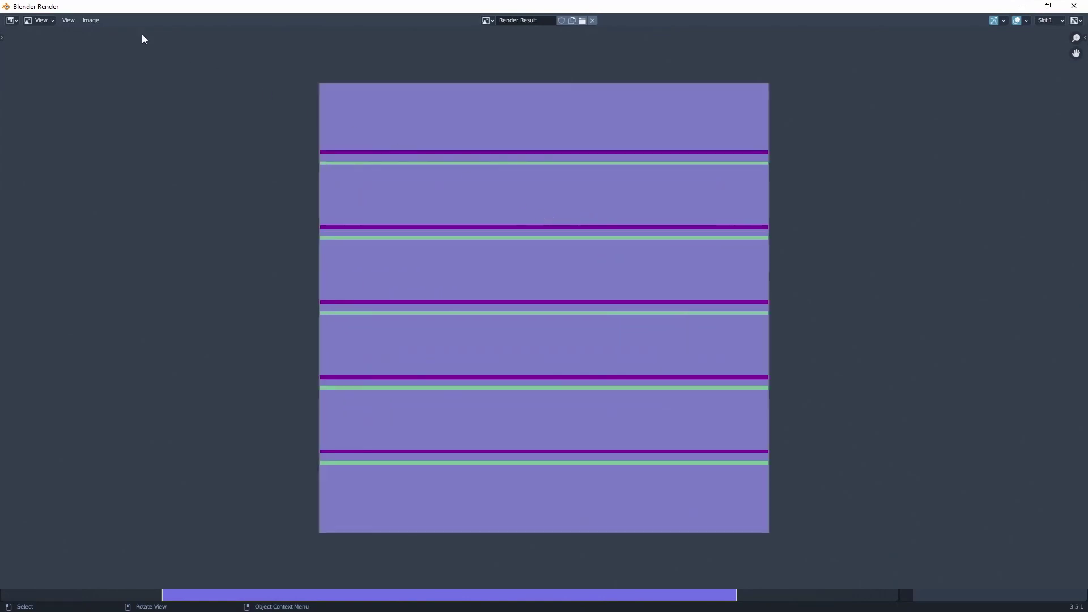
Save the render as untitled.png on the Desktop and close the render window
click(91, 21)
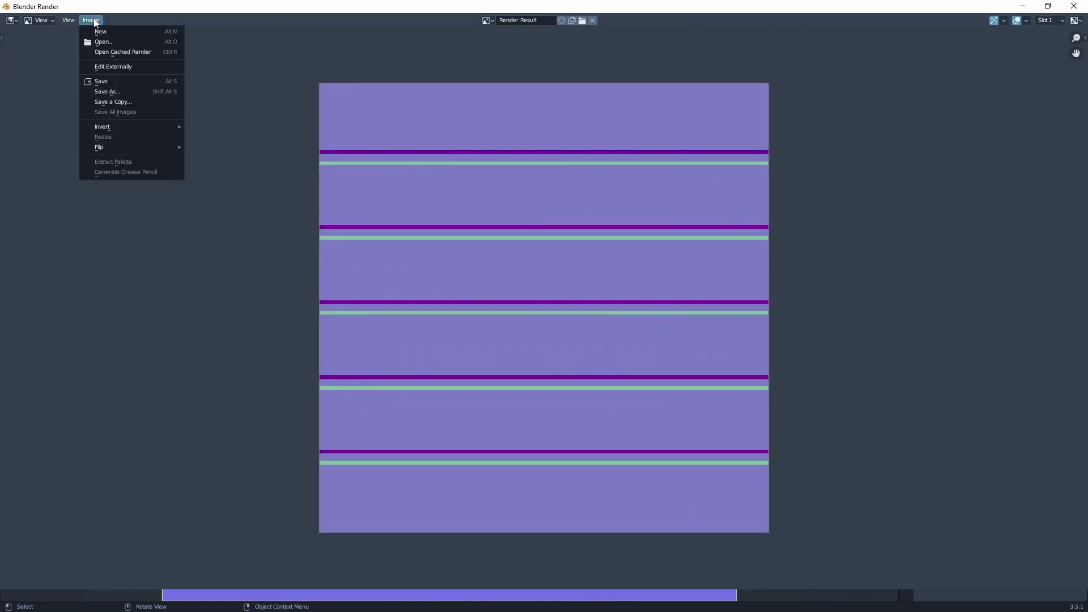
click(97, 92)
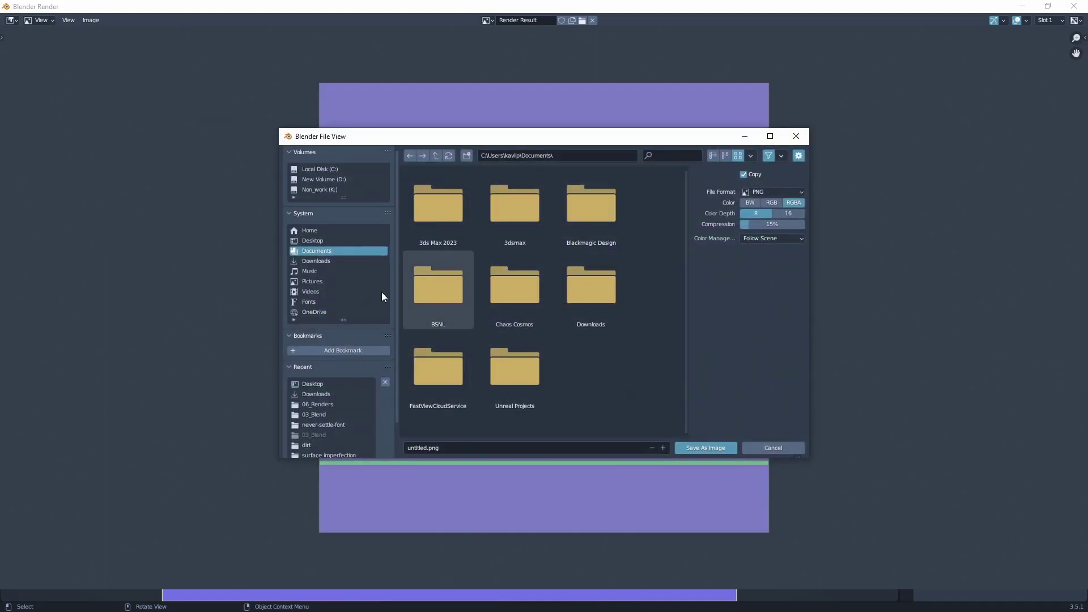
click(328, 241)
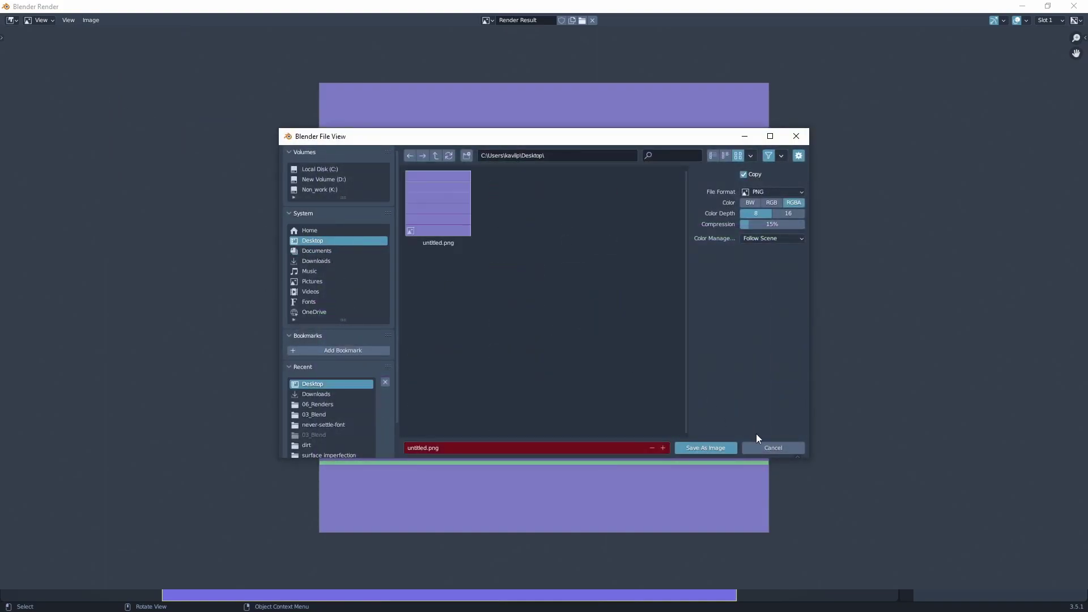
click(709, 451)
click(1074, 6)
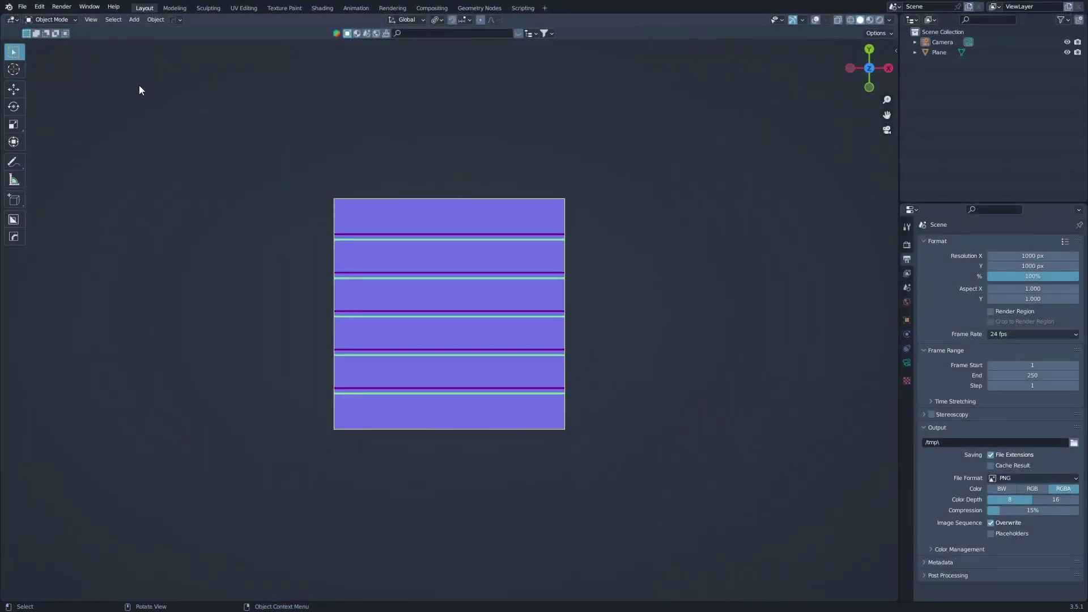
Start a new General scene without saving the current one
middle_drag(430, 156, 377, 112)
scroll(377, 111, down, 4)
click(22, 6)
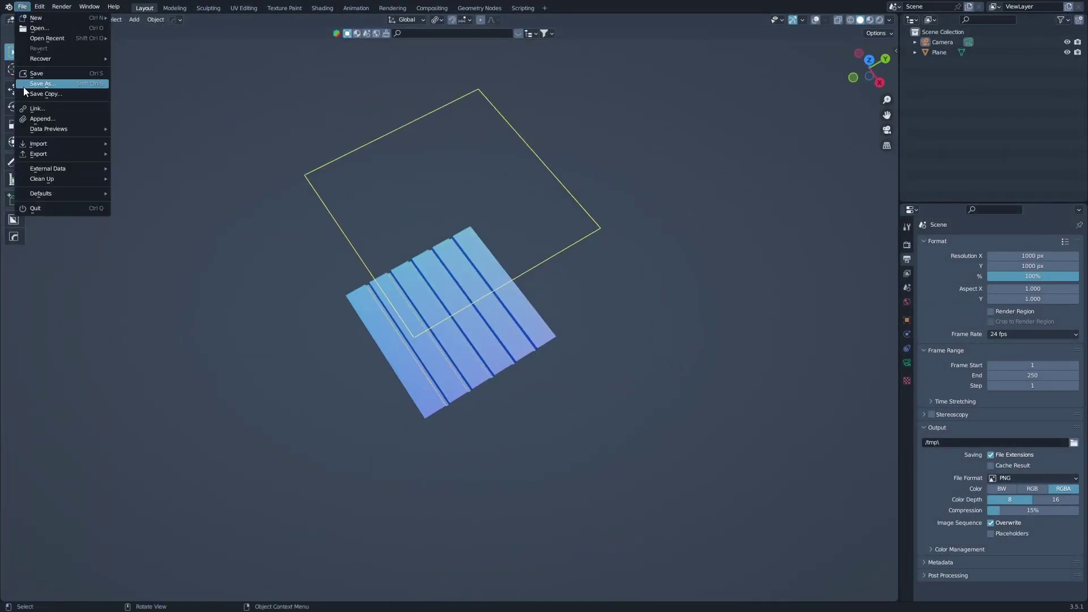
mouse_move(60, 18)
click(143, 20)
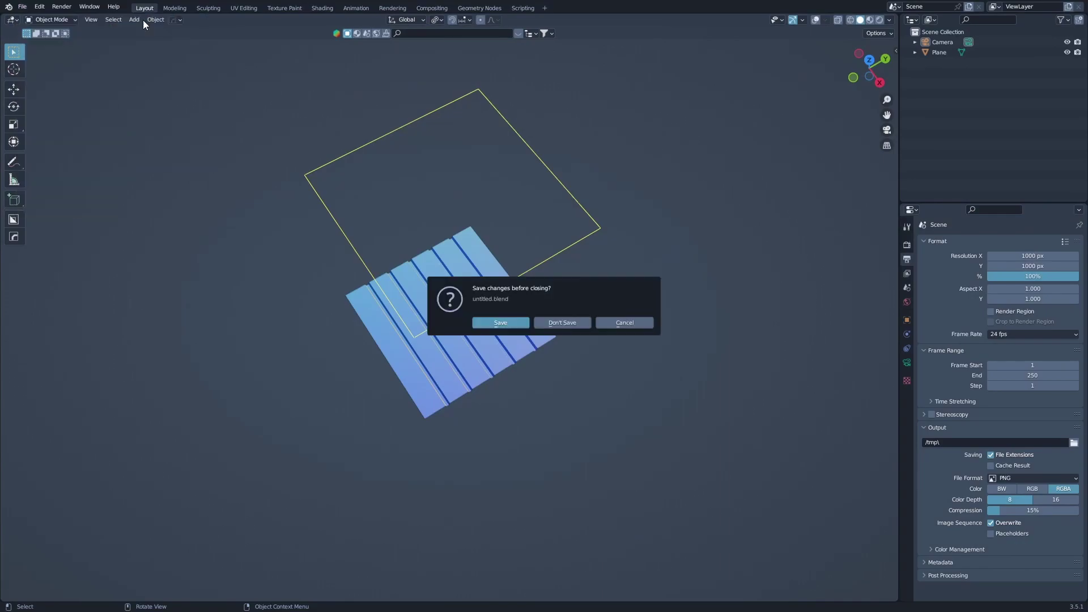
click(551, 322)
Drive the World colour with an Environment Texture using brown_photostudio_06_4k.exr from Downloads
click(907, 302)
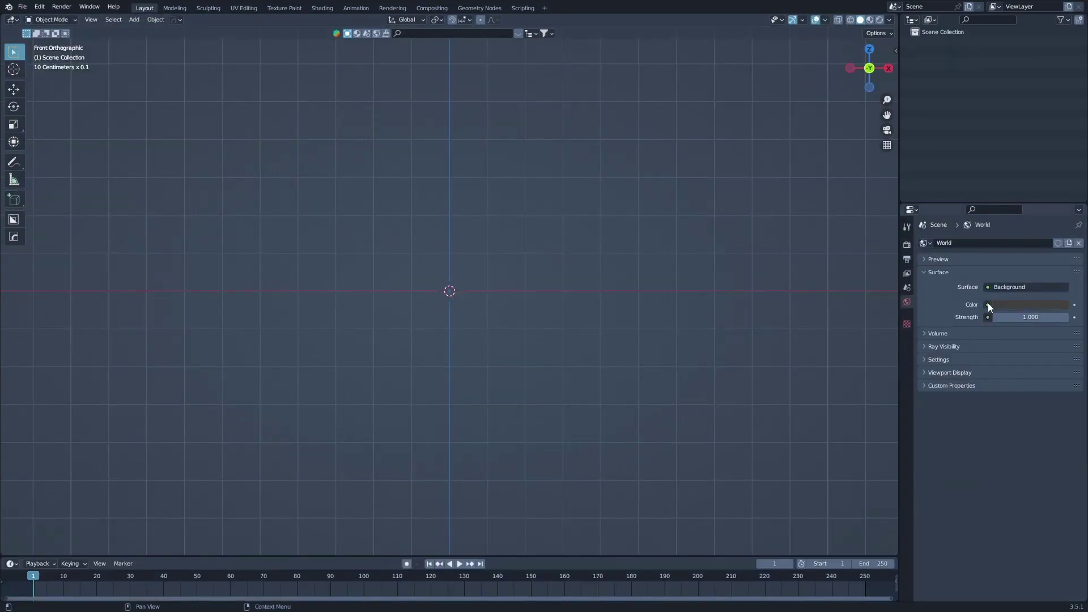
click(987, 304)
click(774, 349)
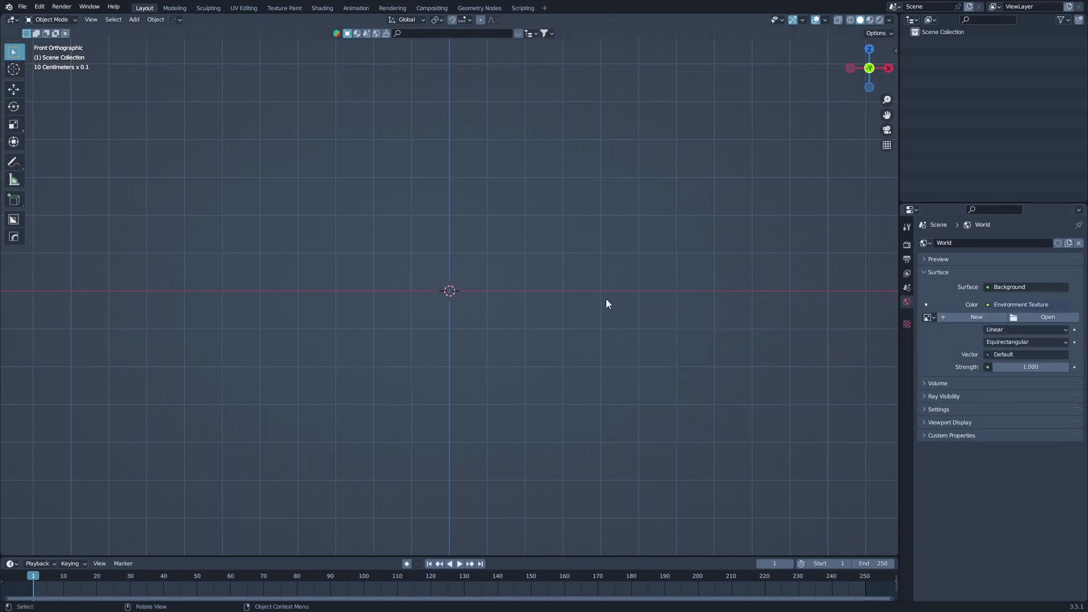
click(1048, 317)
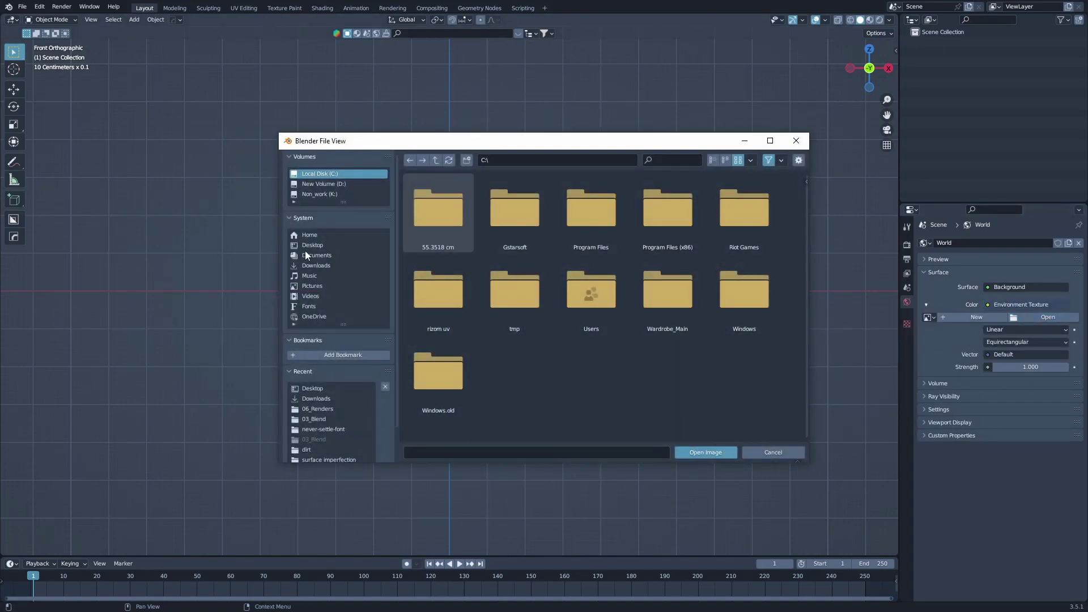
click(311, 265)
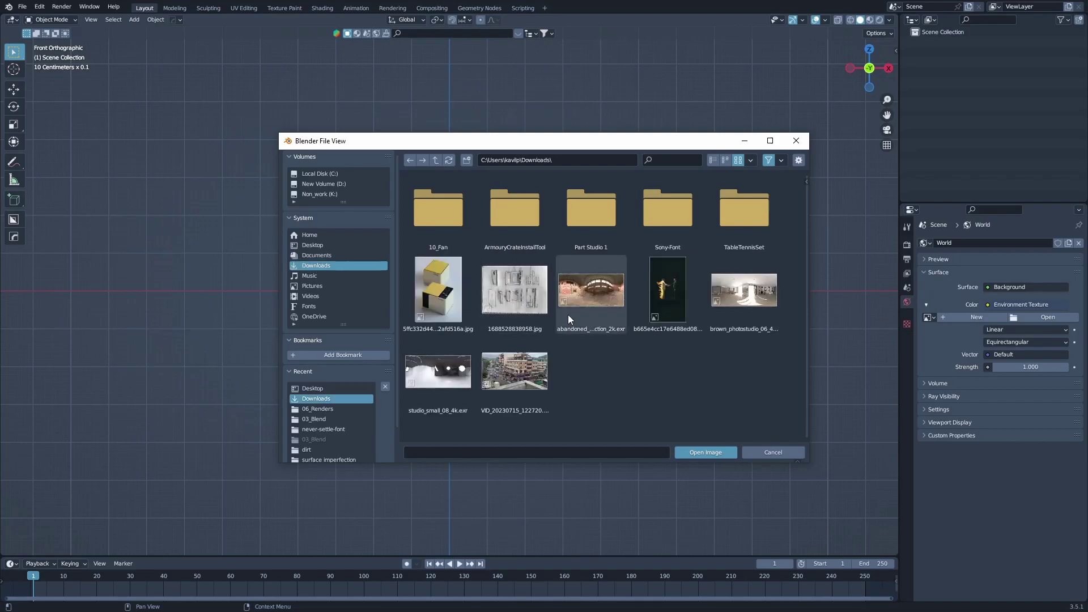
click(438, 371)
click(515, 371)
click(749, 298)
click(705, 452)
Switch to Rendered shading, turn overlays back on, and tilt down to the parquet floor
key(z)
click(461, 187)
middle_drag(572, 283, 558, 329)
key(shift+alt+z)
middle_drag(530, 292, 546, 284)
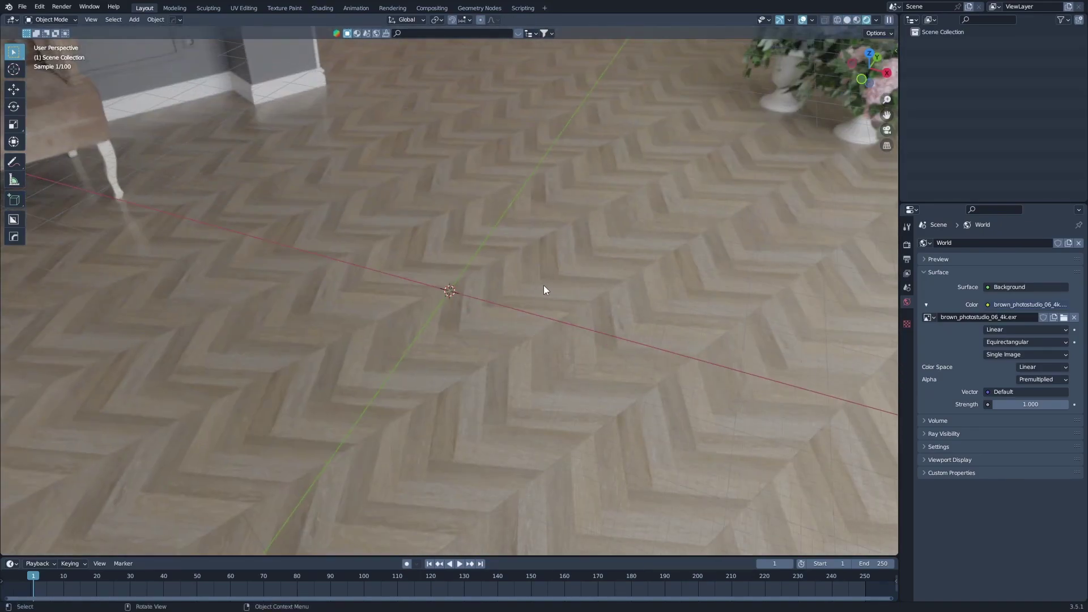
Switch the render engine to Eevee
click(907, 245)
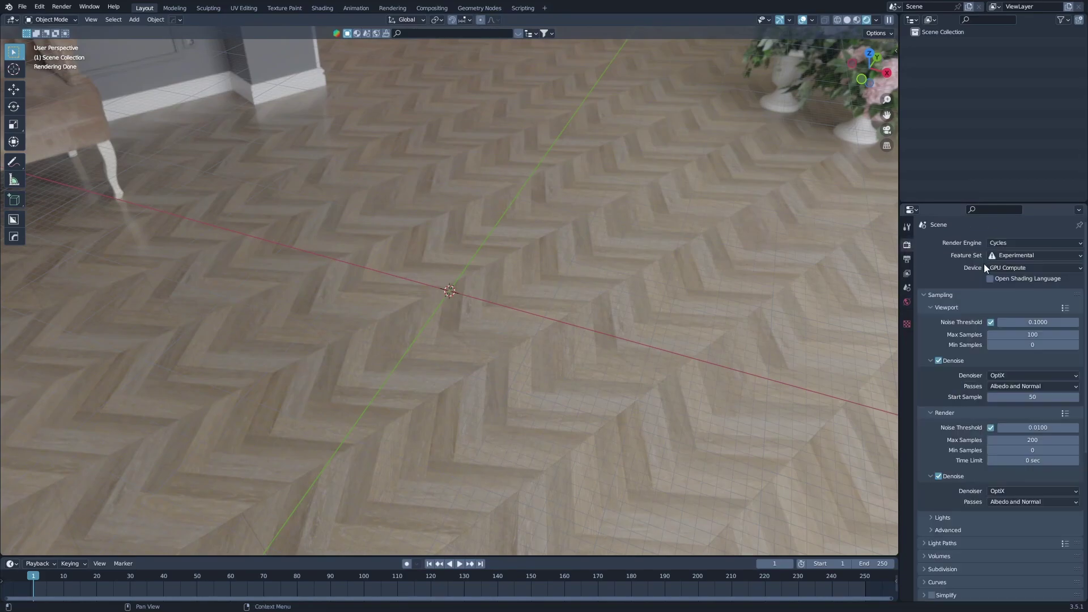
click(1055, 245)
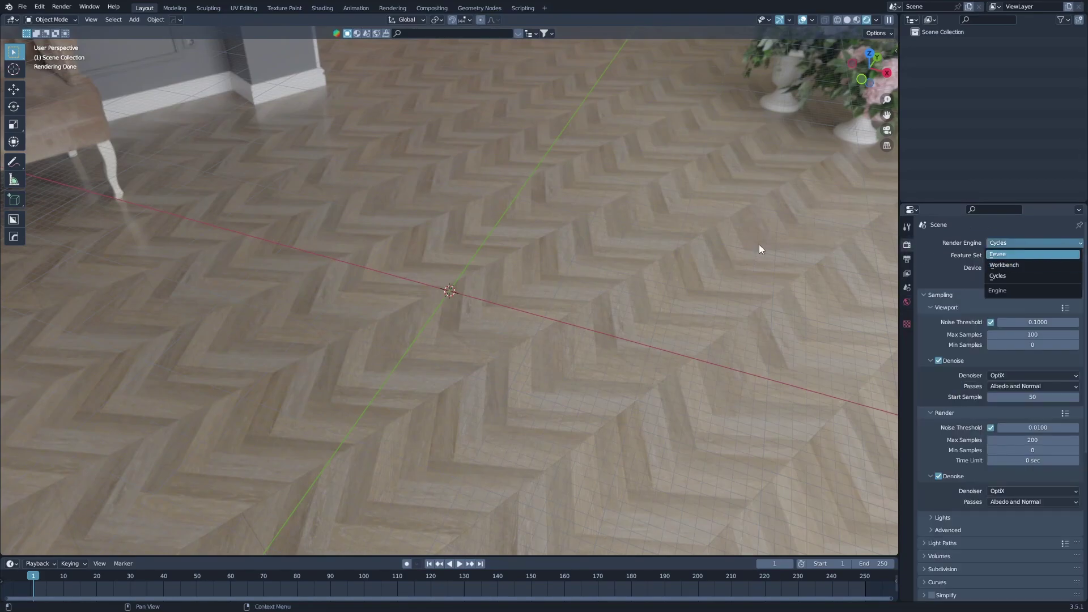
key(Return)
middle_drag(637, 241, 556, 271)
Add a 1 m plane at the origin with UV generation turned off
key(shift+a)
mouse_move(553, 118)
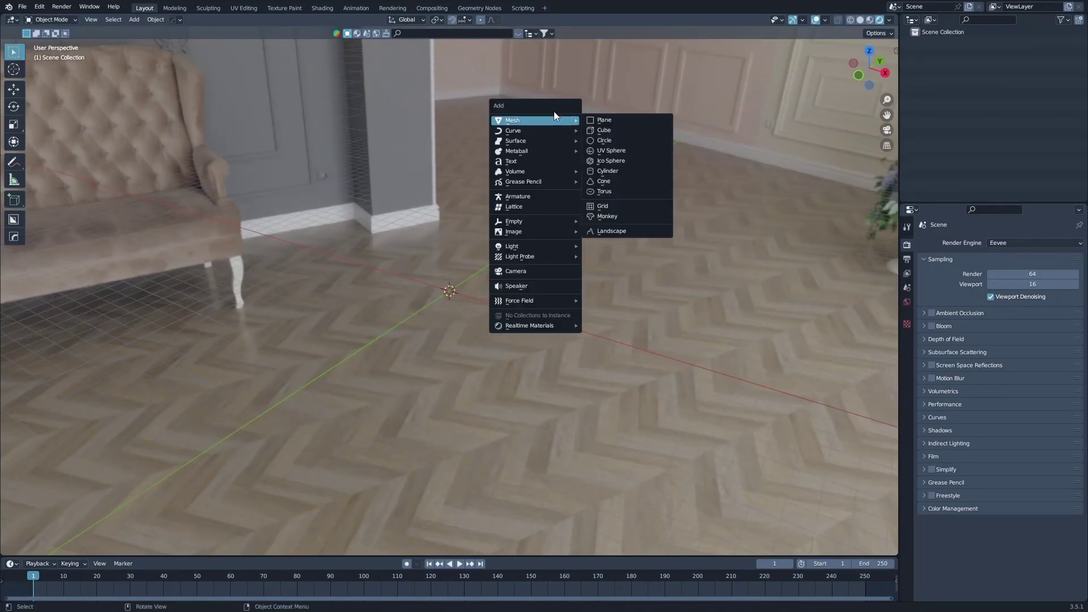
click(600, 118)
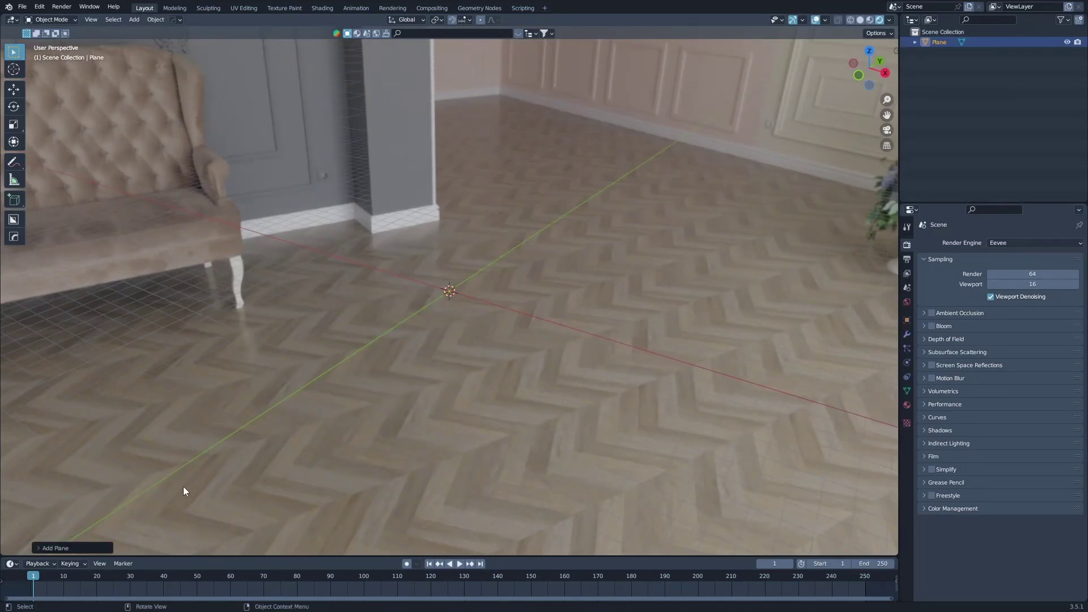
click(68, 548)
click(151, 471)
click(131, 460)
text(1)
key(Return)
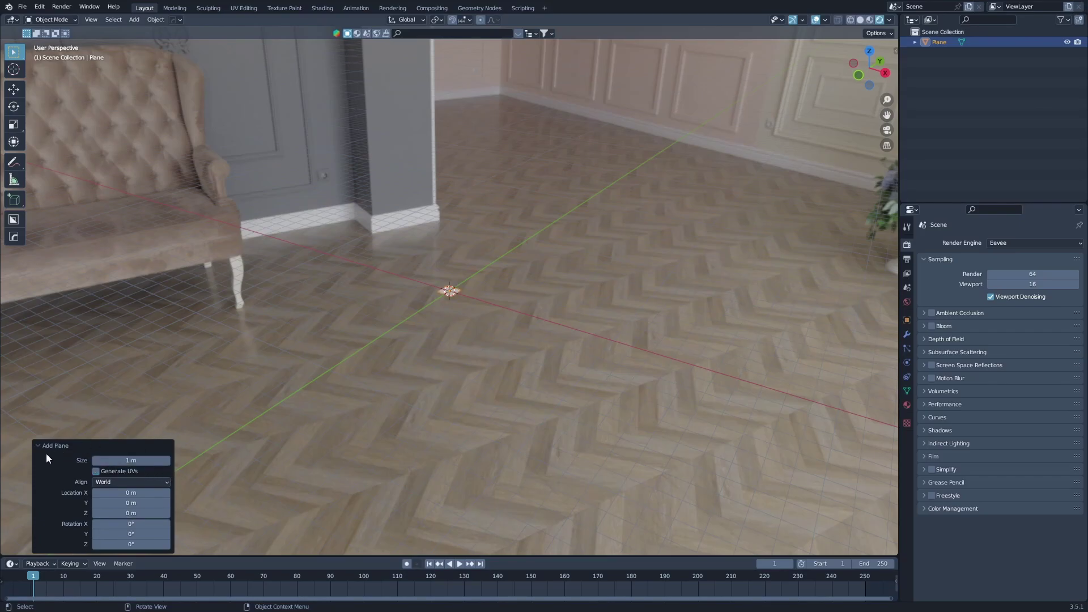
click(50, 449)
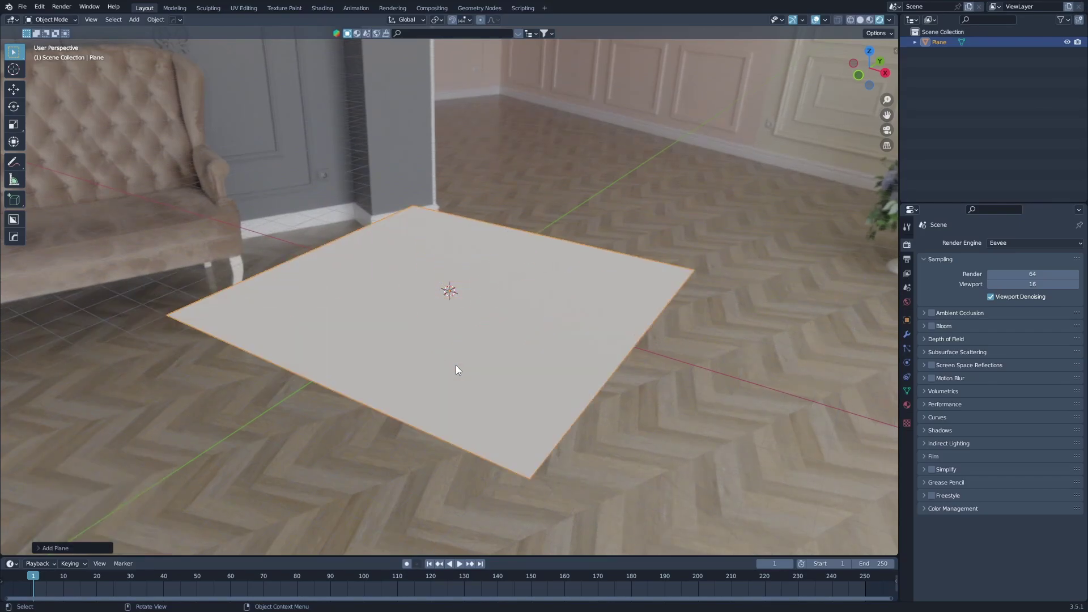
Look down at the plane and split the 3D view into two side-by-side viewports
middle_drag(474, 369, 528, 256)
scroll(604, 273, up, 3)
middle_drag(604, 273, 694, 153)
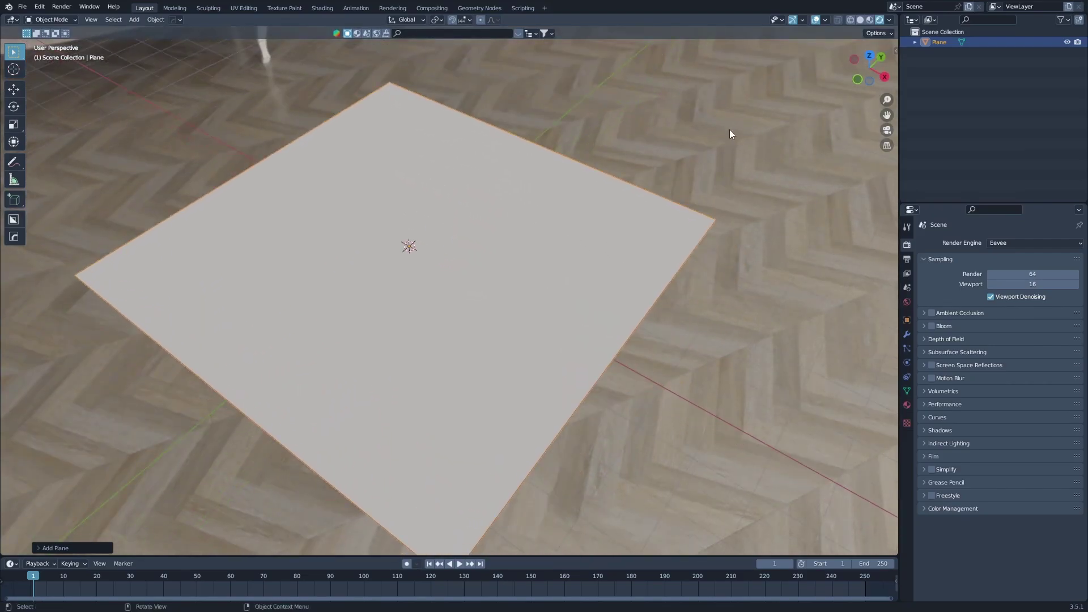
drag(898, 19, 437, 20)
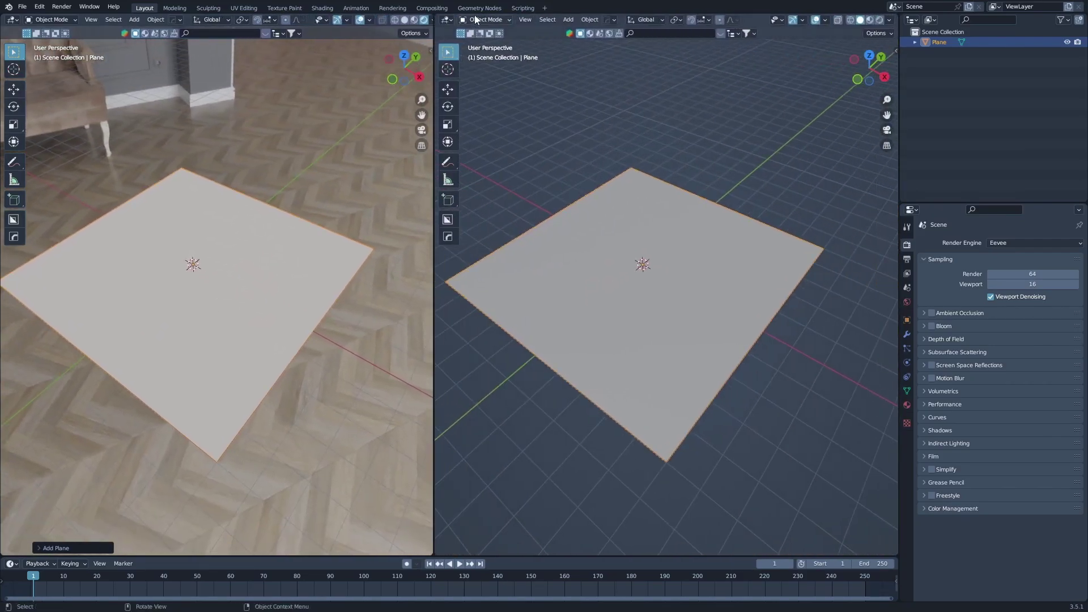
Switch the right area to Shader Editor, give the plane a new material, and add a mapped image-texture chain
click(445, 20)
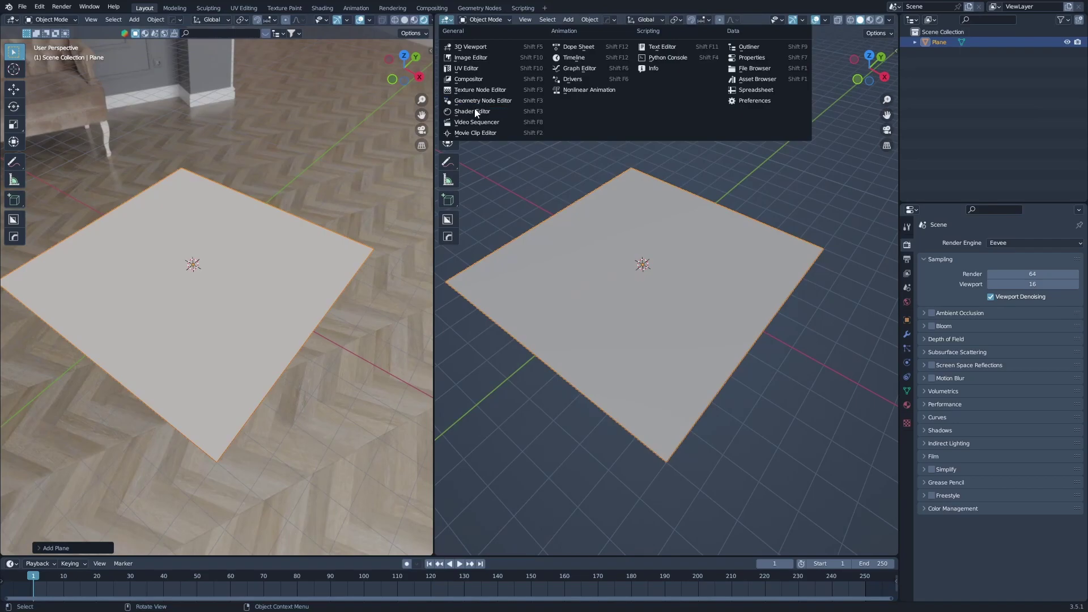
click(474, 111)
key(n)
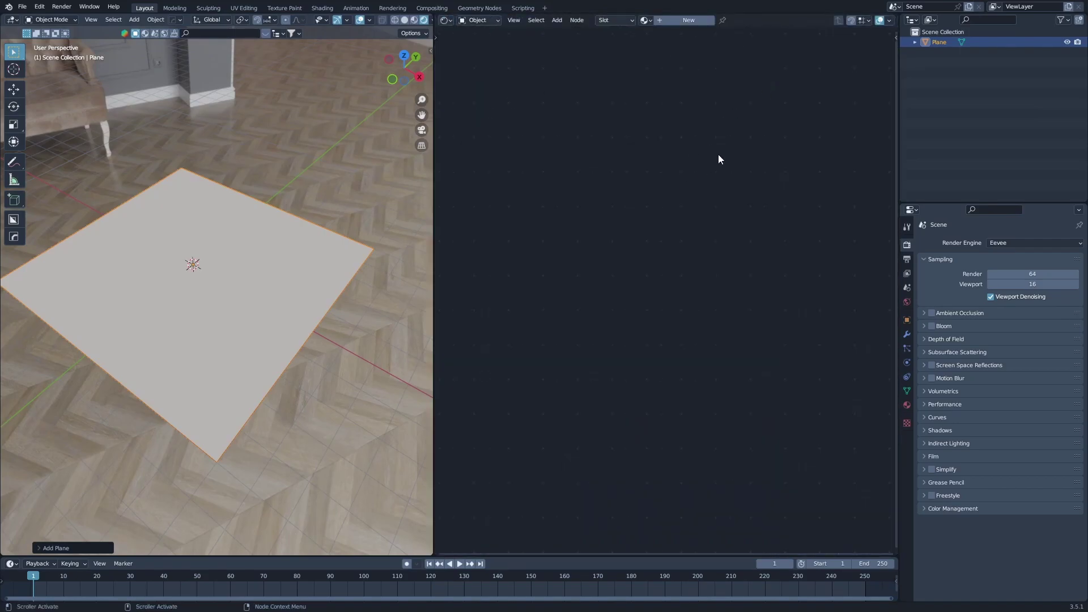
click(681, 20)
middle_drag(556, 160, 697, 85)
scroll(674, 223, up, 2)
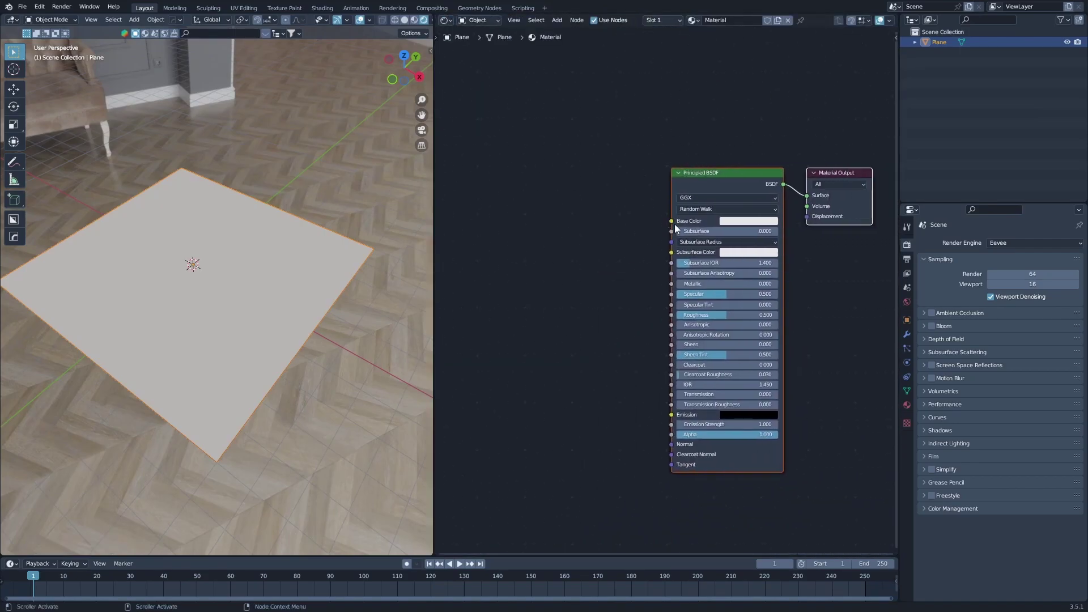
click(726, 183)
key(ctrl+t)
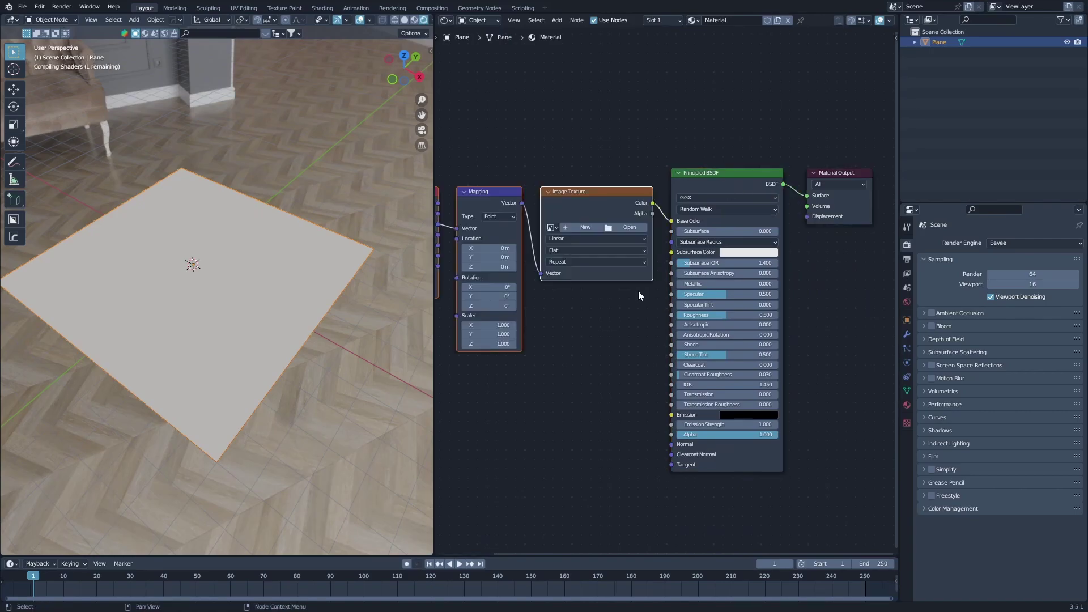
Load untitled.png from the Desktop into the image texture and cut its Base Color link
click(653, 213)
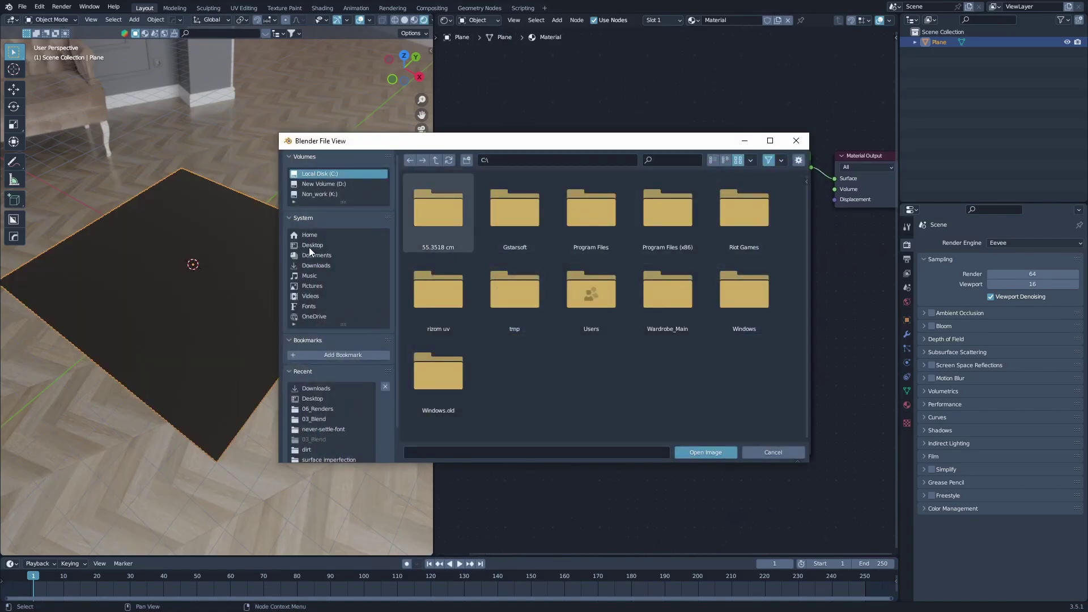
click(309, 245)
click(709, 452)
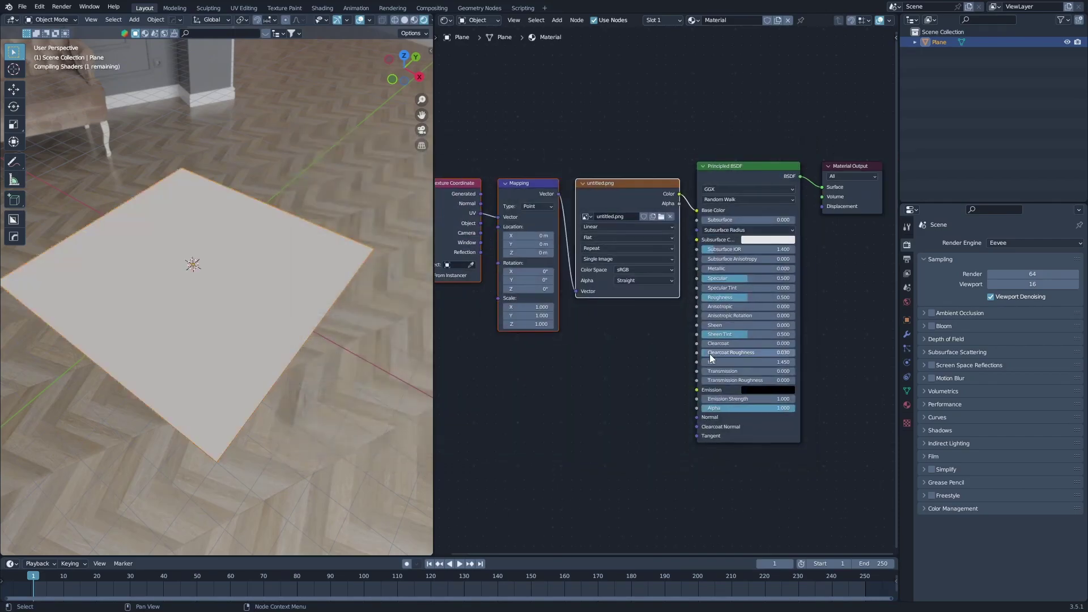
scroll(665, 311, down, 2)
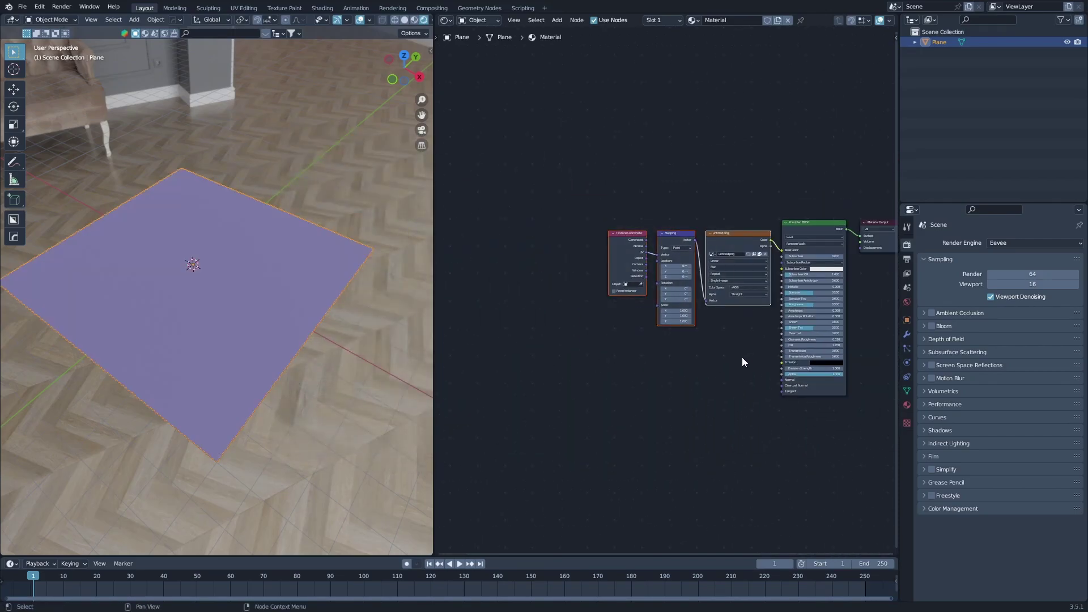
key(g)
click(472, 344)
ctrl+right_drag(745, 202, 738, 274)
scroll(708, 275, up, 2)
key(shift+a)
Add a Normal Map node fed by the image Color and plug it into the BSDF's Normal input
click(655, 341)
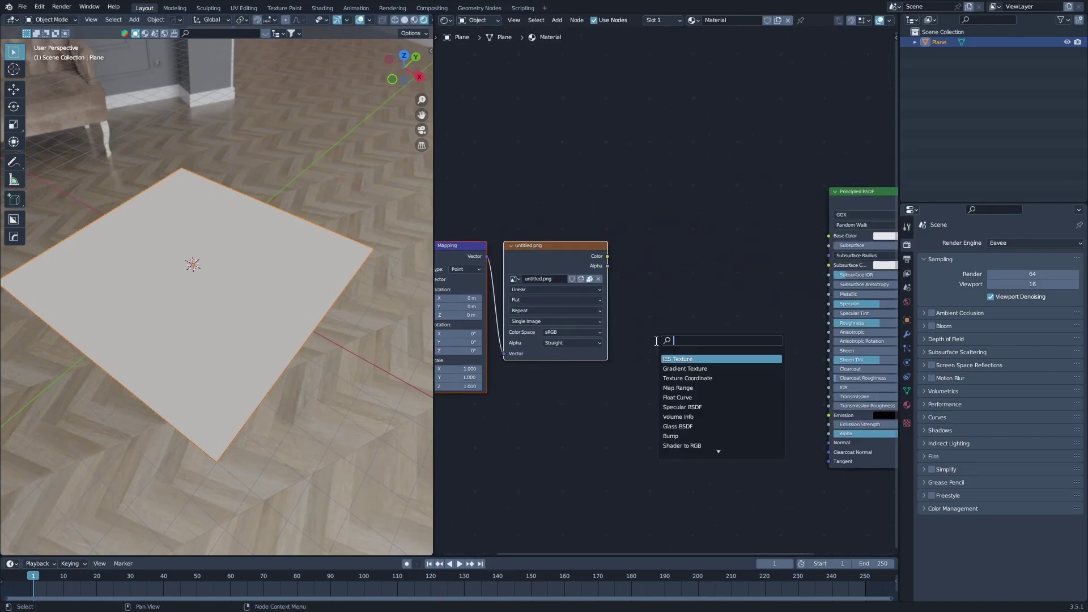
text(NE)
key(BackSpace)
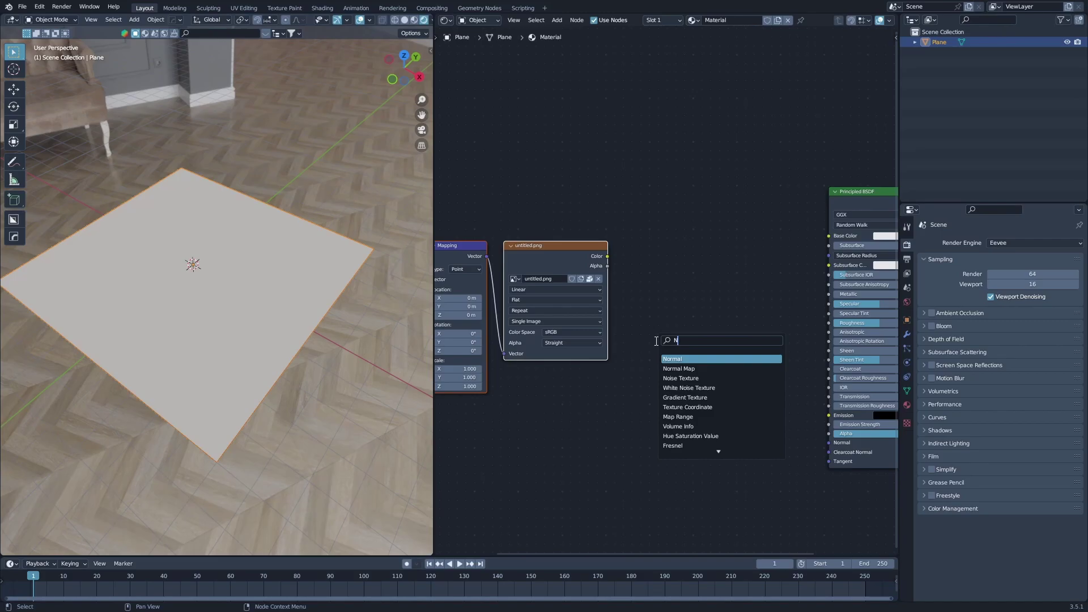
key(Down)
key(Return)
click(701, 313)
drag(605, 257, 714, 365)
drag(768, 325, 837, 443)
Preview the image texture and Normal Map outputs on the plane
middle_drag(290, 396, 420, 340)
scroll(815, 335, down, 2)
middle_drag(815, 336, 800, 410)
middle_drag(680, 392, 652, 408)
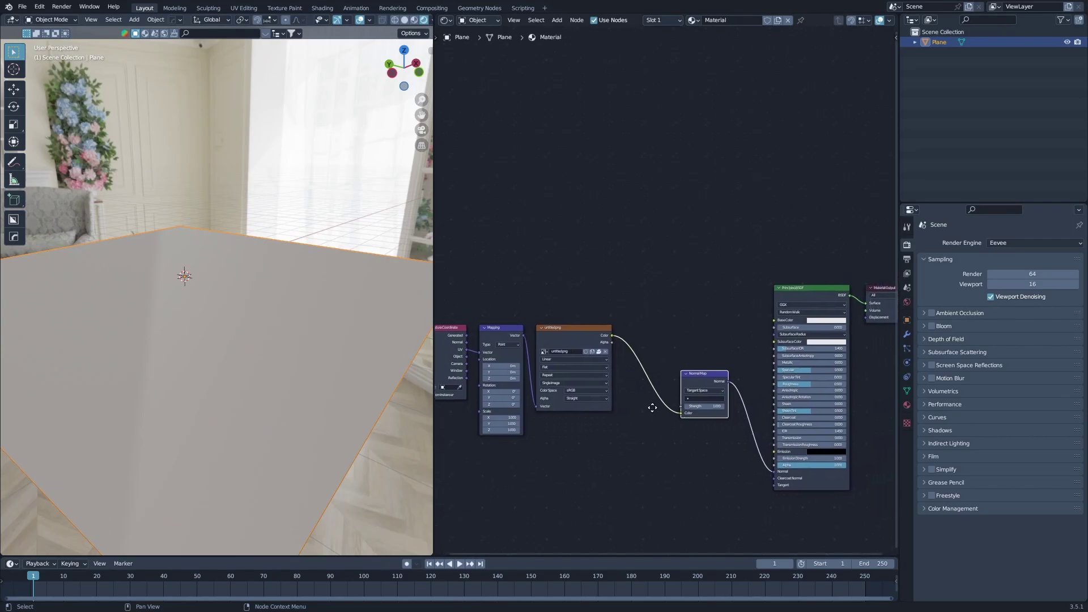
scroll(801, 354, up, 2)
ctrl+shift+click(487, 309)
ctrl+shift+click(694, 373)
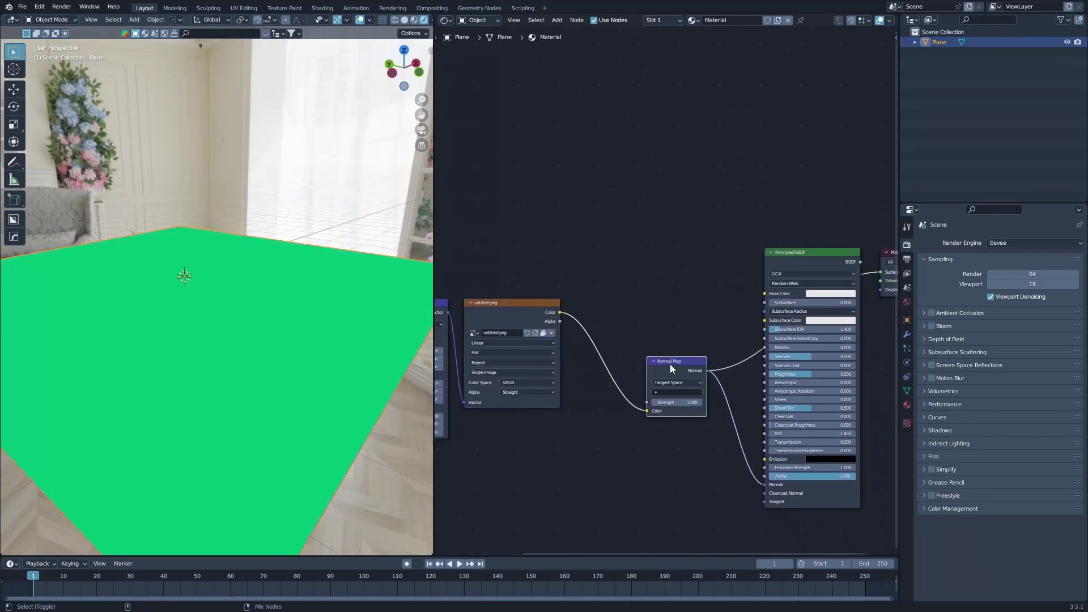
scroll(672, 392, up, 1)
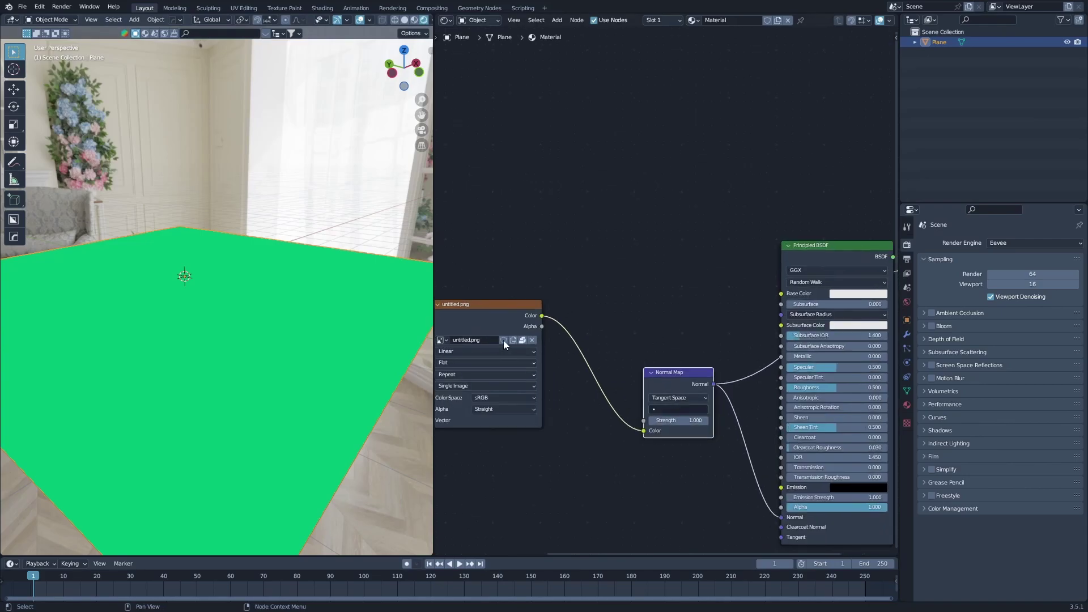
ctrl+scroll(577, 299, up, 3)
ctrl+shift+click(576, 317)
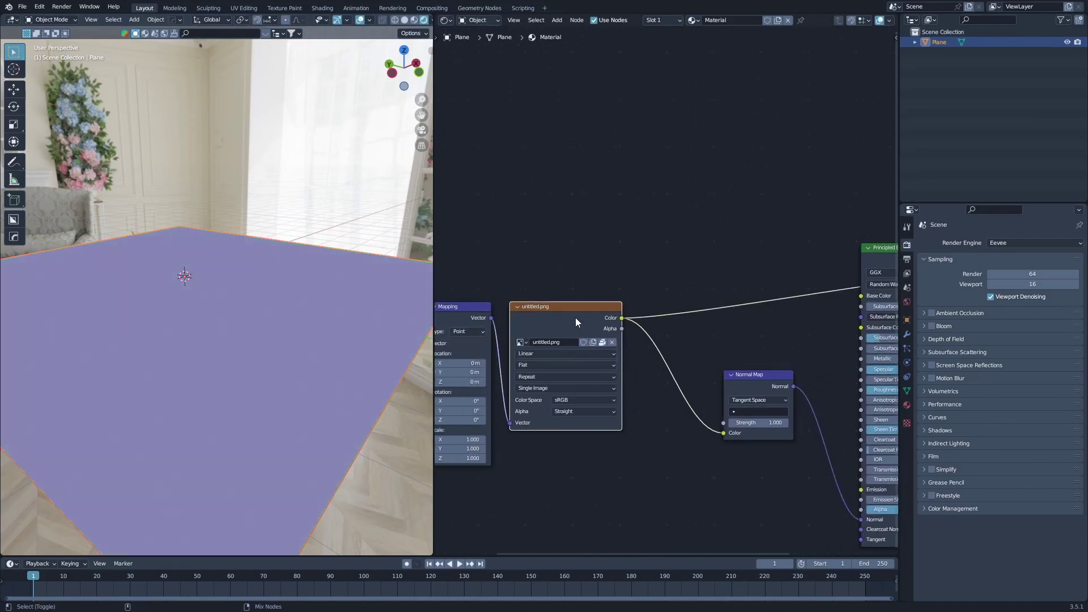
Clear the texture node's image and reload untitled.png from the Desktop
click(613, 344)
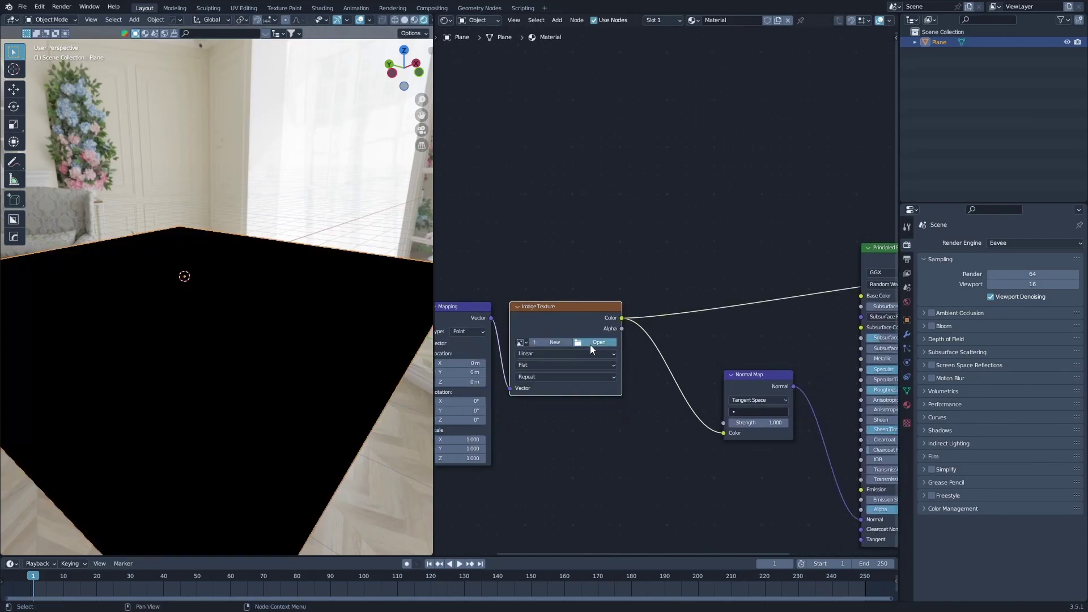
click(590, 344)
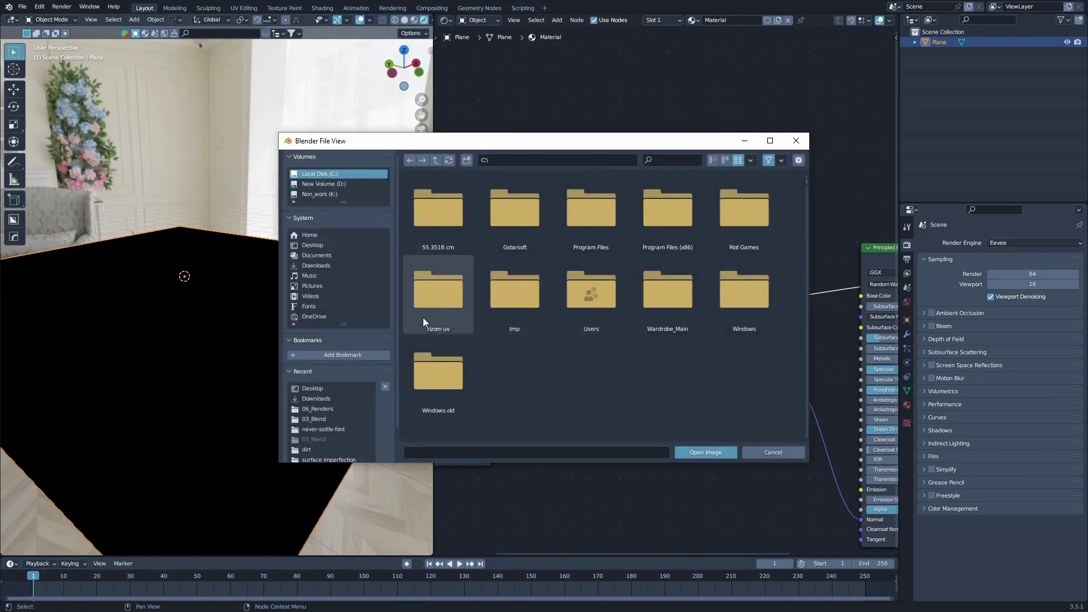
click(313, 266)
click(311, 294)
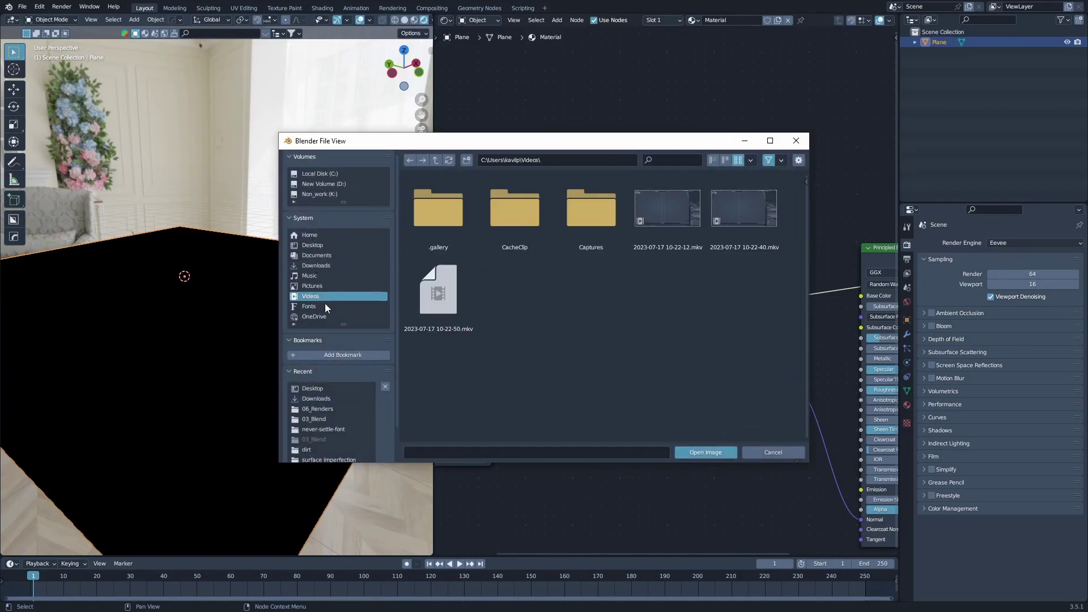
click(318, 244)
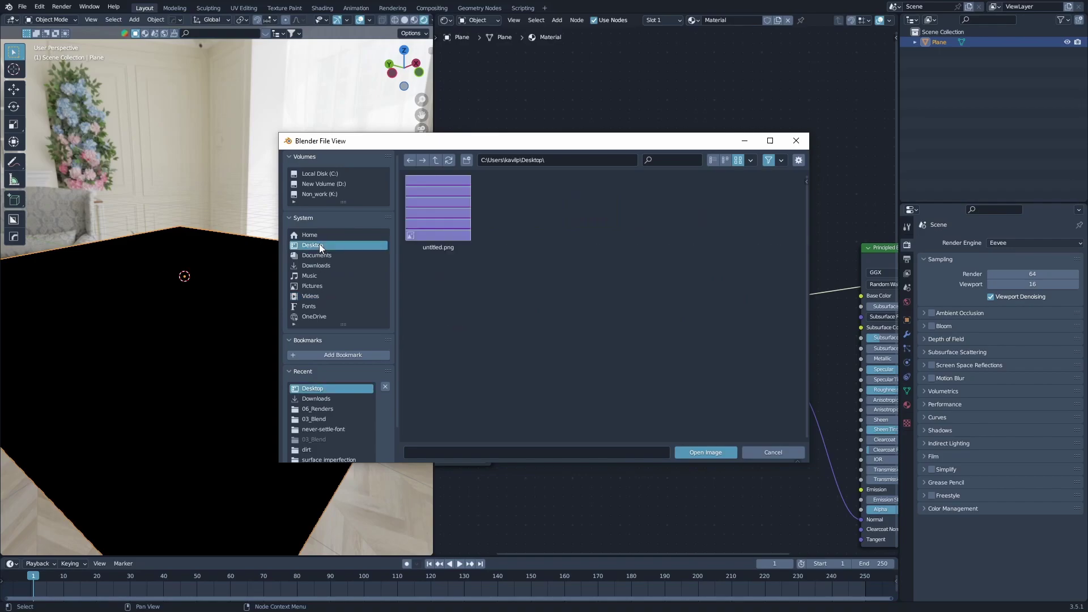
click(424, 220)
click(720, 454)
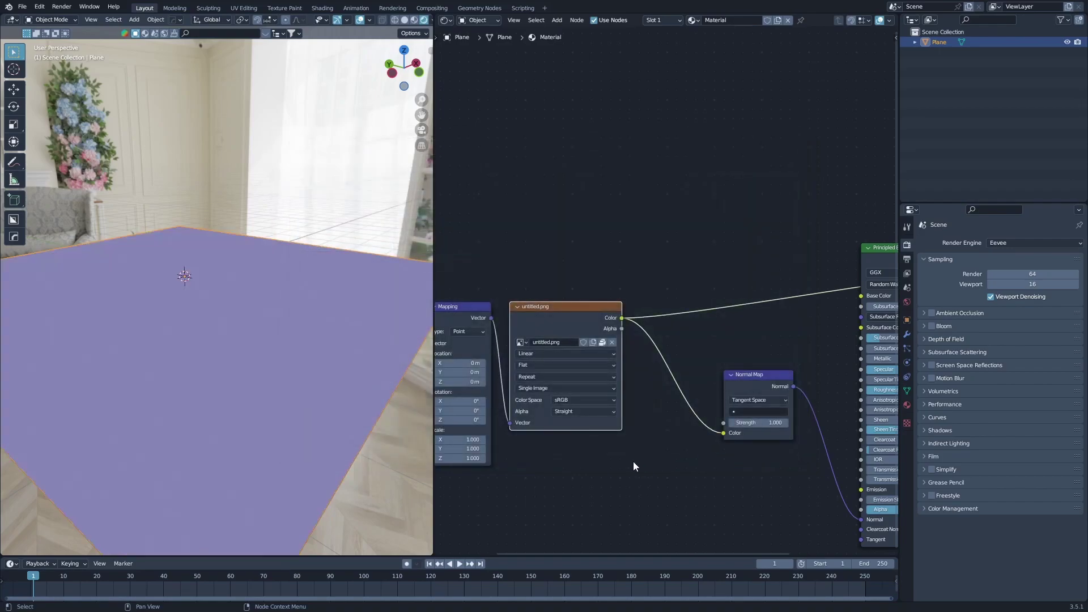
Move the Texture Coordinate node further away from the Mapping node
middle_drag(329, 389, 320, 413)
middle_drag(645, 411, 895, 410)
drag(666, 331, 572, 331)
scroll(549, 344, up, 2)
Unwrap the plane's UVs in Edit Mode and return to Object Mode to see the stripes
key(Tab)
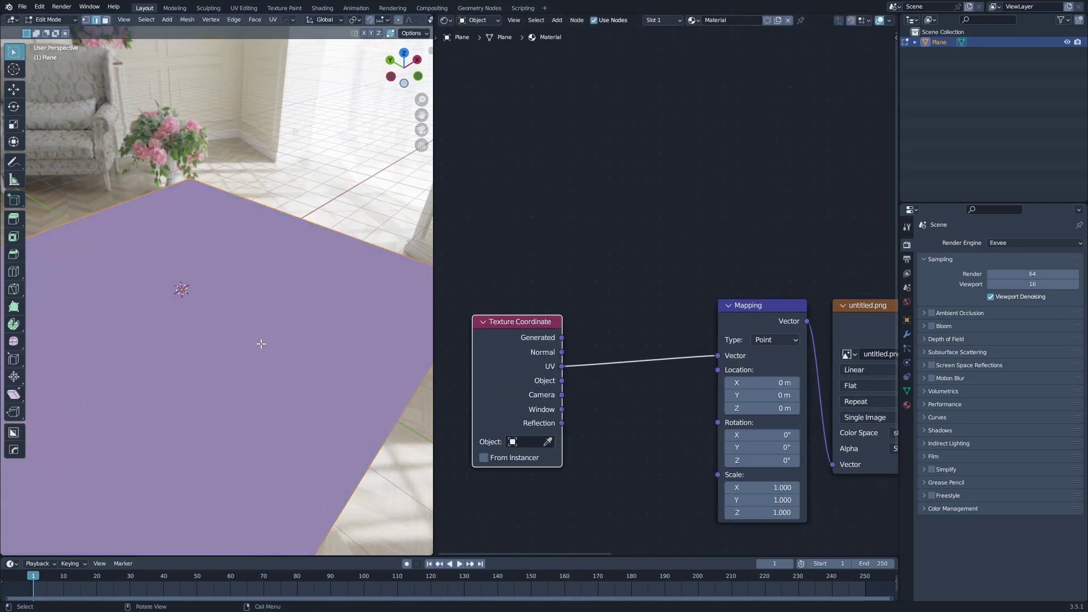
key(u)
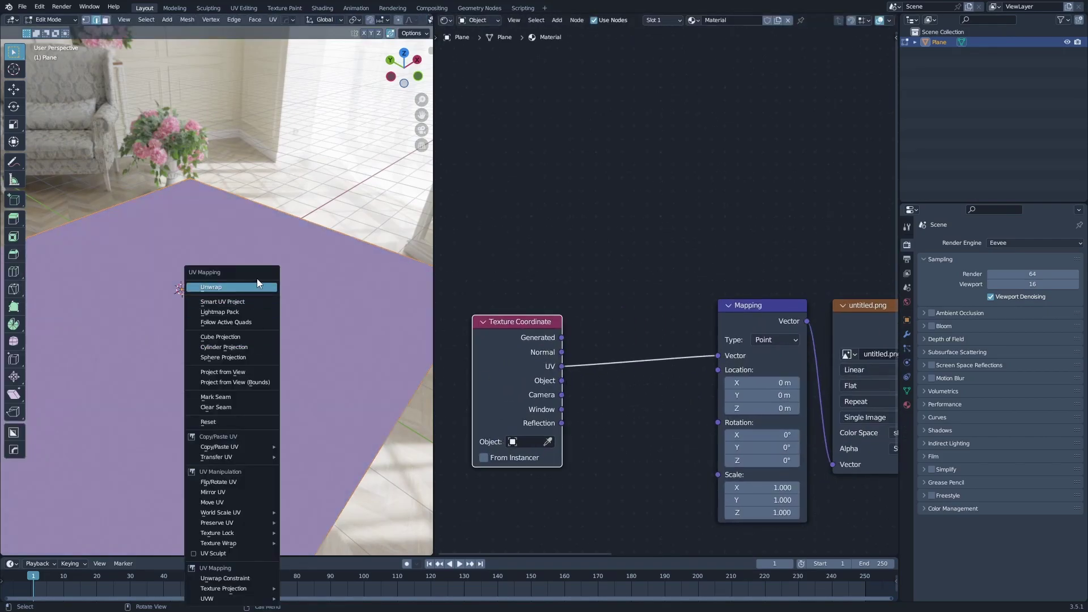
click(243, 287)
middle_drag(242, 288, 331, 341)
scroll(331, 342, down, 3)
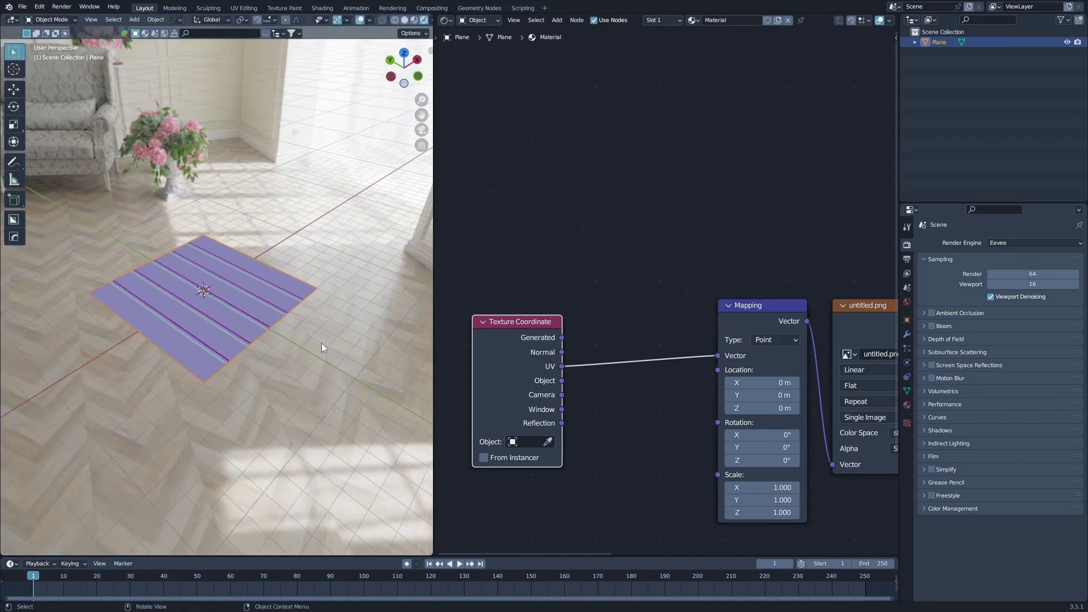
key(Tab)
middle_drag(236, 363, 397, 351)
middle_drag(708, 363, 437, 363)
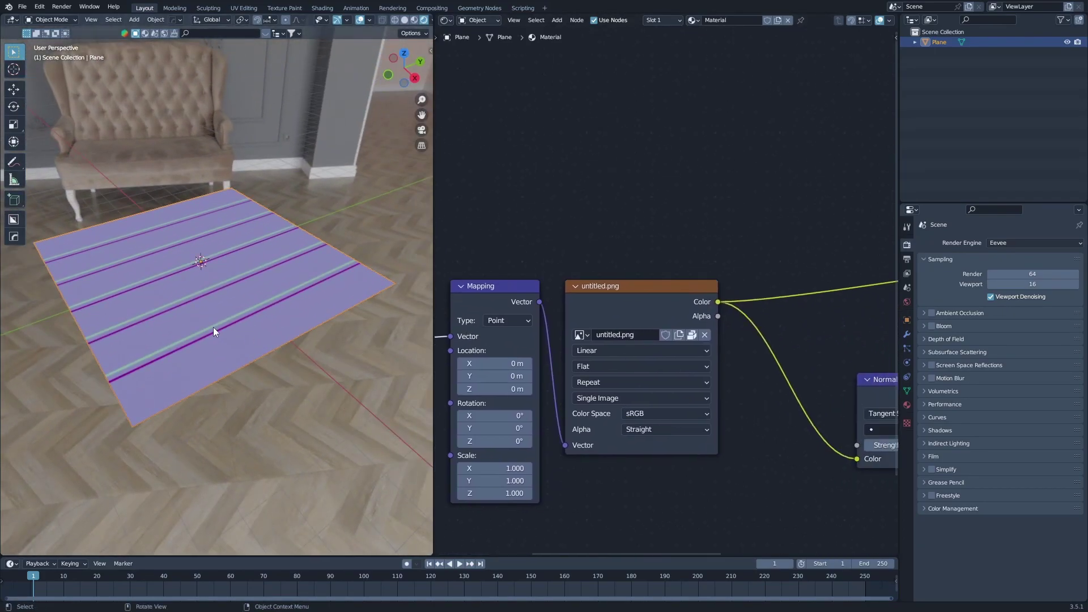
Switch the render engine to Cycles
click(993, 242)
click(1011, 277)
middle_drag(235, 267, 287, 304)
scroll(668, 272, down, 4)
Reconnect the untitled.png Color output to the Normal Map's Color input
middle_drag(742, 270, 678, 338)
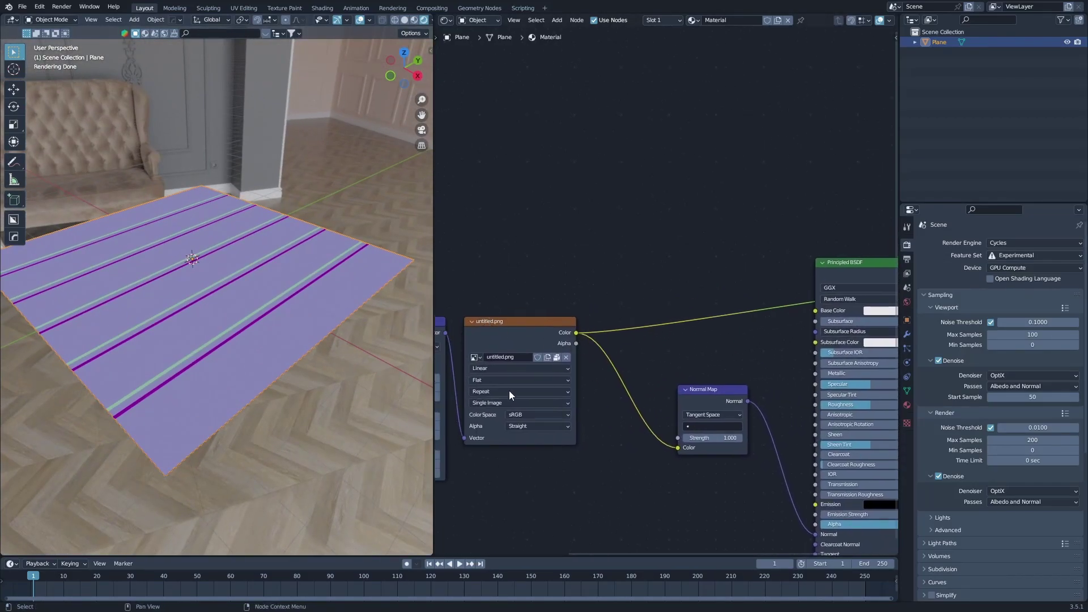
click(506, 322)
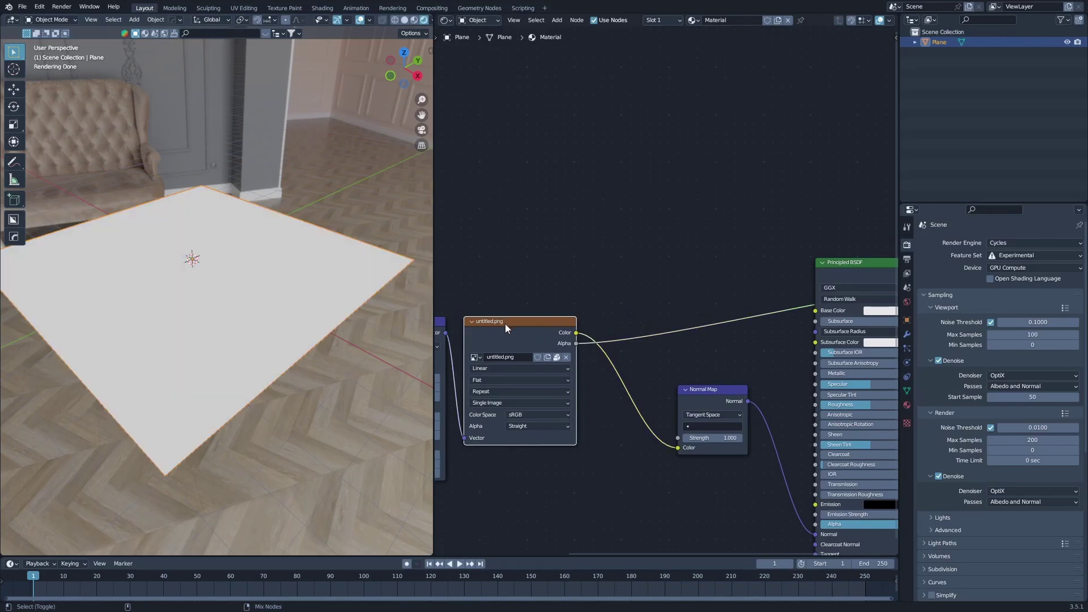
middle_drag(657, 365, 527, 349)
middle_drag(317, 280, 348, 271)
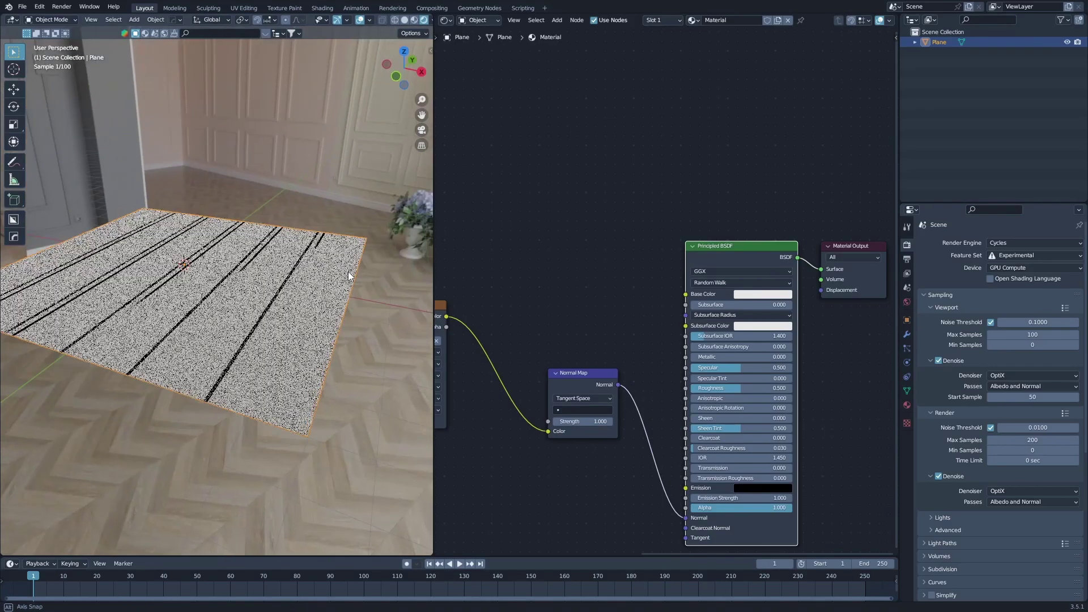
middle_drag(330, 324, 368, 334)
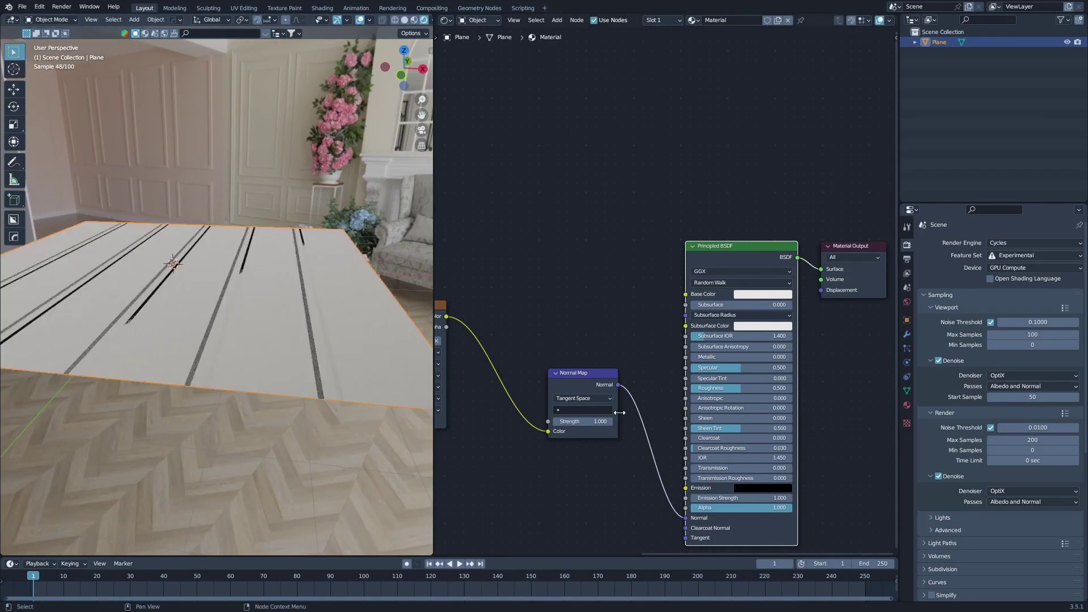
middle_drag(616, 417, 746, 389)
scroll(719, 378, up, 2)
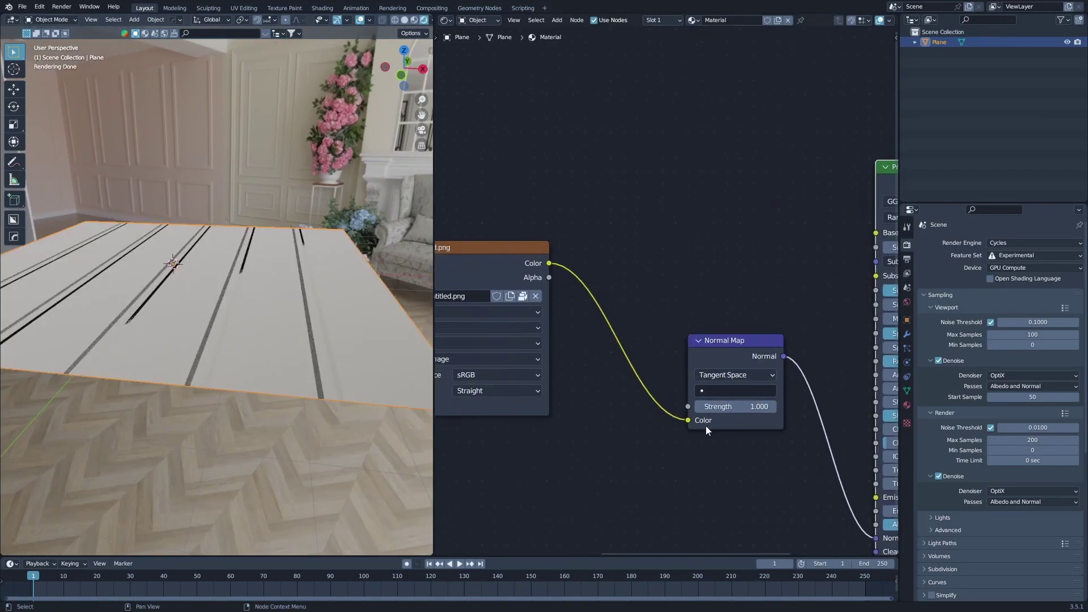
drag(689, 420, 661, 456)
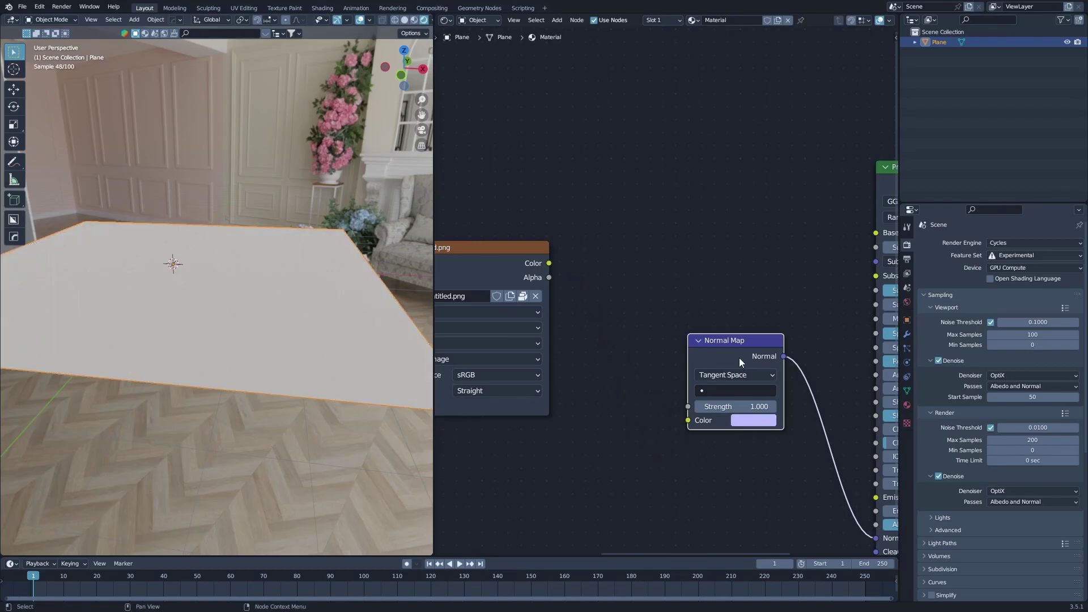
drag(549, 263, 691, 431)
drag(549, 264, 704, 420)
Set the Normal Map strength to 0.2
click(730, 407)
text(0.2)
key(Return)
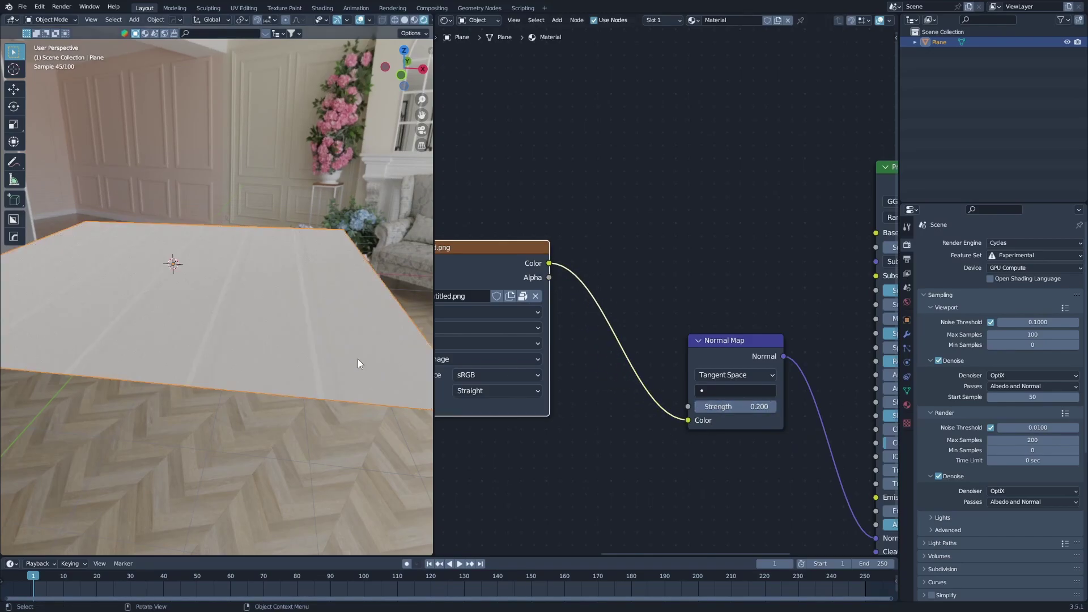
middle_drag(384, 367, 251, 356)
scroll(271, 358, up, 2)
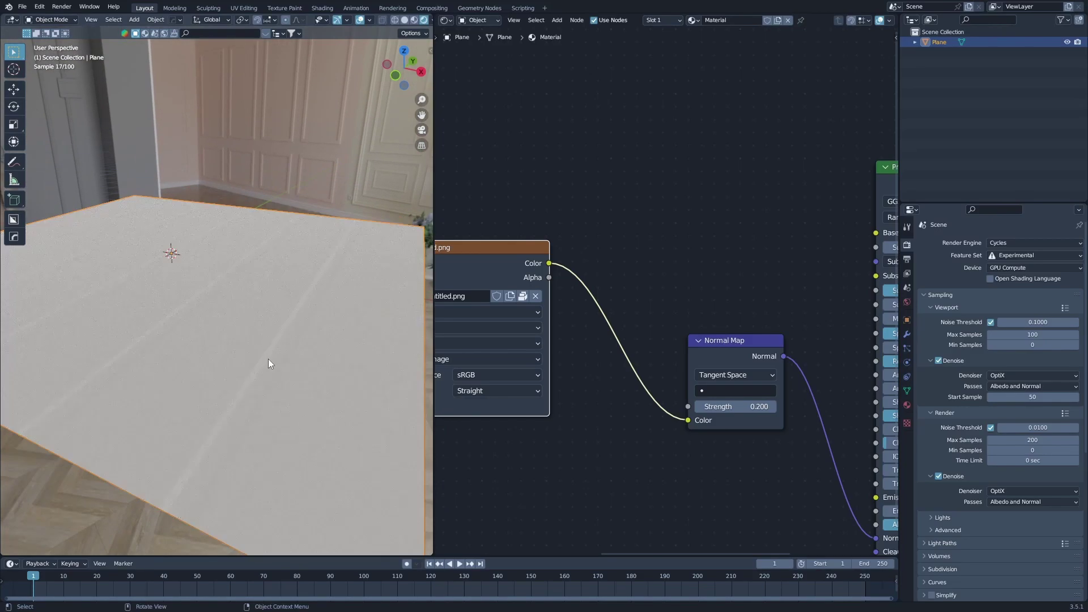
Inspect the grooved plane full-screen, then frame and zoom in on the Principled BSDF and Material Output nodes
key(ctrl+alt+space)
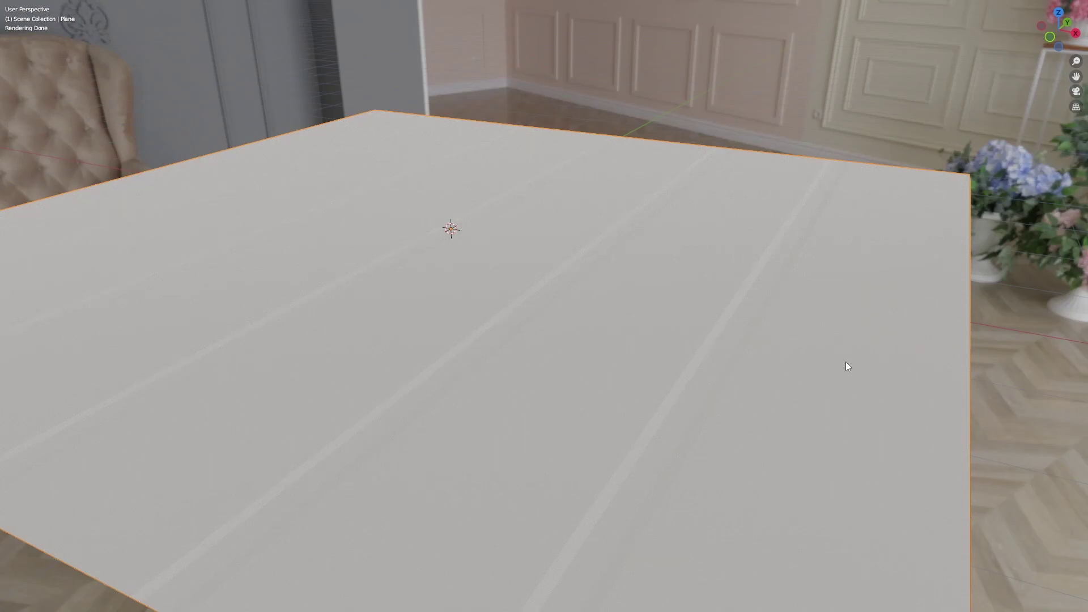
middle_drag(799, 363, 694, 383)
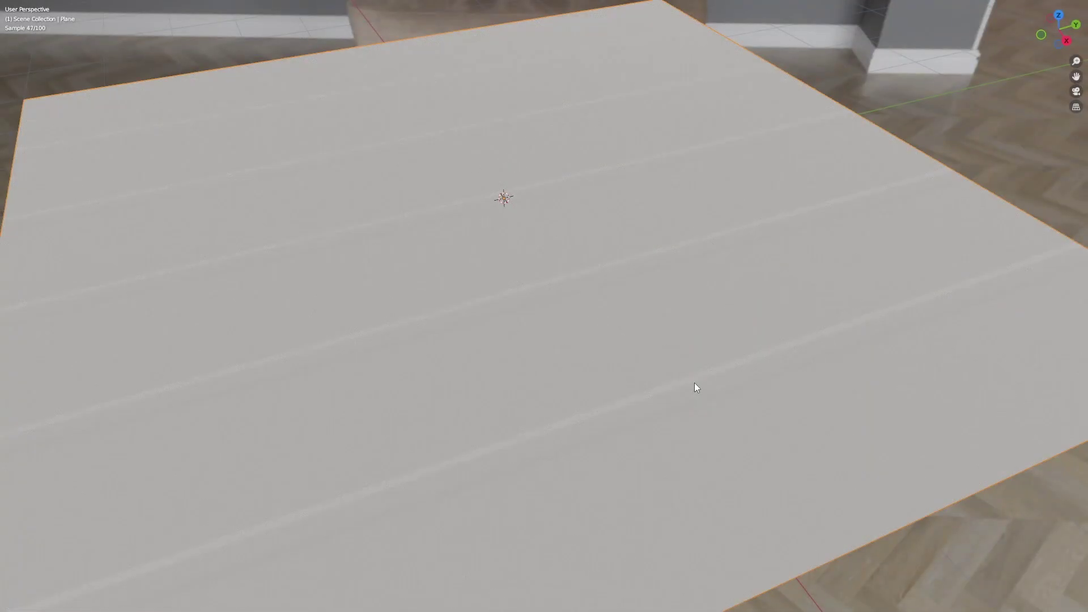
key(ctrl+alt+space)
key(Home)
scroll(756, 341, up, 4)
scroll(768, 227, up, 2)
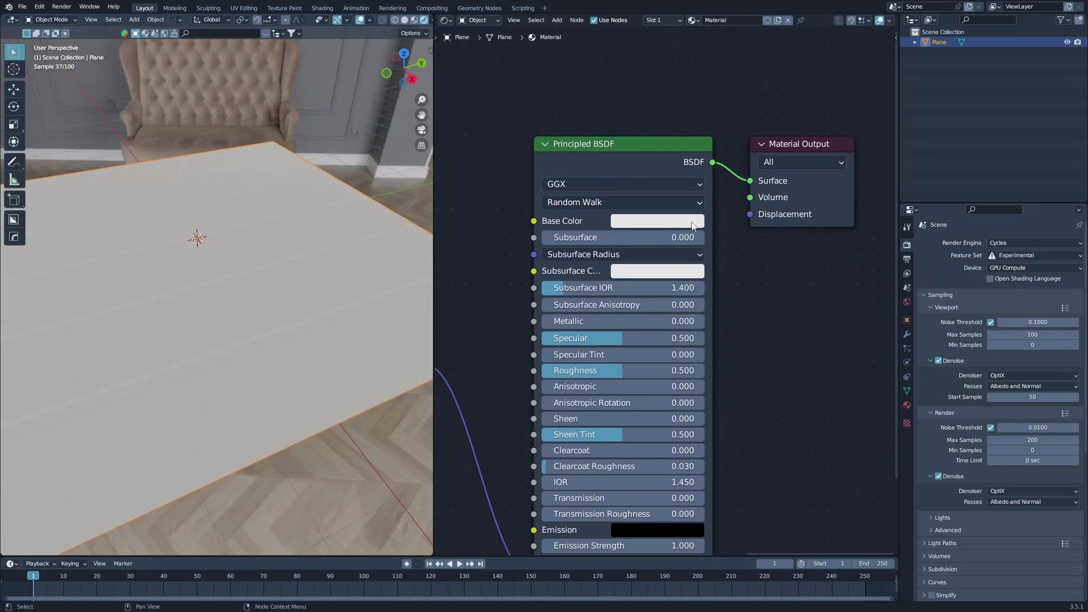
Darken the base colour, raise Metallic, and lower Roughness to 0.162
click(692, 226)
drag(739, 308, 740, 347)
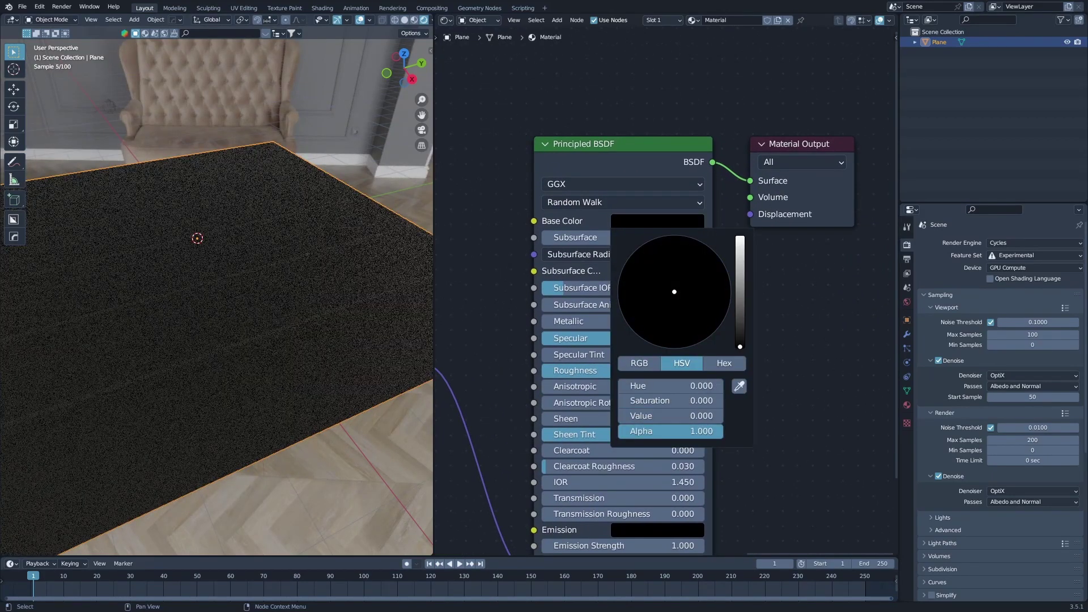
mouse_move(635, 321)
mouse_down()
mouse_move(799, 322)
mouse_move(624, 321)
mouse_up()
drag(610, 370, 567, 370)
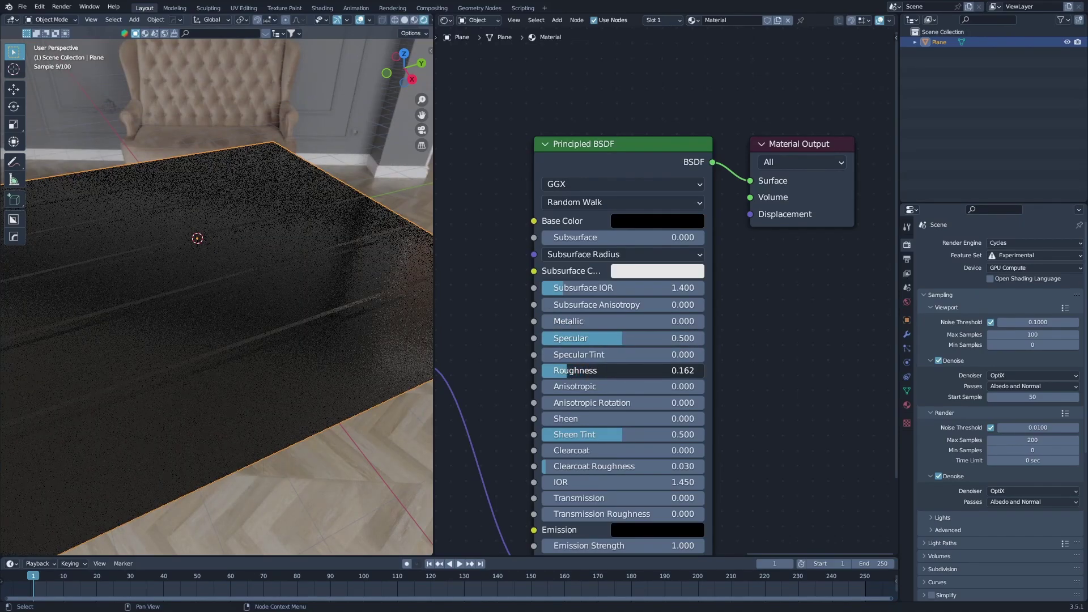
middle_drag(297, 315, 298, 321)
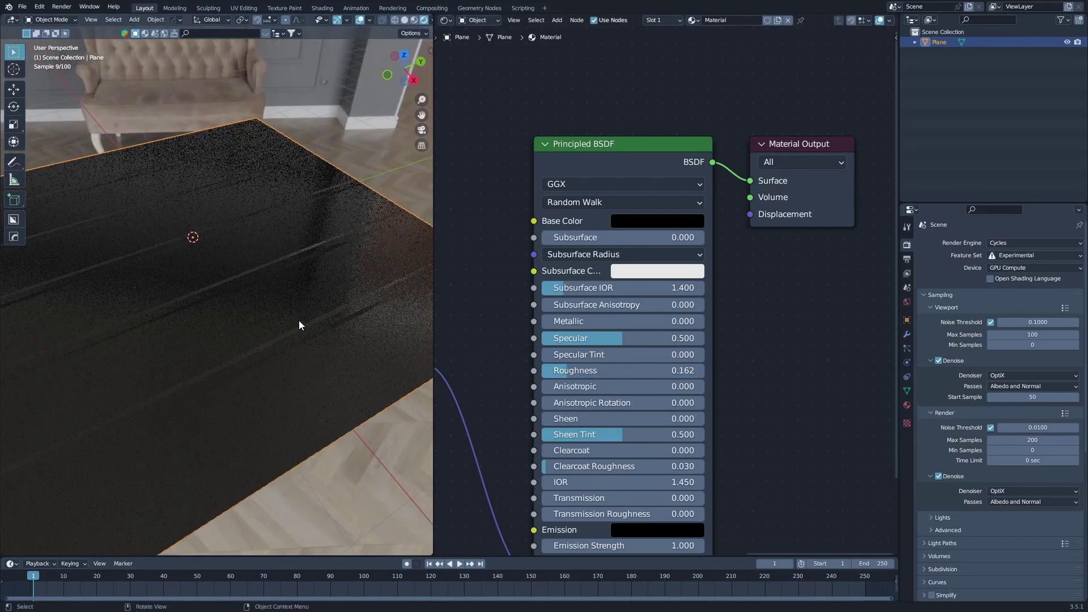
Set Metallic to 2.000 and lighten the base colour to a grey of value 0.260
click(643, 224)
drag(741, 320, 740, 311)
click(693, 321)
text(2)
key(Return)
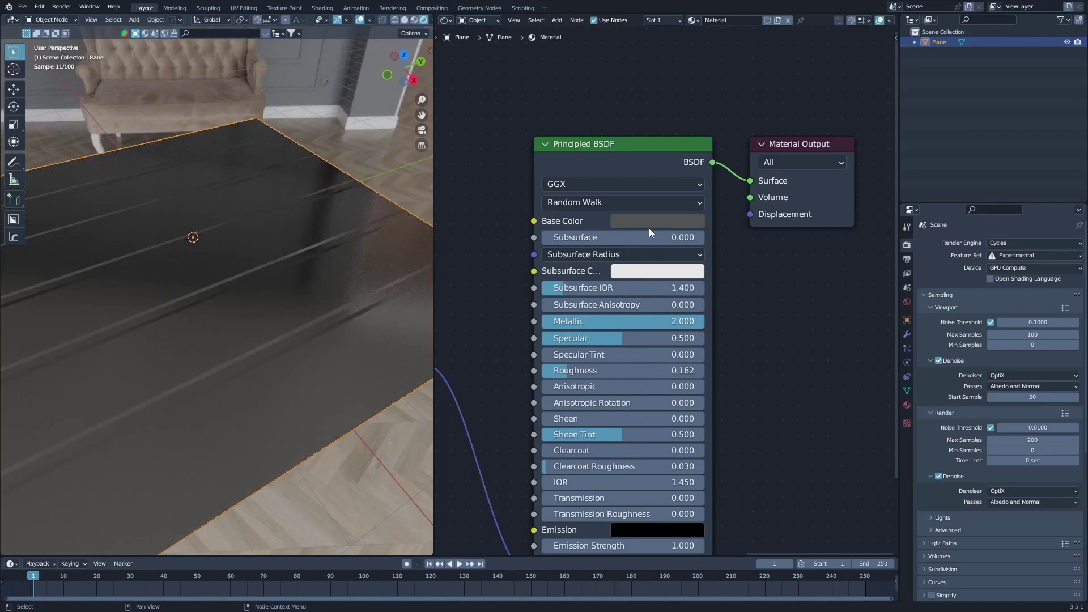
click(650, 220)
drag(740, 312, 740, 289)
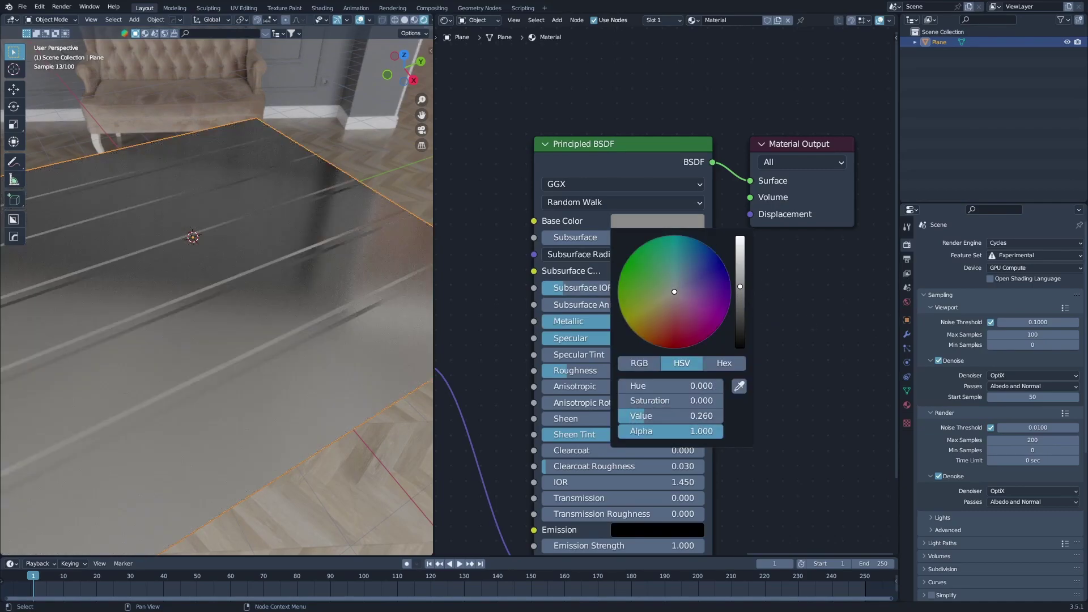
middle_drag(243, 269, 265, 278)
key(ctrl+alt+space)
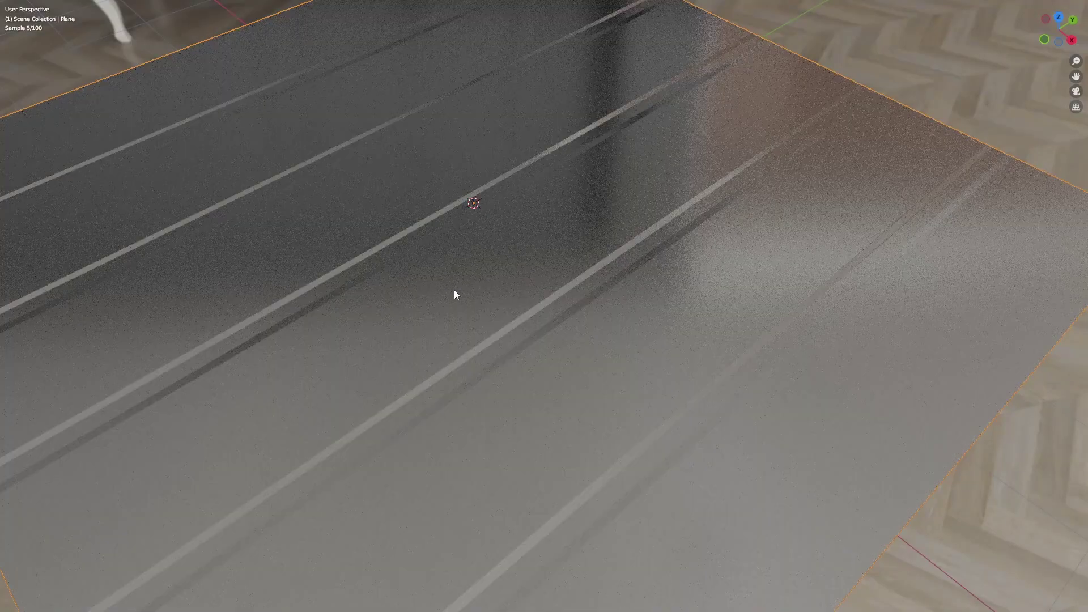
Orbit around the metal plane to check its room reflections, including a top-down view
middle_drag(743, 364, 625, 342)
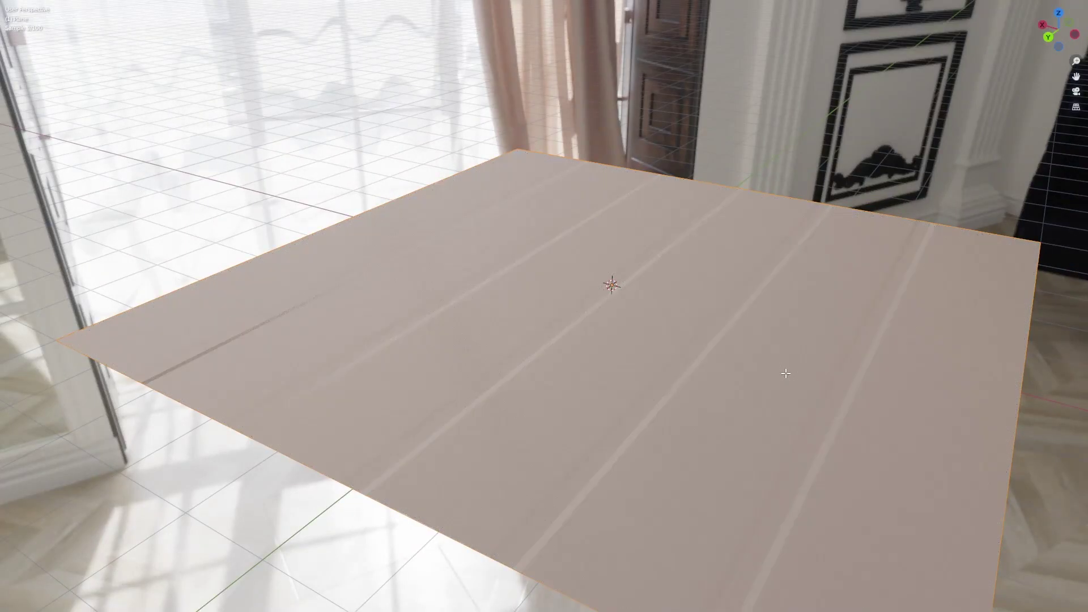
middle_drag(829, 394, 444, 363)
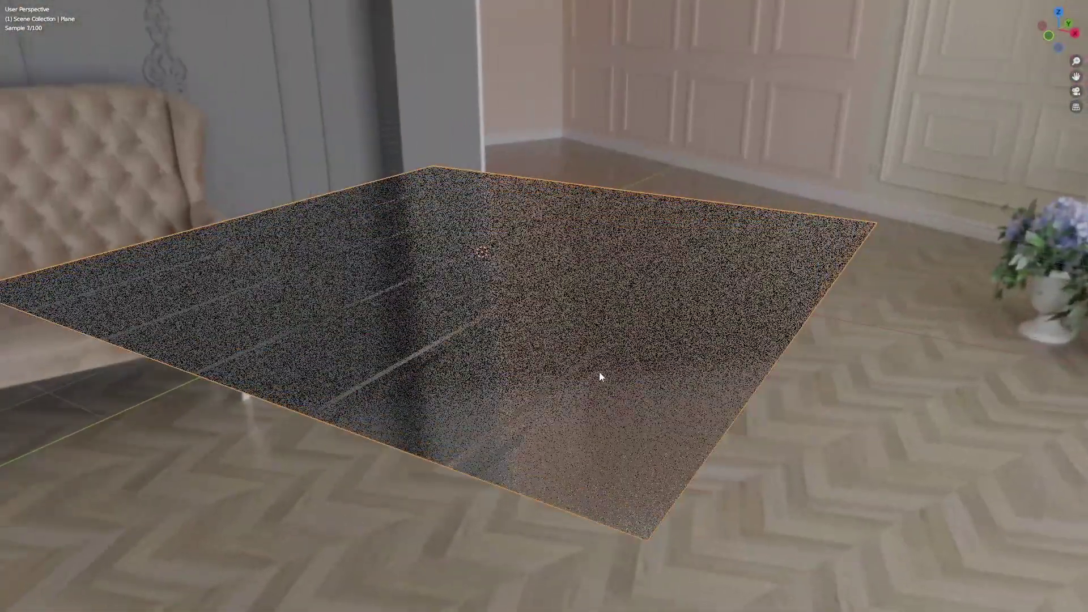
middle_drag(833, 443, 620, 366)
click(621, 366)
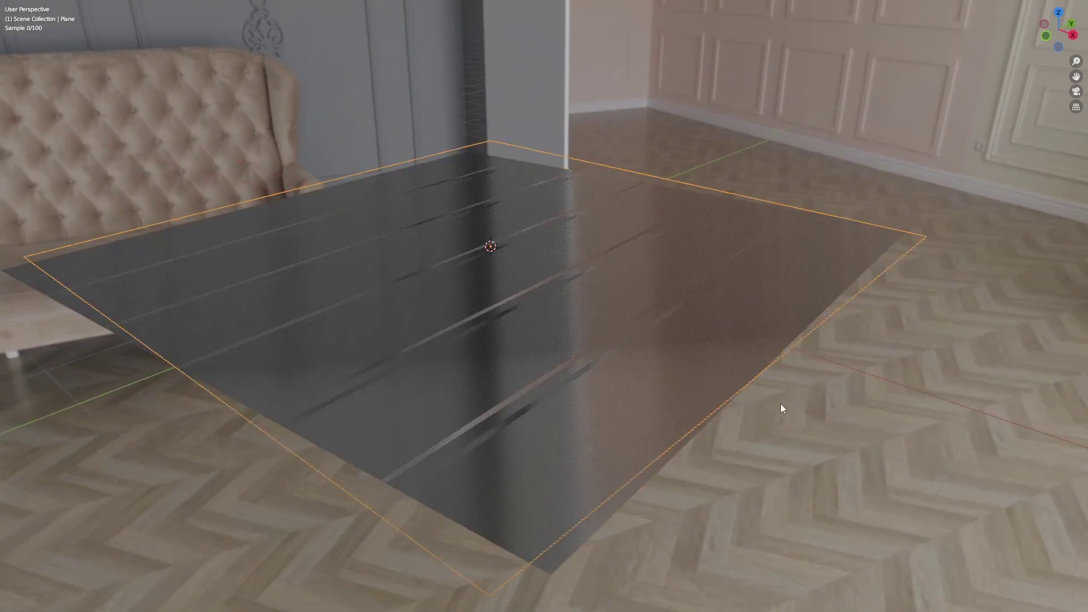
middle_drag(781, 402, 764, 409)
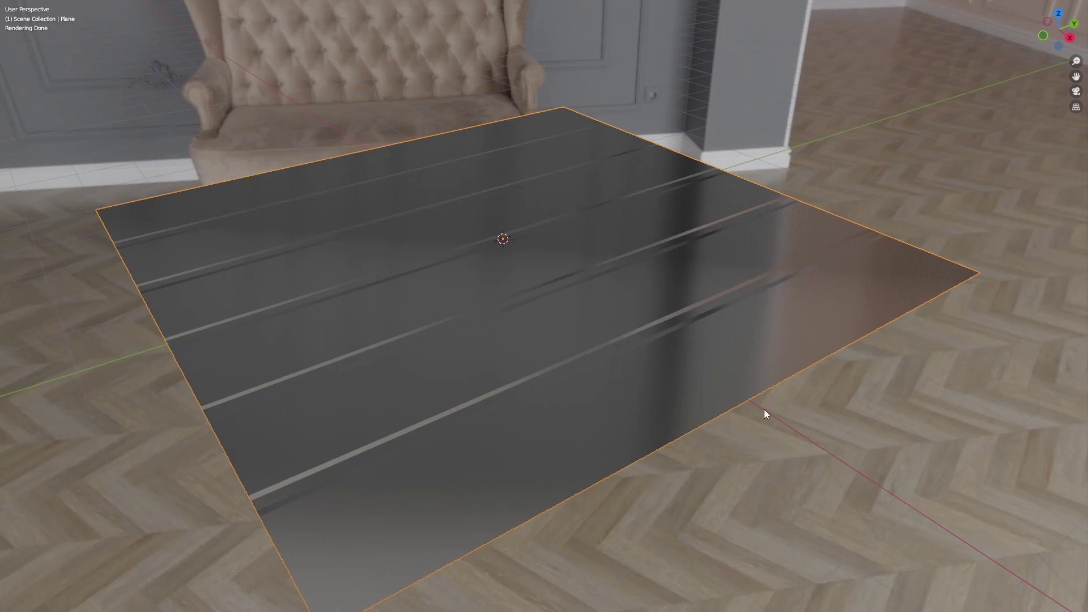
key(KP_7)
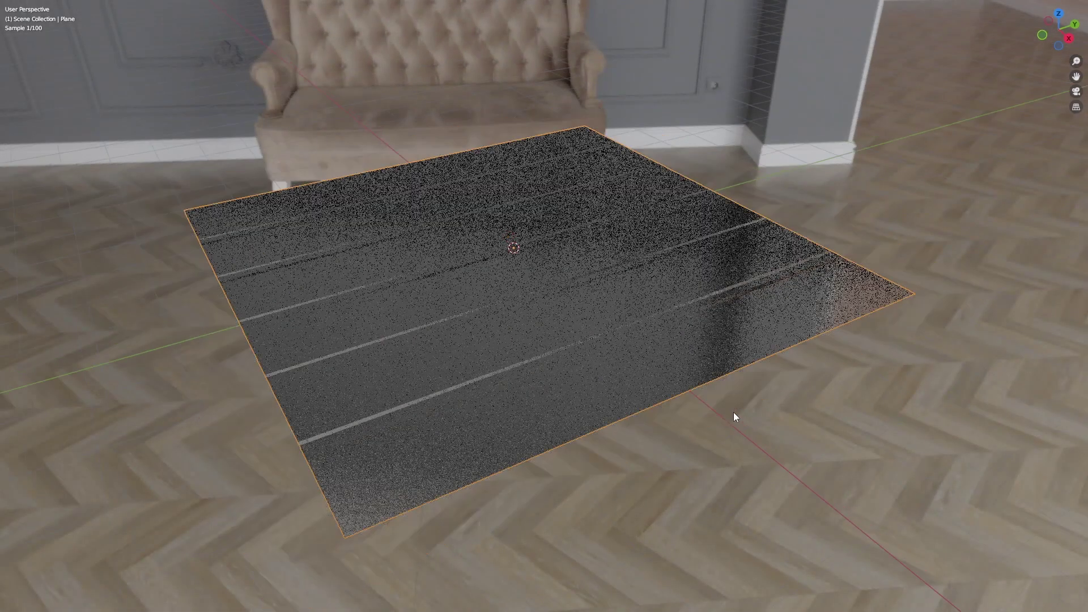
middle_drag(733, 412, 585, 359)
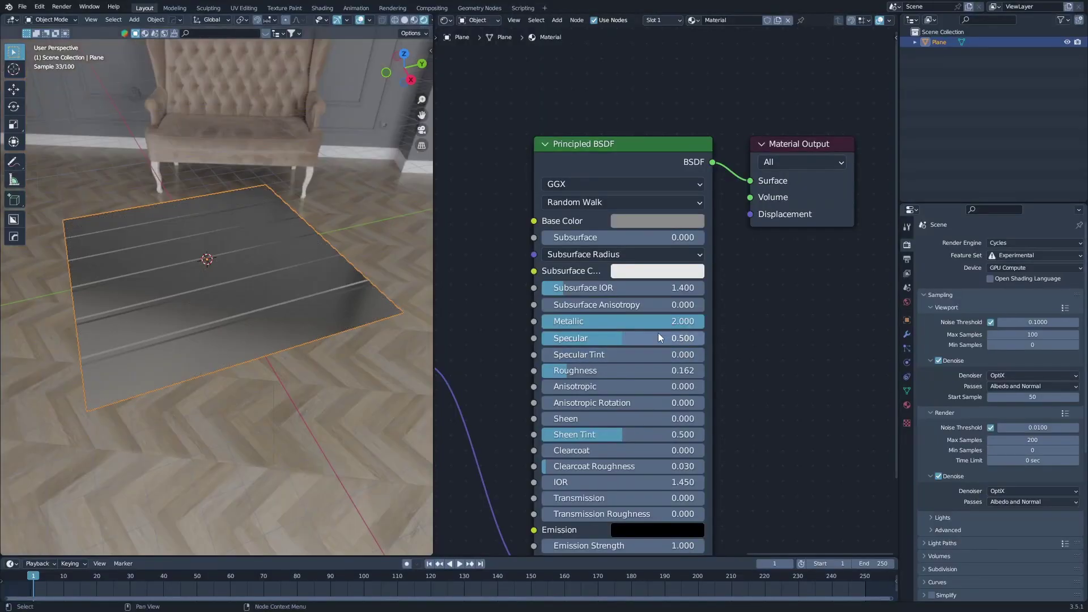
Set the Principled BSDF's Anisotropic value to 1.000
scroll(658, 333, down, 3)
click(634, 335)
text(1)
key(Return)
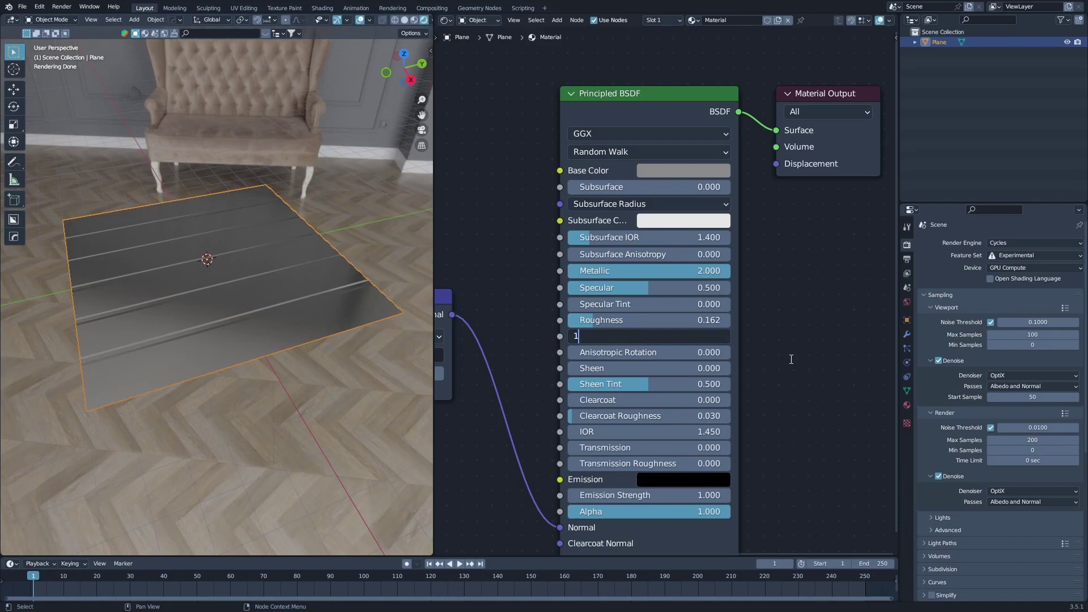
middle_drag(638, 358, 662, 354)
click(679, 336)
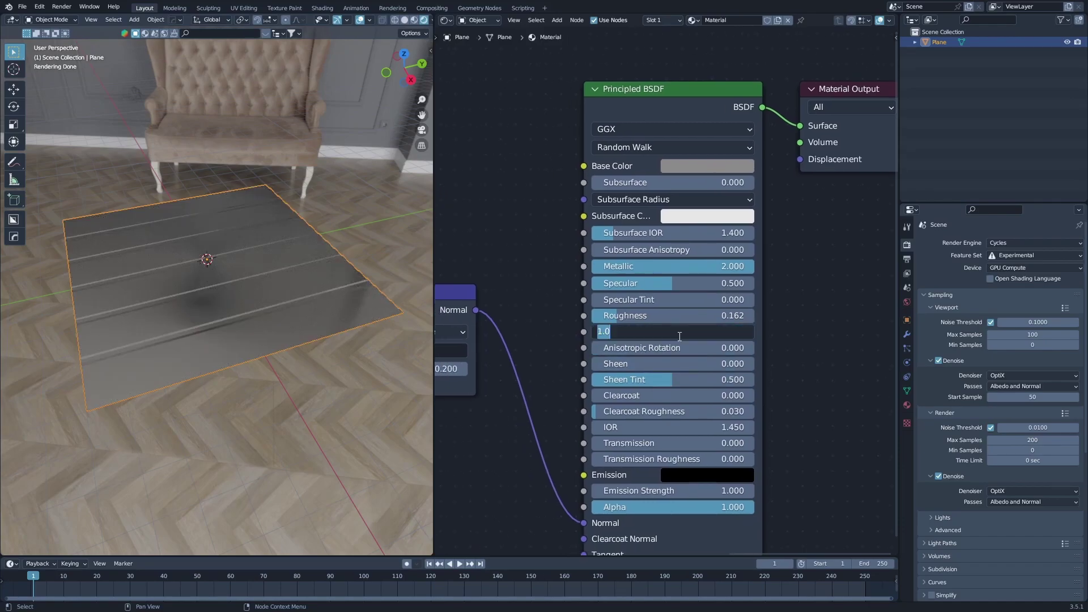
key(Return)
Set Anisotropic Rotation to 0.450 and check the brushed reflections
click(715, 342)
key(BackSpace)
text(0.45)
key(Return)
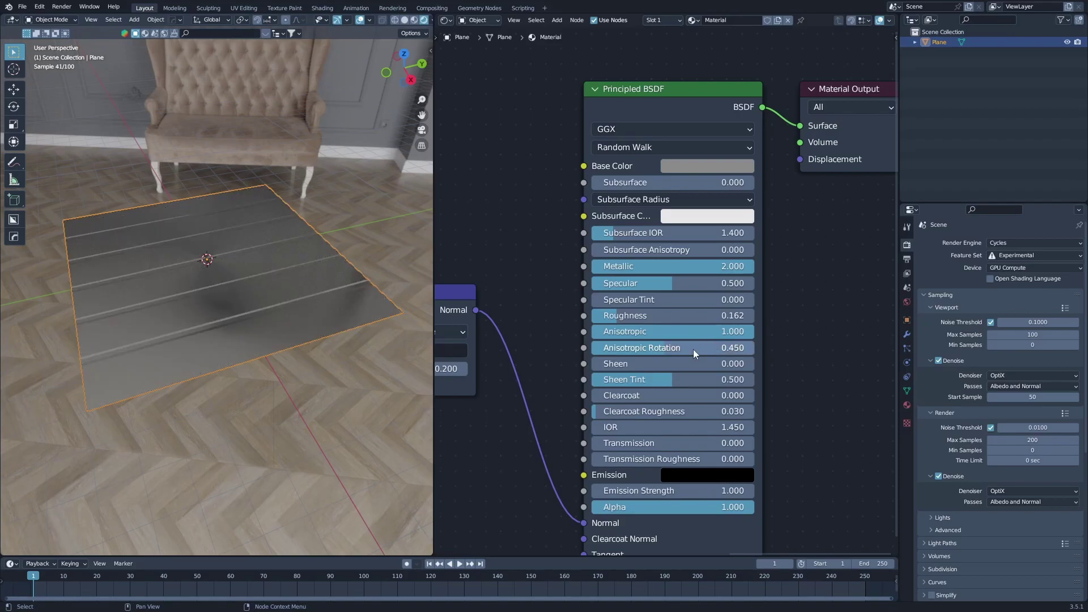
middle_drag(259, 329, 296, 306)
scroll(596, 291, down, 2)
middle_drag(596, 292, 711, 292)
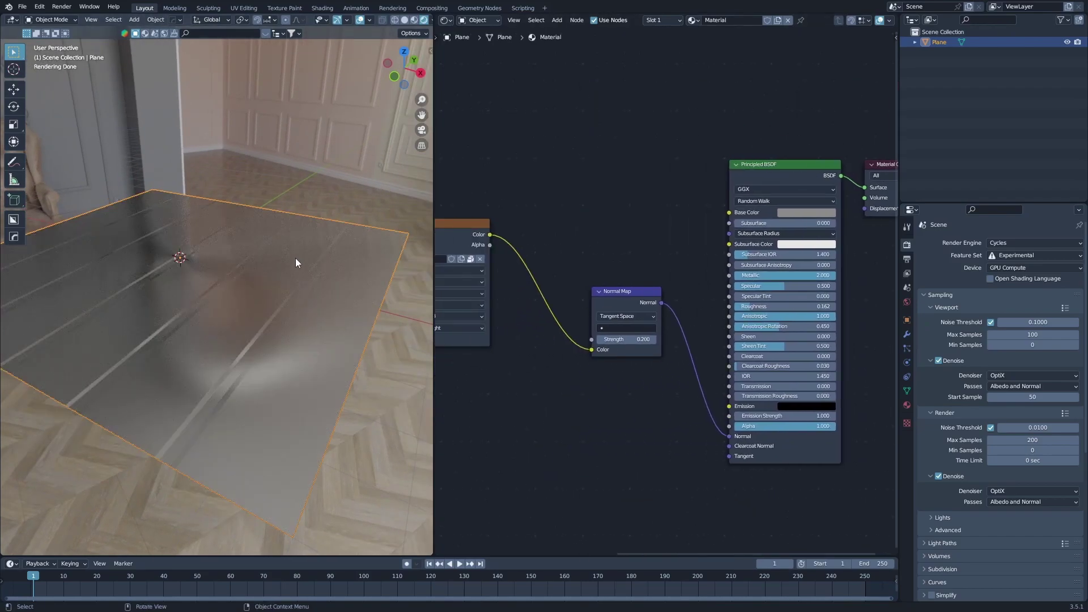
Delete the brushed-metal plane and switch the viewport to solid shading
scroll(299, 266, down, 3)
middle_drag(299, 267, 292, 259)
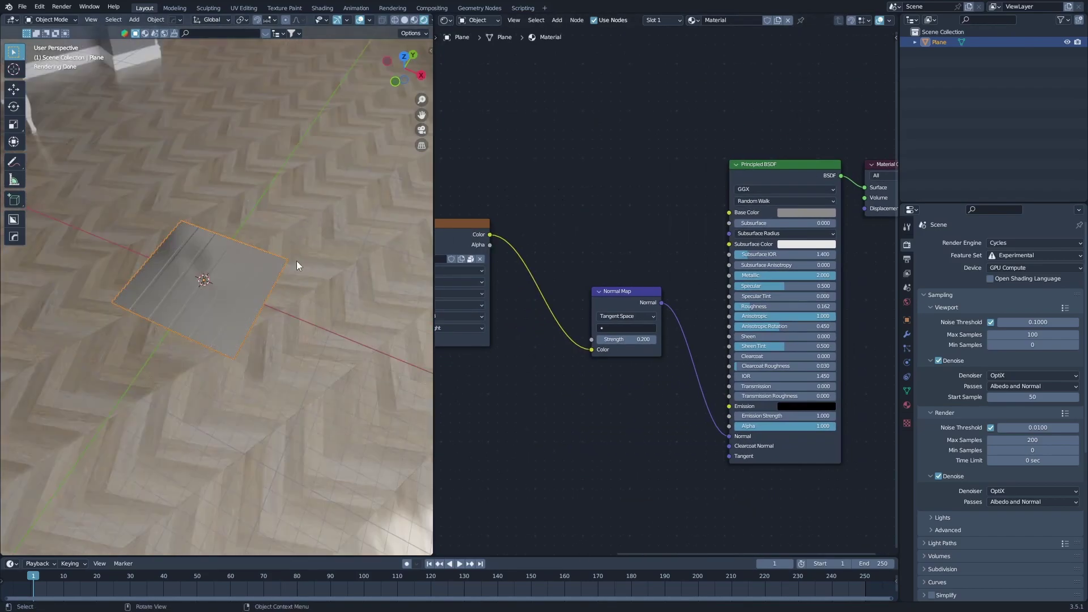
scroll(296, 197, up, 3)
key(x)
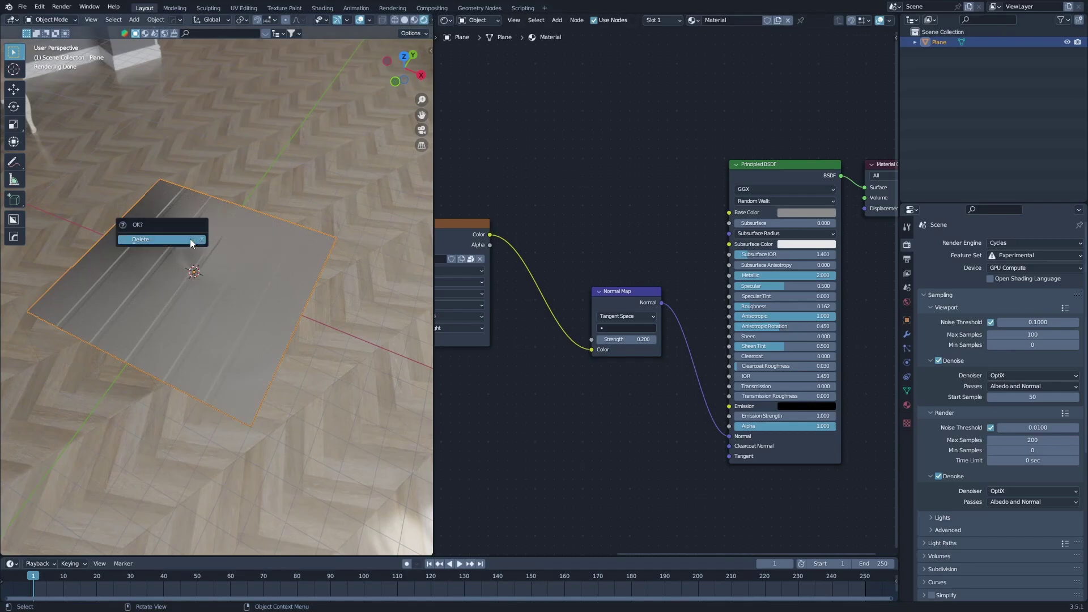
click(189, 239)
key(z)
click(299, 226)
Add a new mesh plane and view it from the top
key(shift+a)
mouse_move(298, 225)
click(338, 226)
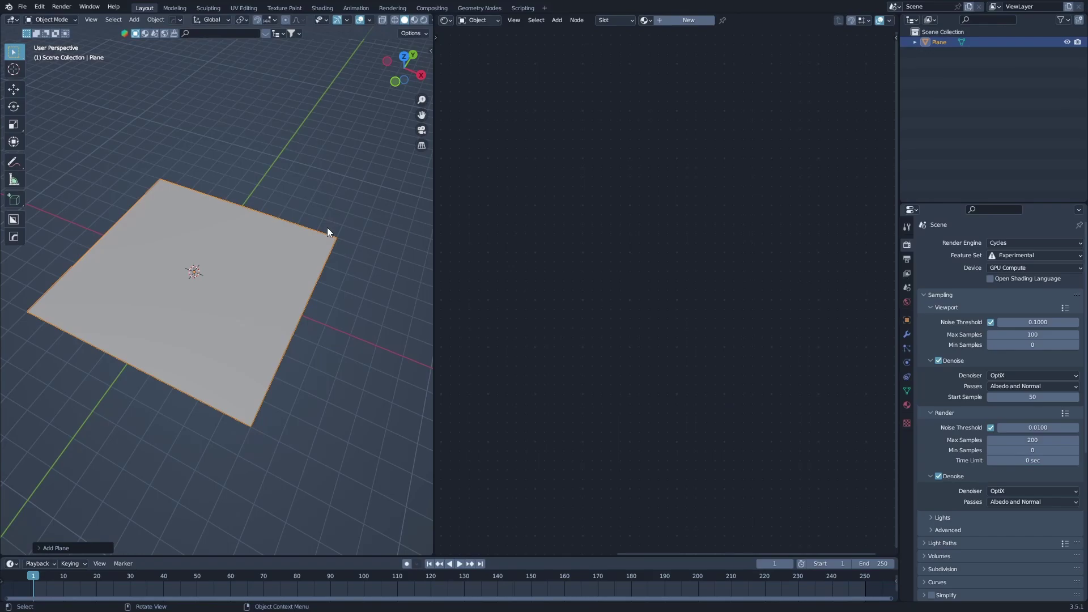
key(KP_7)
Enlarge the 3D view and add four evenly spaced vertical loop cuts to the plane
key(Tab)
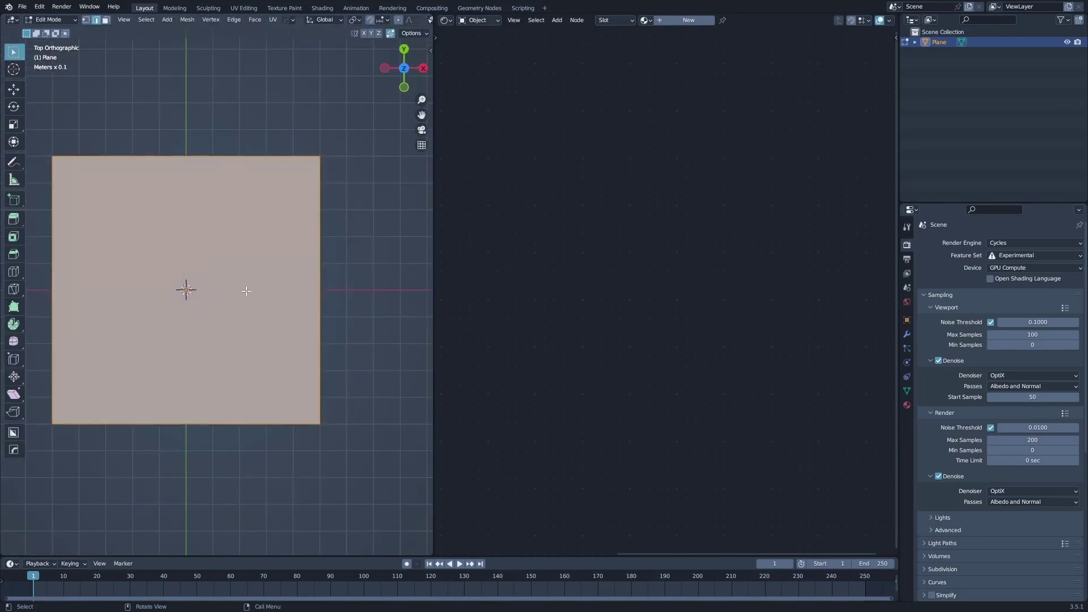
drag(430, 13, 510, 14)
scroll(397, 289, up, 3)
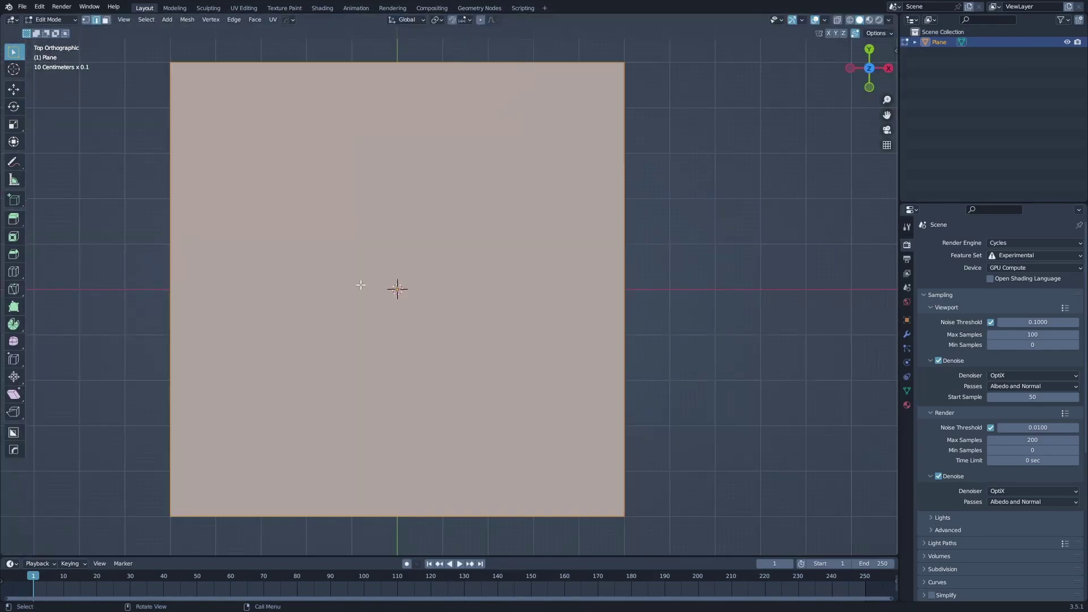
shift+middle_drag(449, 345, 515, 304)
key(ctrl+r)
scroll(429, 469, up, 3)
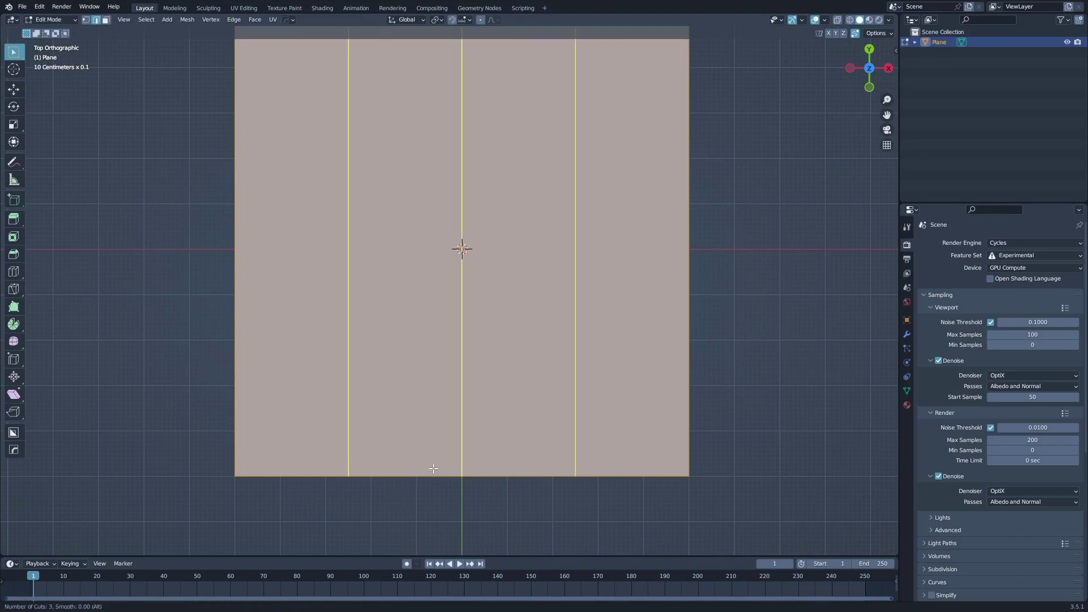
click(430, 469)
right_click(429, 468)
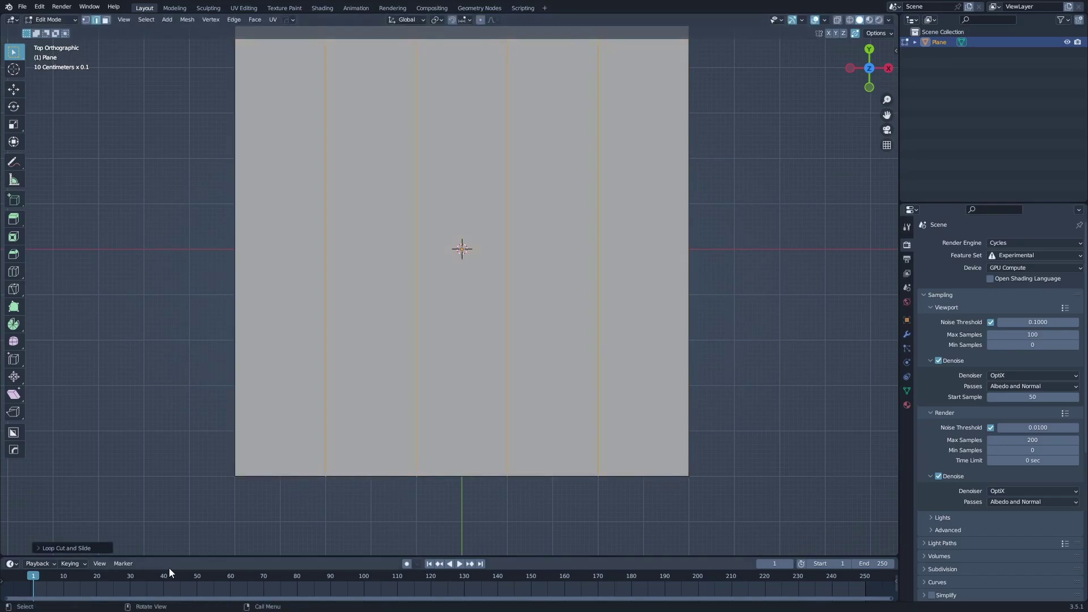
click(64, 547)
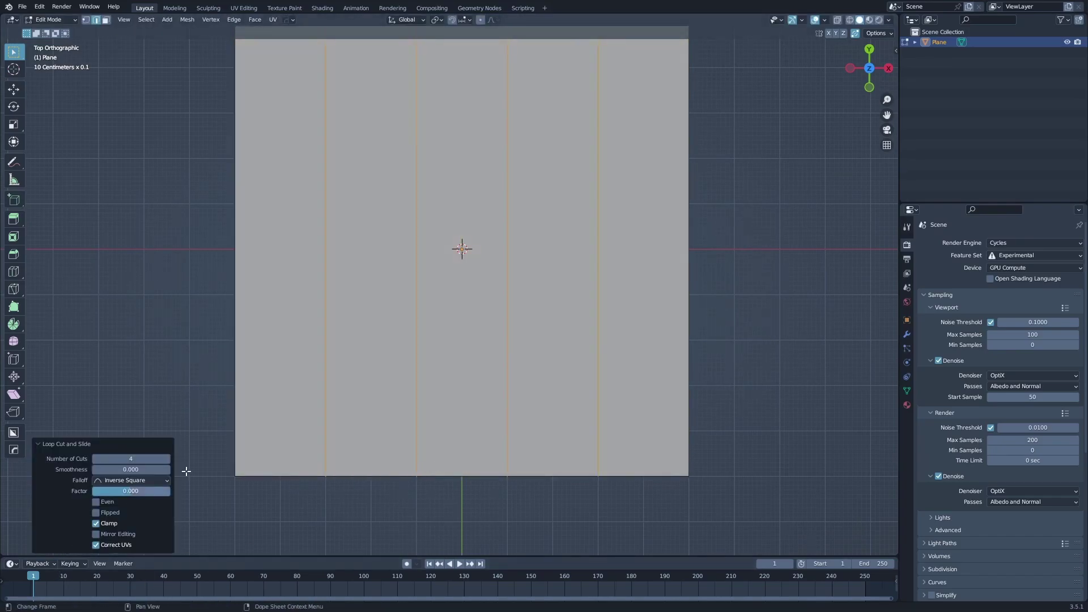
click(62, 444)
Add four evenly spaced horizontal loop cuts, making a 5×5 grid of faces
key(ctrl+r)
scroll(512, 293, up, 3)
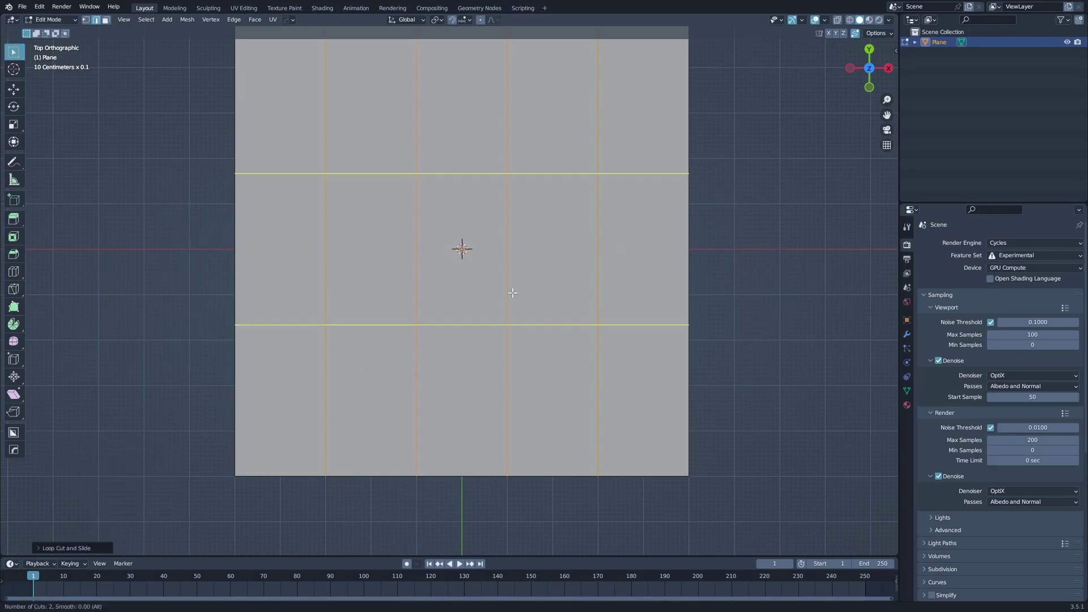
click(512, 293)
right_click(512, 293)
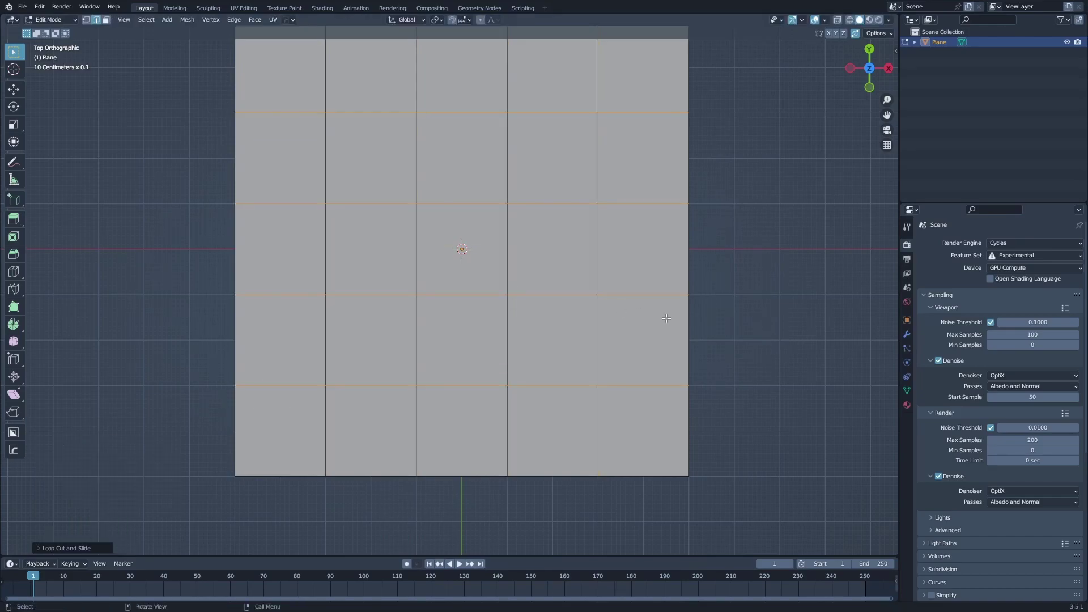
scroll(667, 318, down, 3)
In face mode, select every other face of the grid with Checker Deselect
key(3)
click(341, 165)
click(99, 45)
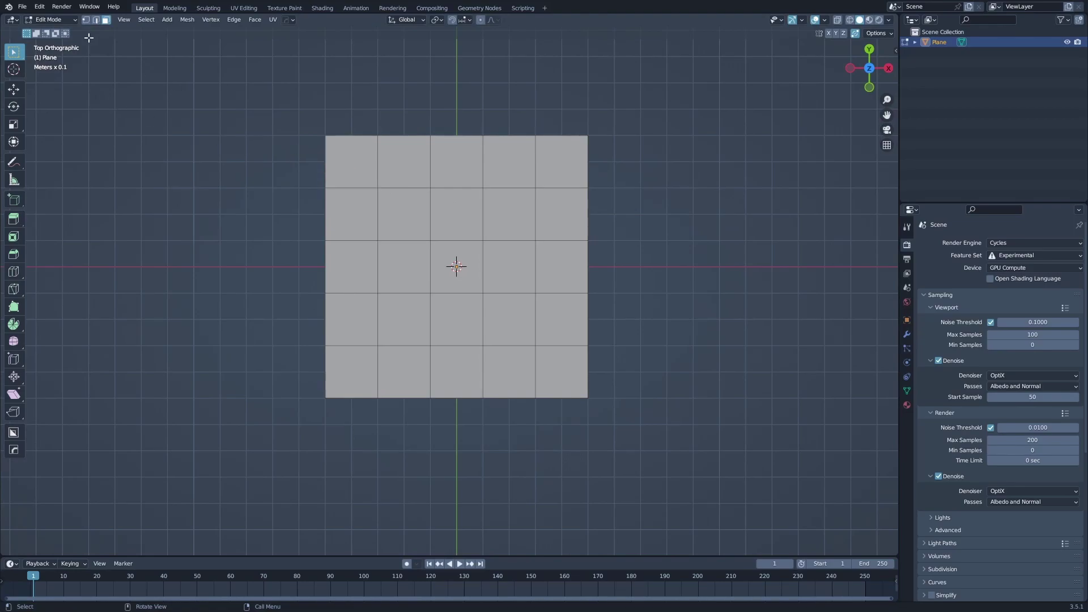
key(a)
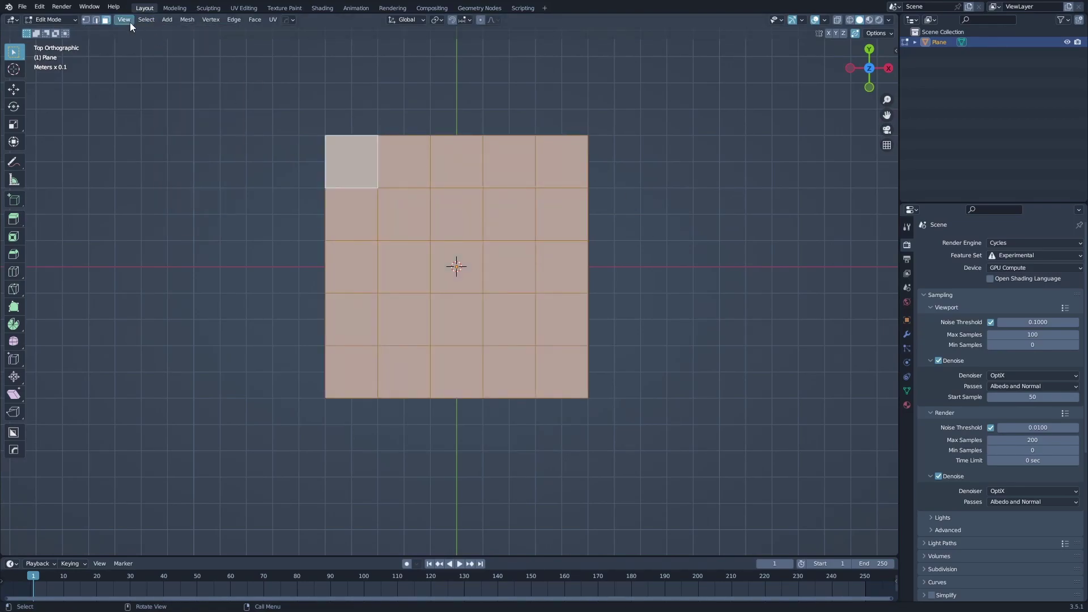
click(146, 19)
click(196, 110)
scroll(579, 244, up, 2)
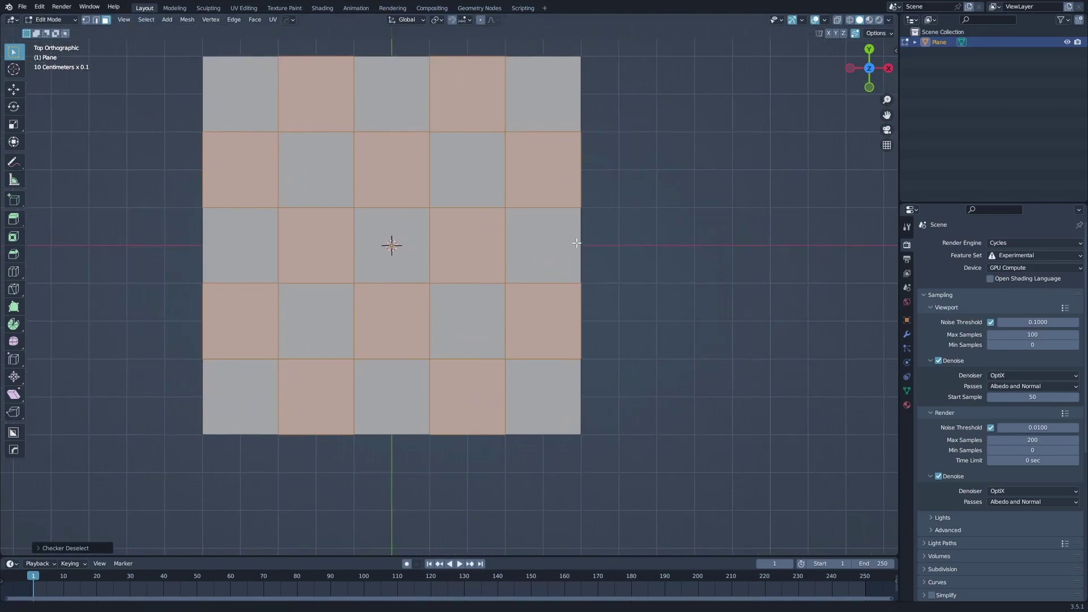
Set the pivot to Individual Origins and inset each checker face separately
click(438, 19)
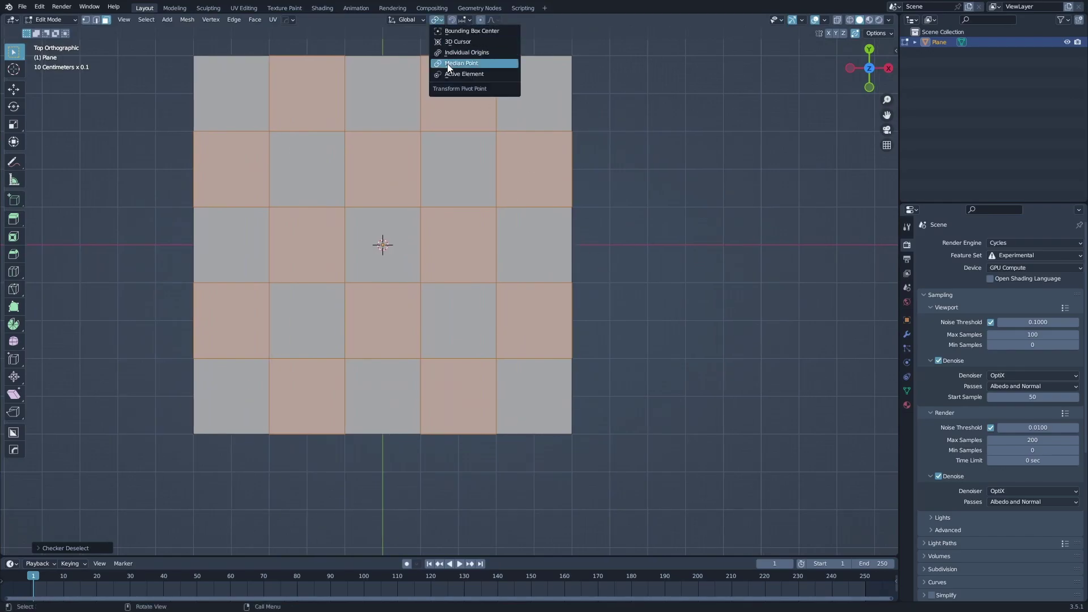
click(467, 52)
scroll(629, 258, up, 1)
key(i)
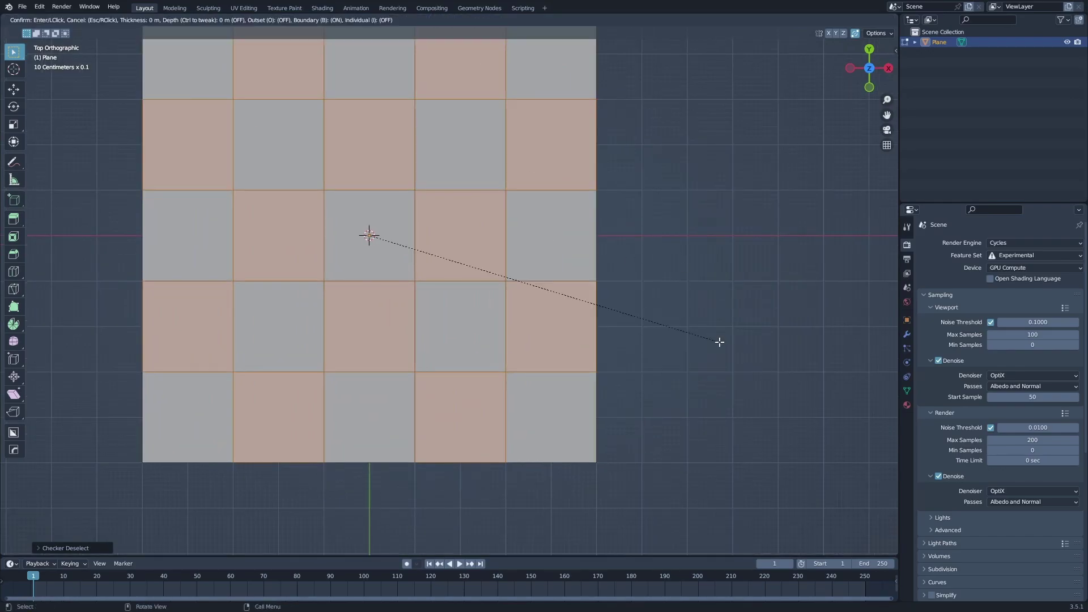
click(657, 351)
Raise the inset faces along Z, then return to Object Mode in top orthographic view
middle_drag(658, 355, 634, 332)
key(g)
key(z)
click(632, 292)
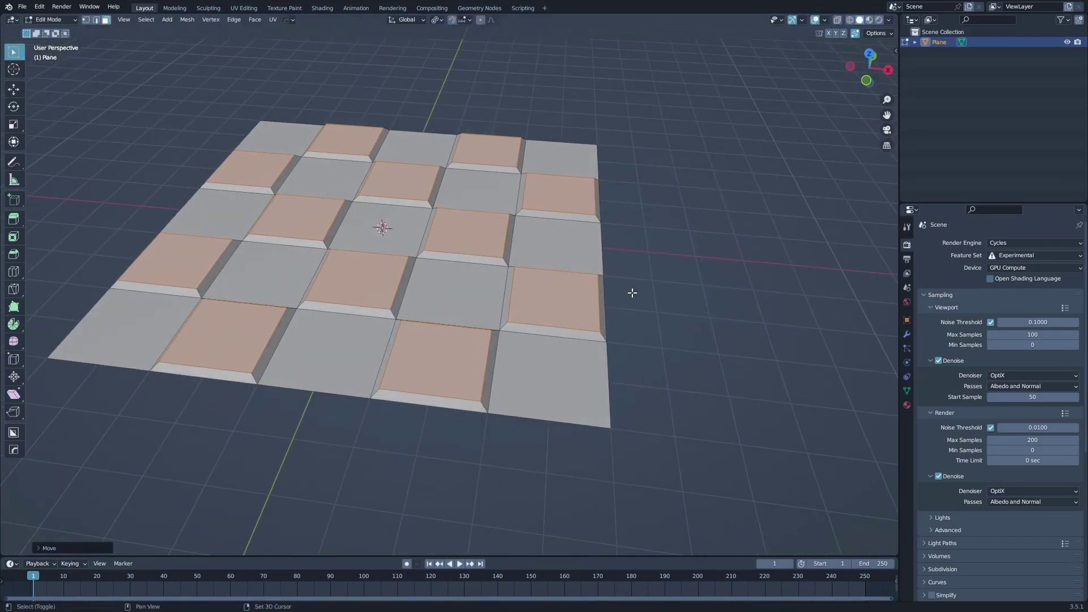
key(Tab)
key(KP_7)
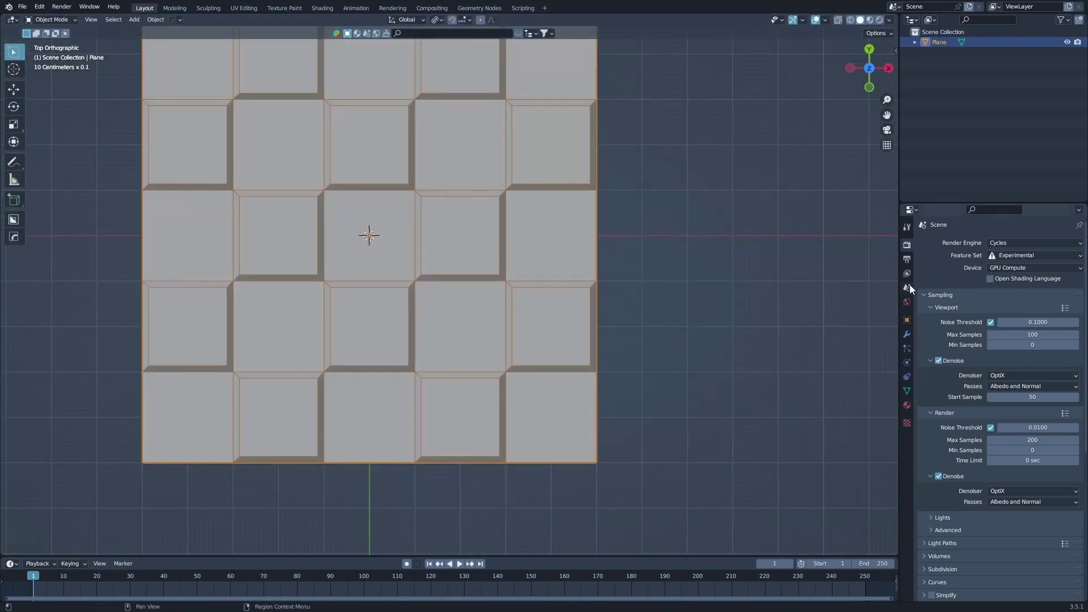
Add a camera and set its lens type to Orthographic
key(shift+a)
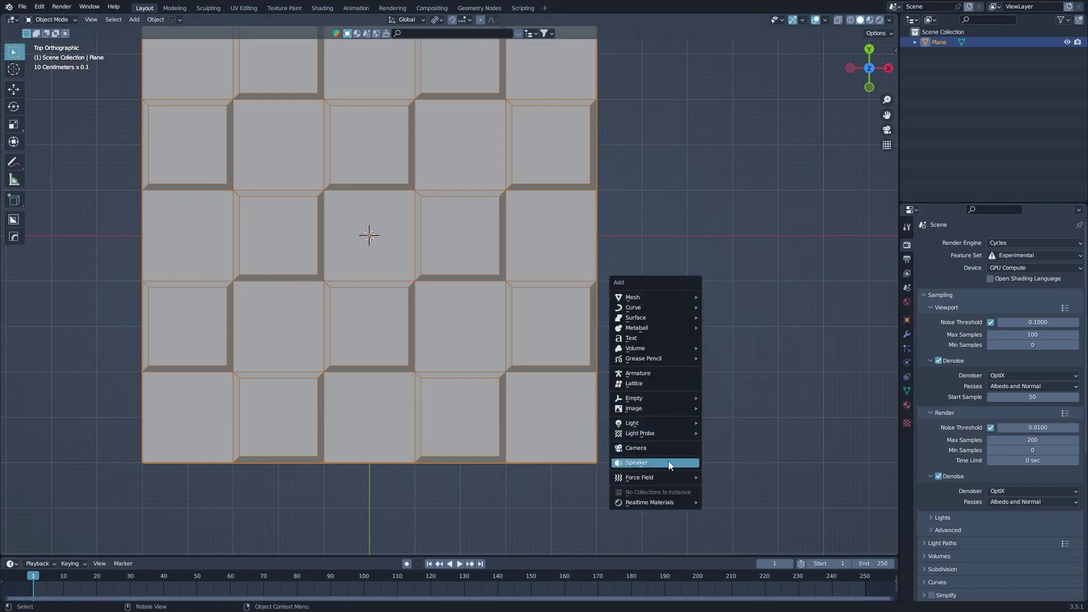
click(678, 448)
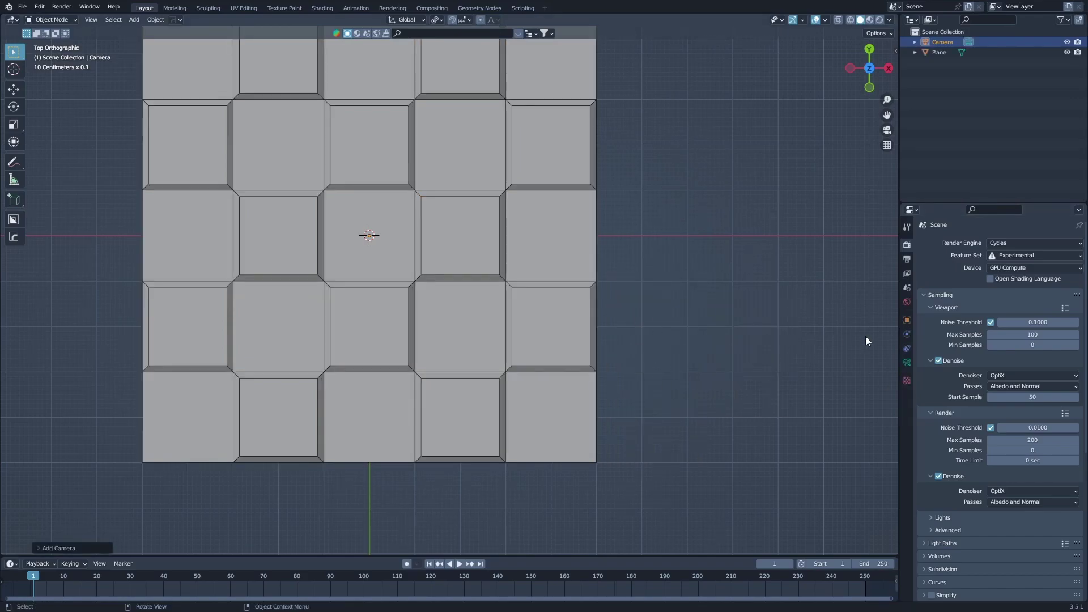
click(907, 362)
click(1042, 274)
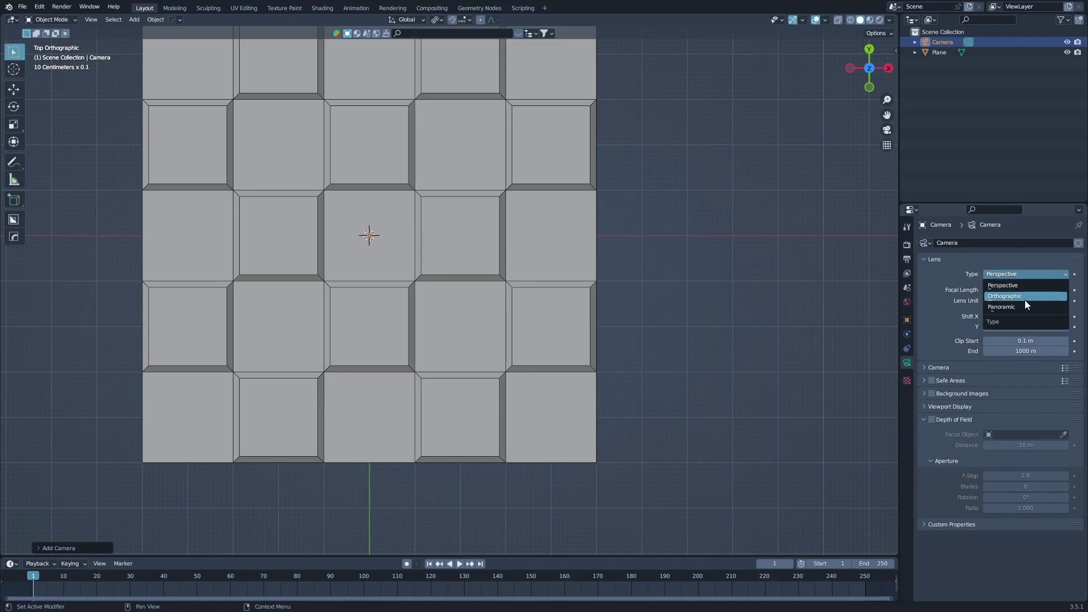
click(1026, 297)
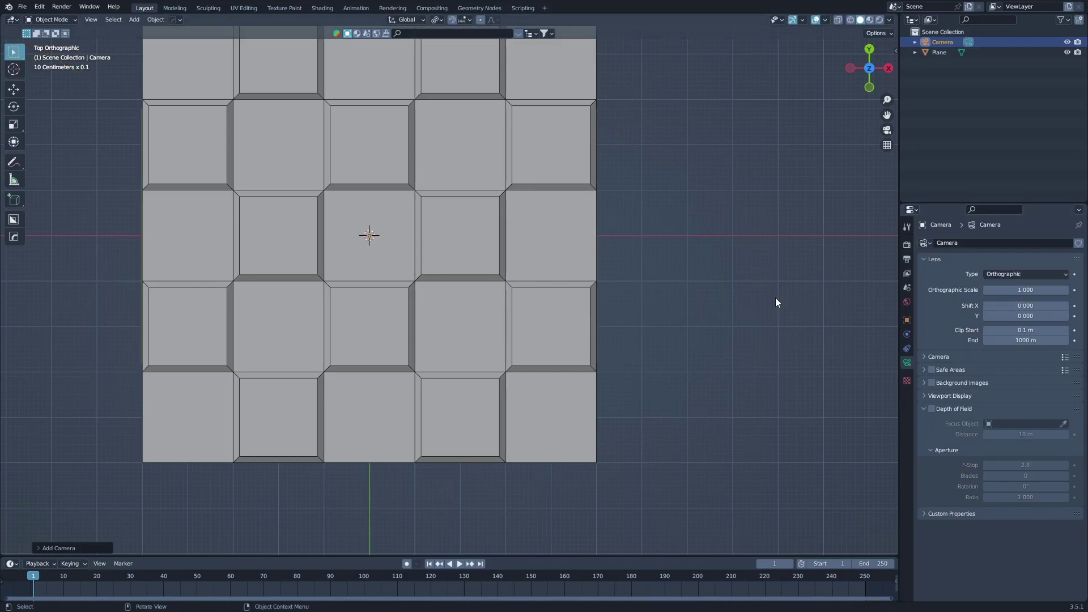
Set the render resolution to 1000 × 1000 px, look through the camera and reset its location
click(907, 259)
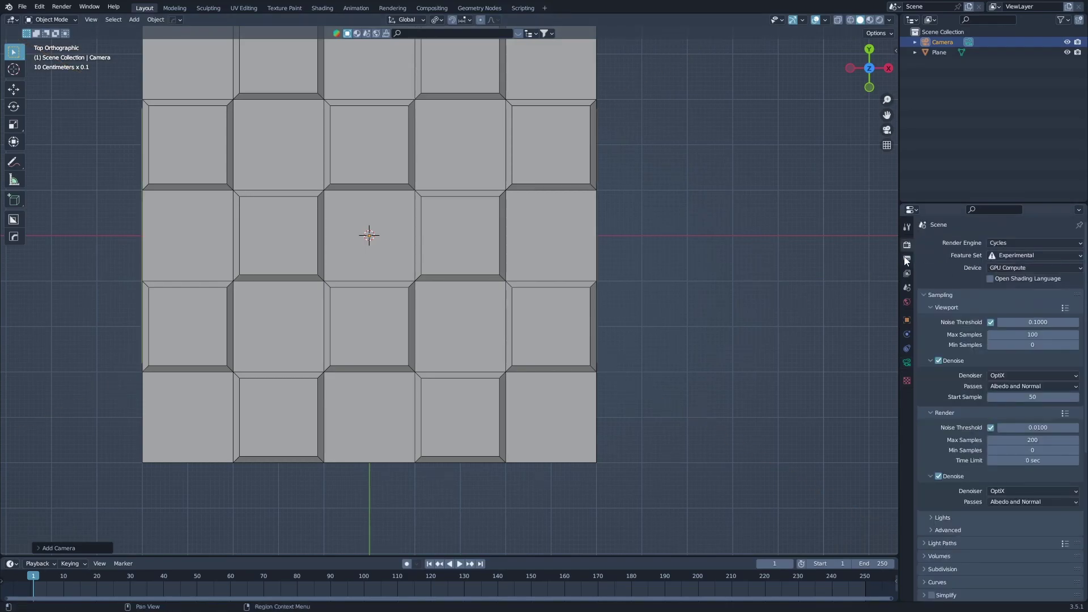
drag(1031, 256, 1047, 263)
text(100)
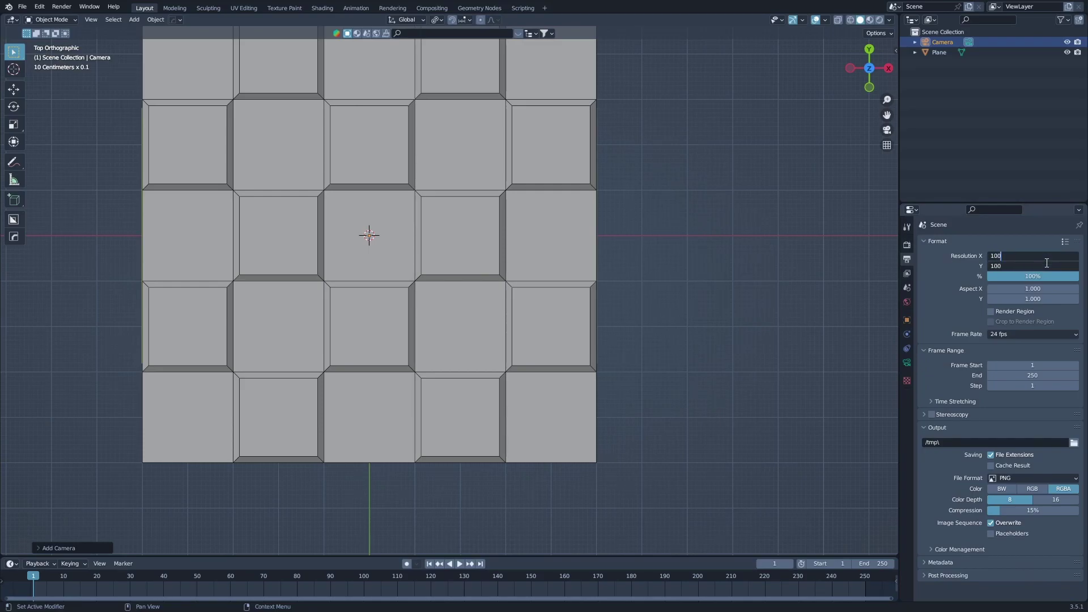
text(0)
key(Return)
key(KP_0)
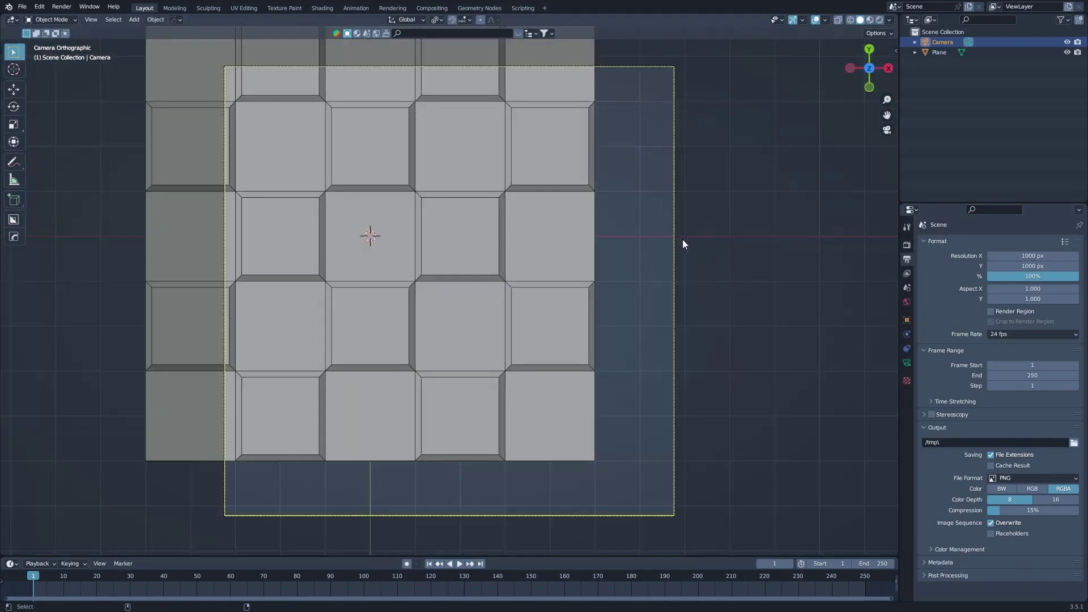
key(alt+g)
scroll(671, 291, down, 5)
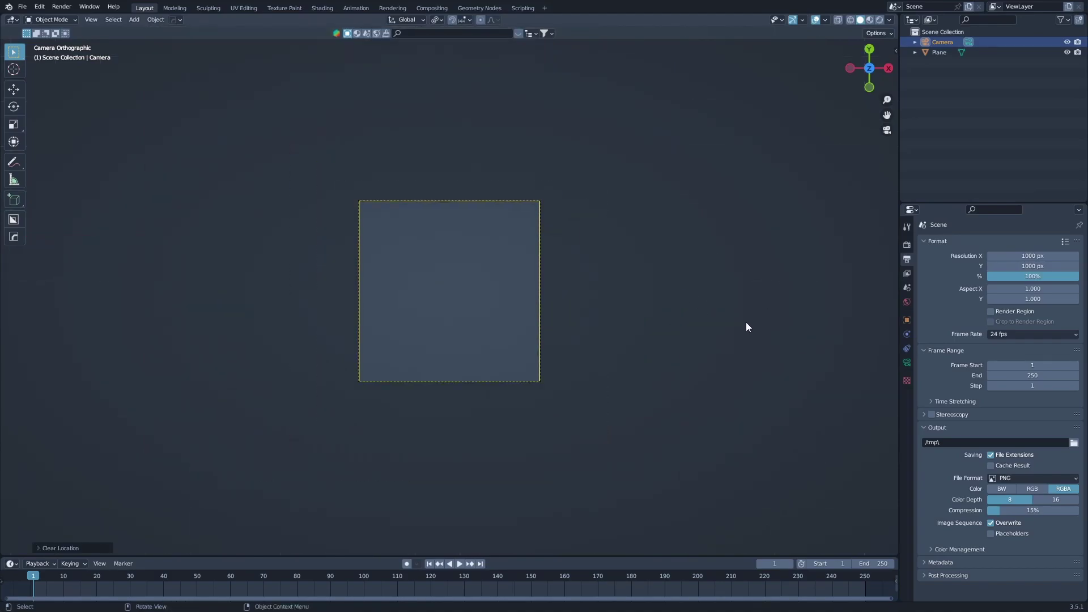
Lift the camera straight up along Z above the plane and check the view through it
key(g)
key(z)
key(Return)
scroll(702, 343, up, 8)
scroll(644, 305, down, 3)
middle_drag(651, 275, 555, 196)
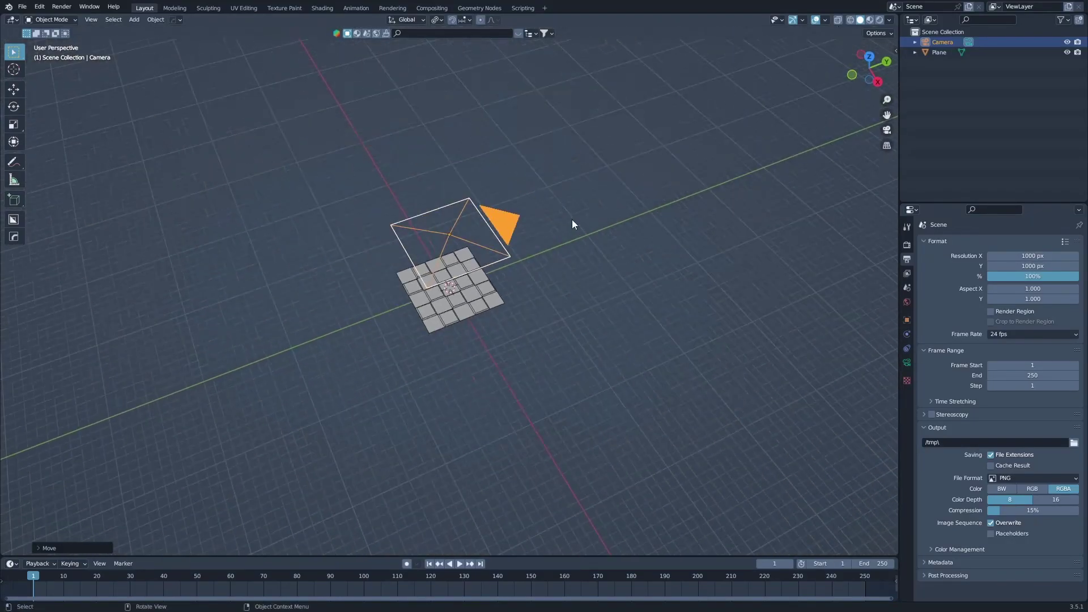
key(g)
key(z)
click(539, 57)
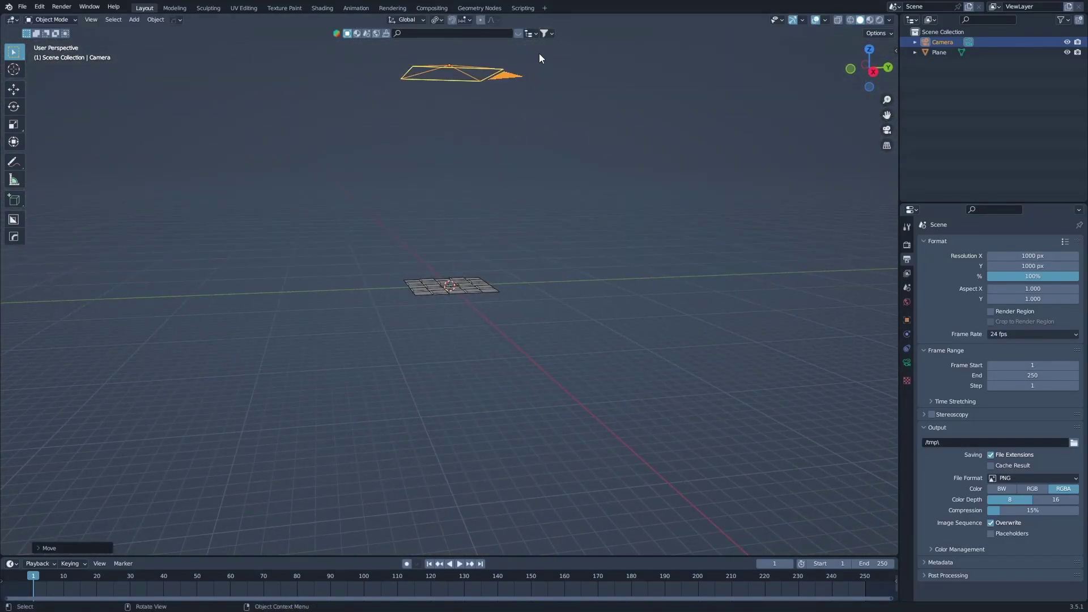
key(KP_0)
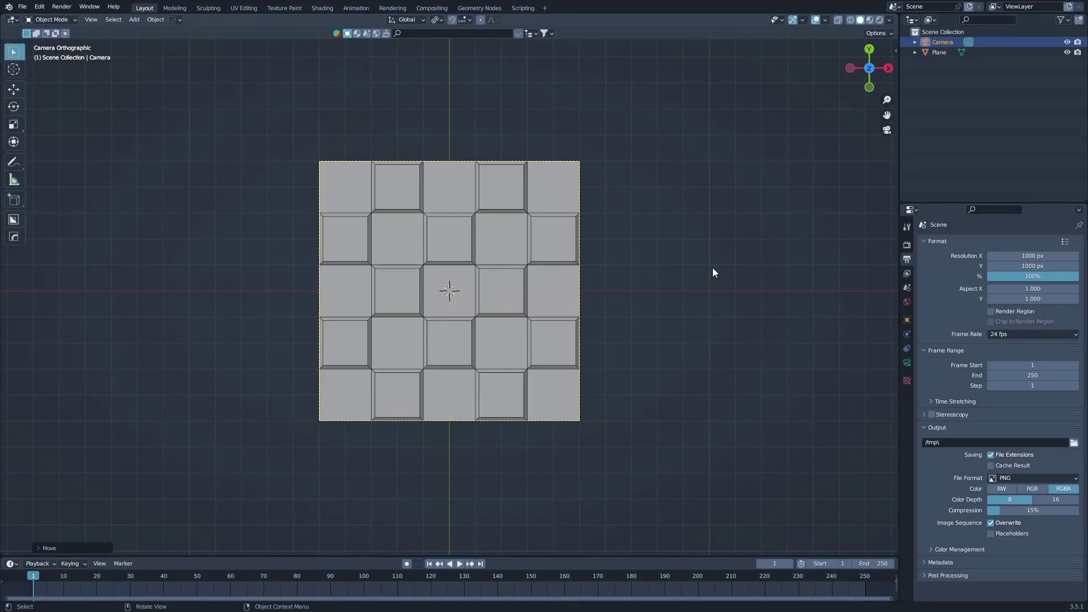
Select the tiled plane and pan around it to check how the camera frames it
scroll(606, 293, up, 3)
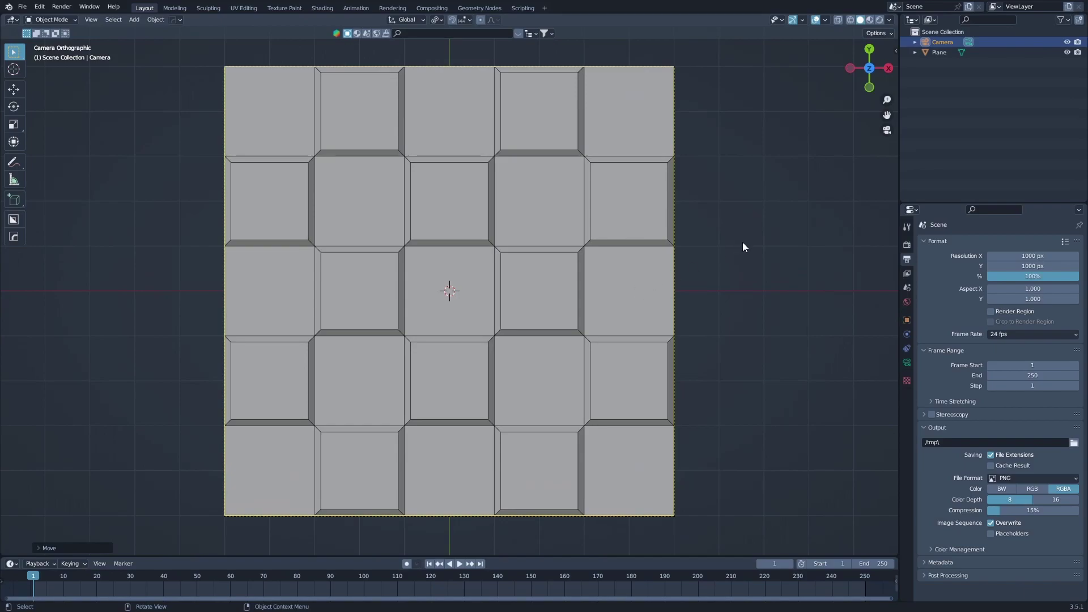
click(567, 203)
scroll(610, 159, up, 2)
scroll(609, 155, down, 3)
shift+scroll(321, 182, up, 1)
scroll(282, 162, up, 2)
shift+middle_drag(281, 162, 314, 189)
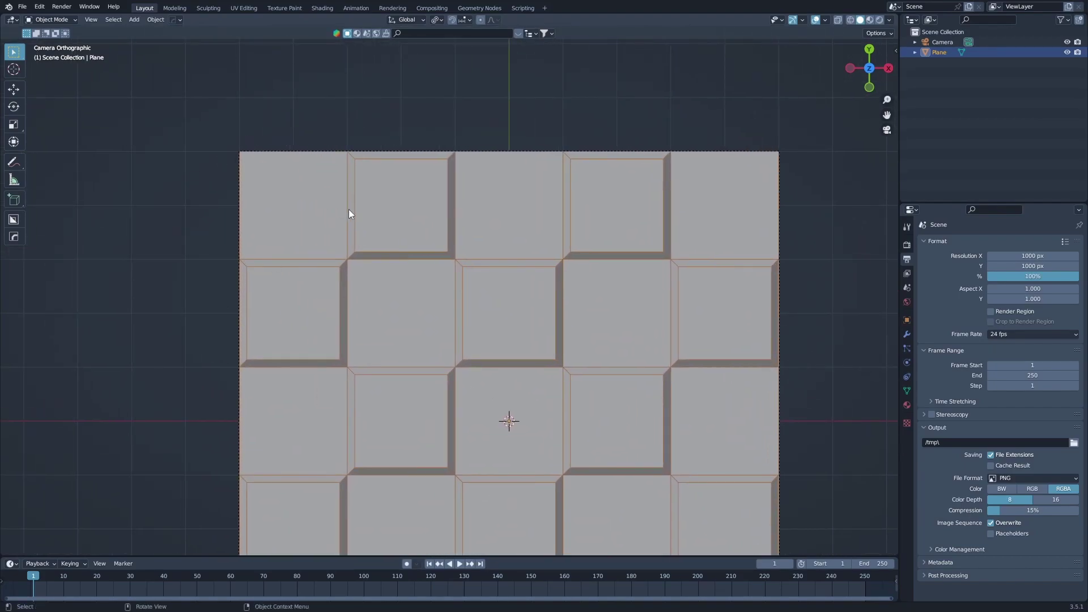
shift+middle_drag(667, 243, 393, 163)
scroll(416, 178, down, 2)
Return to top orthographic view and hide the camera
key(KP_0)
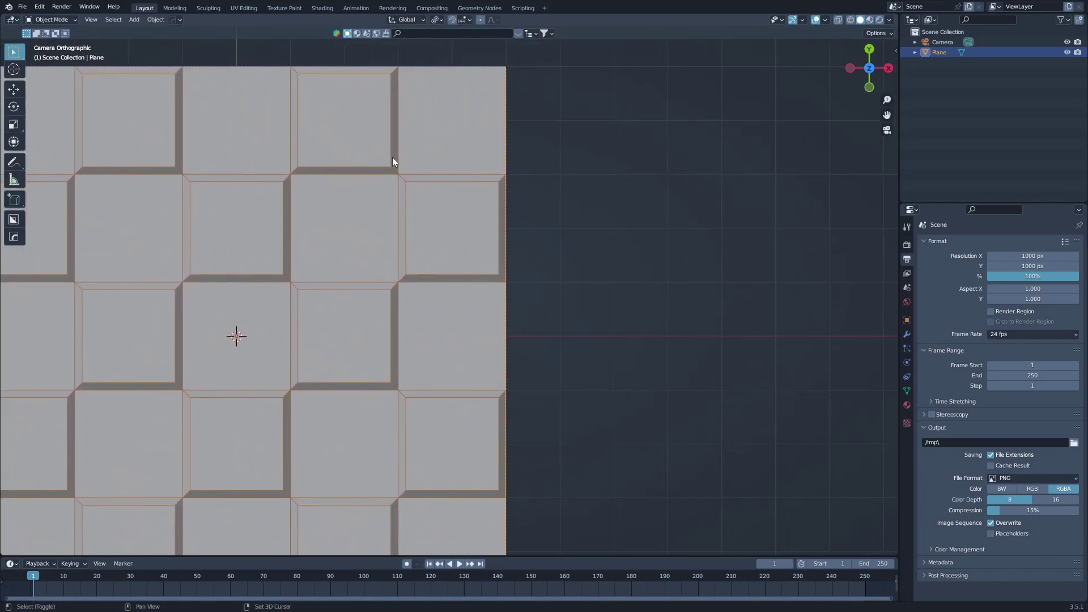
key(KP_7)
click(457, 221)
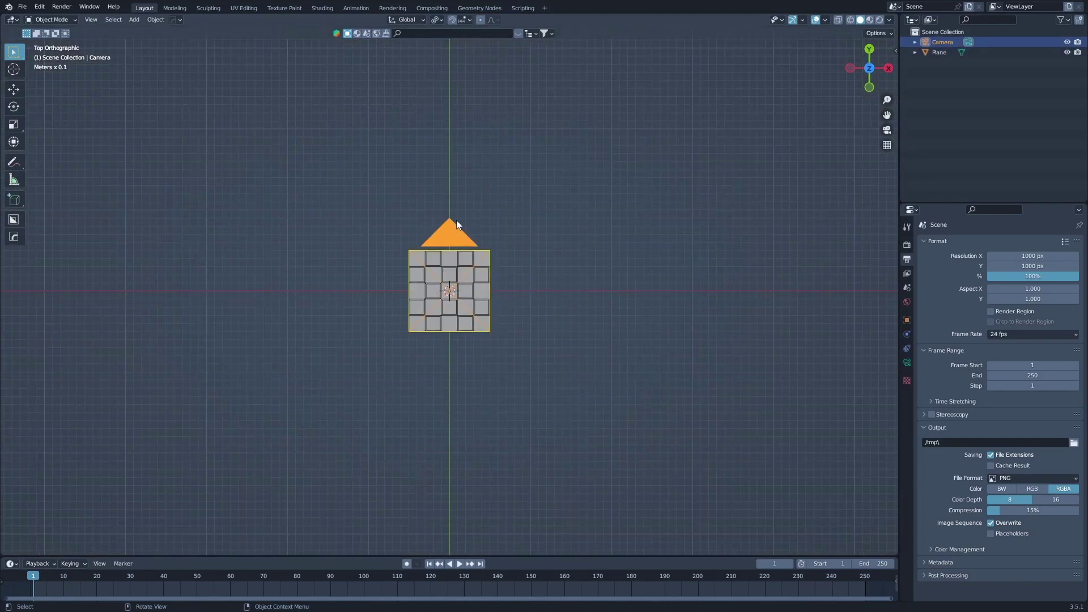
key(h)
scroll(507, 286, up, 5)
click(442, 269)
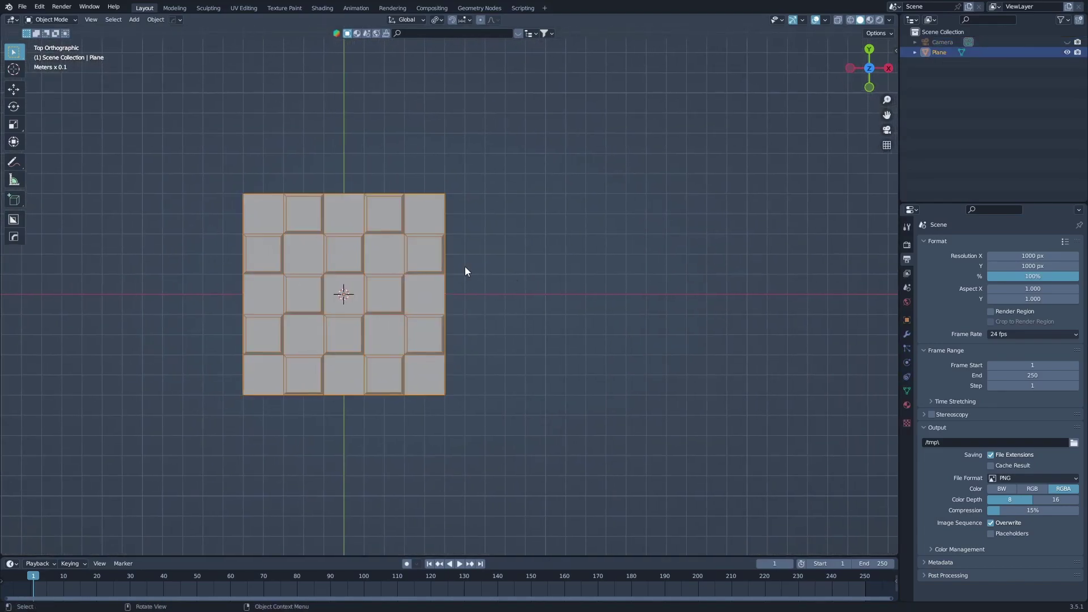
scroll(442, 270, up, 2)
key(shift+d)
right_click(510, 269)
key(g)
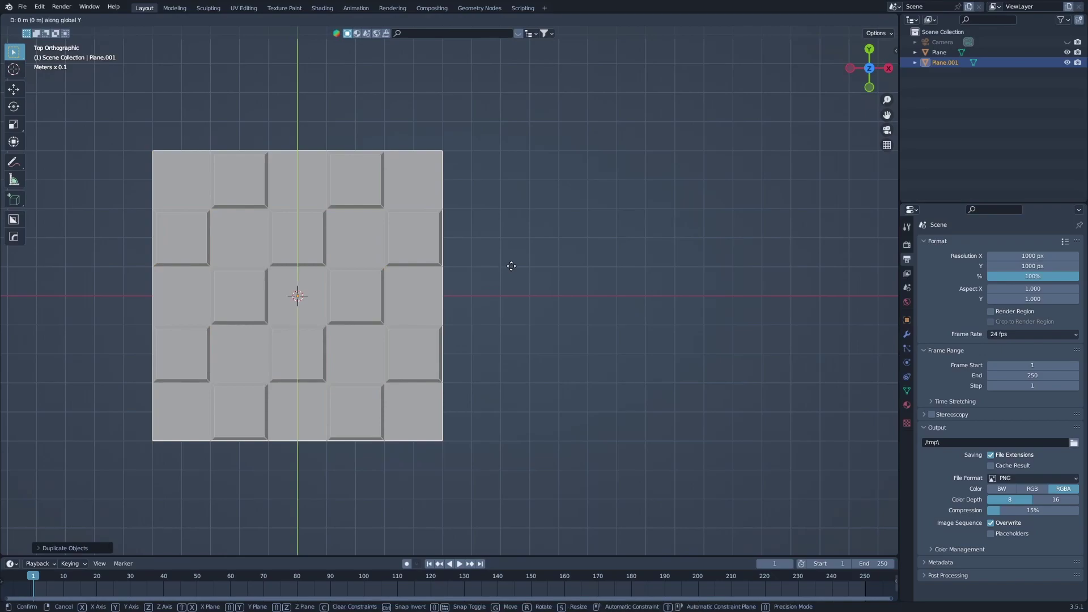
key(x)
key(1)
key(Return)
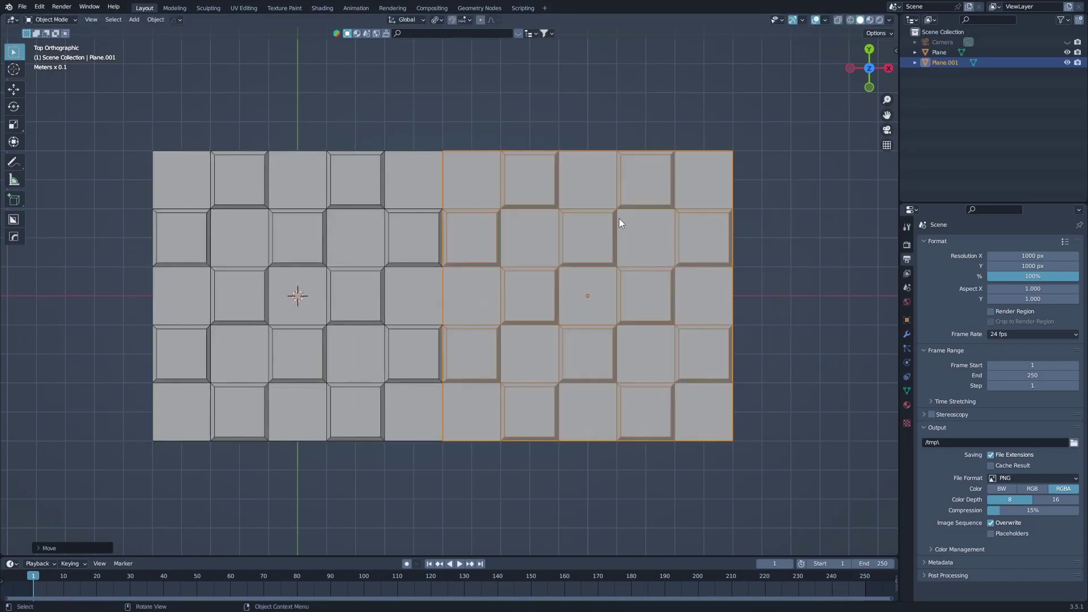
scroll(498, 93, up, 3)
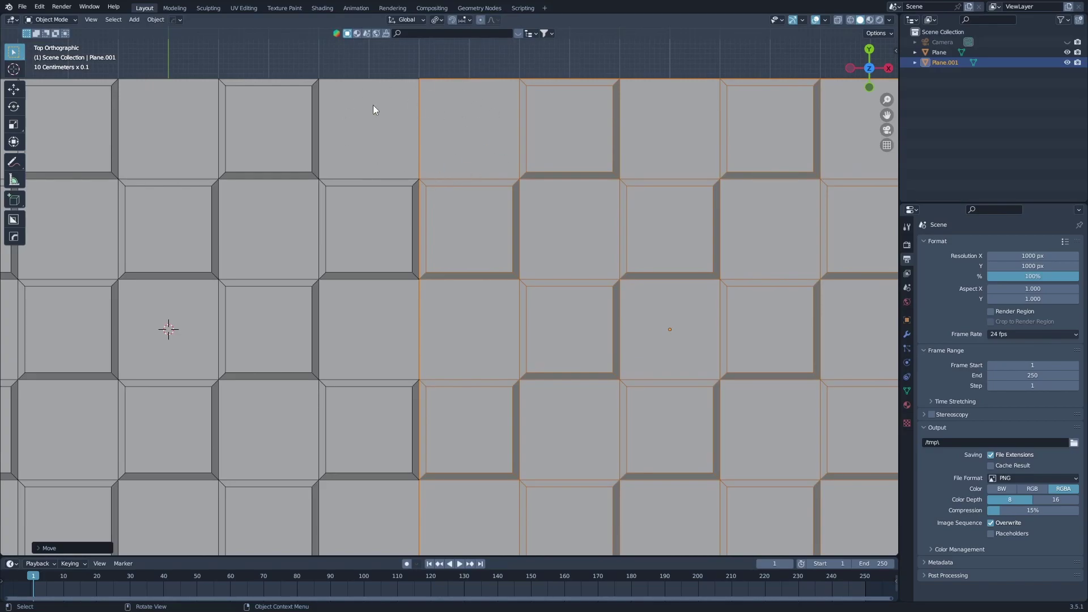
key(x)
click(525, 180)
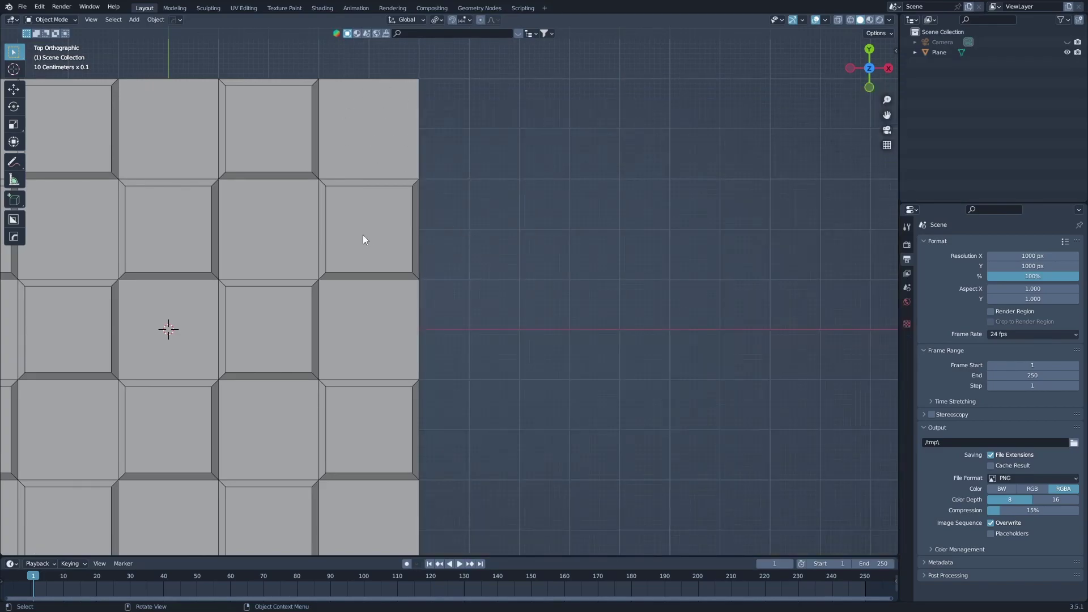
click(364, 237)
scroll(361, 229, down, 2)
Add a vertical loop cut near the right edge and a horizontal one across the top row
key(Tab)
key(ctrl+r)
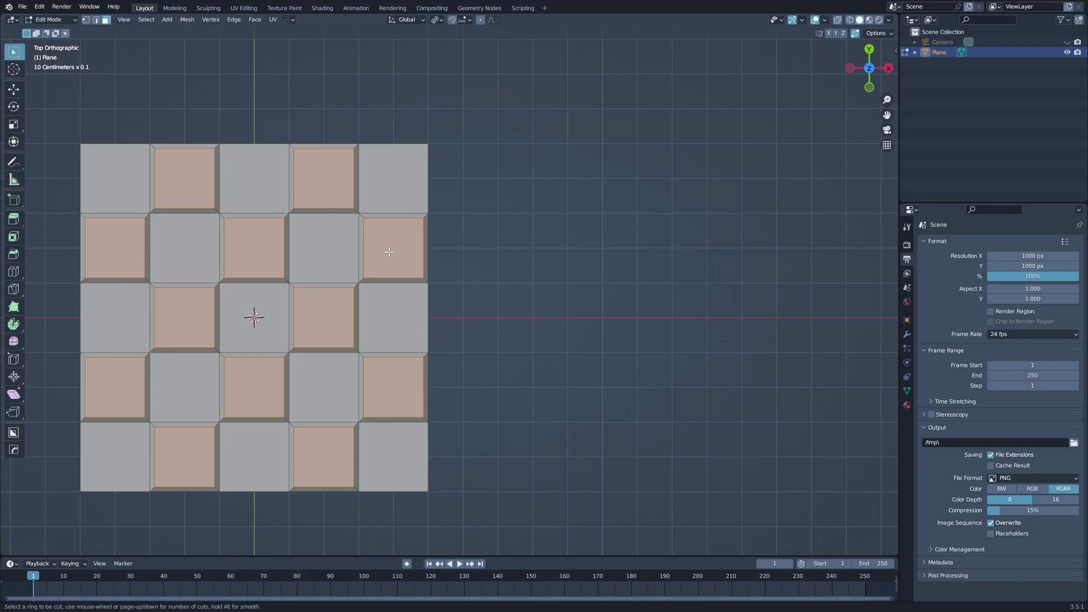
click(391, 214)
key(ctrl+r)
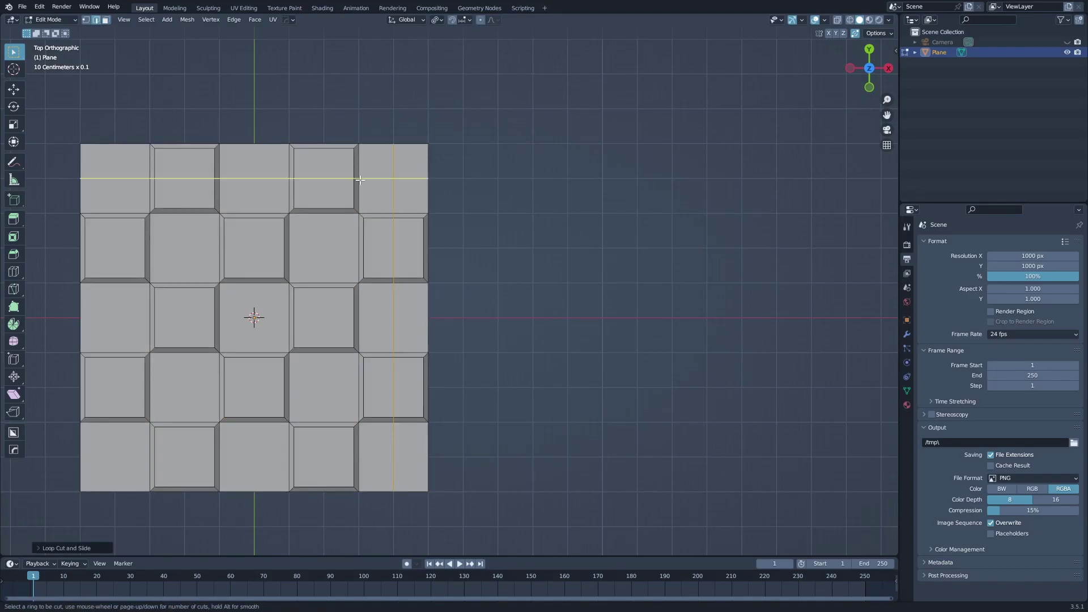
click(360, 179)
right_click(361, 180)
key(Tab)
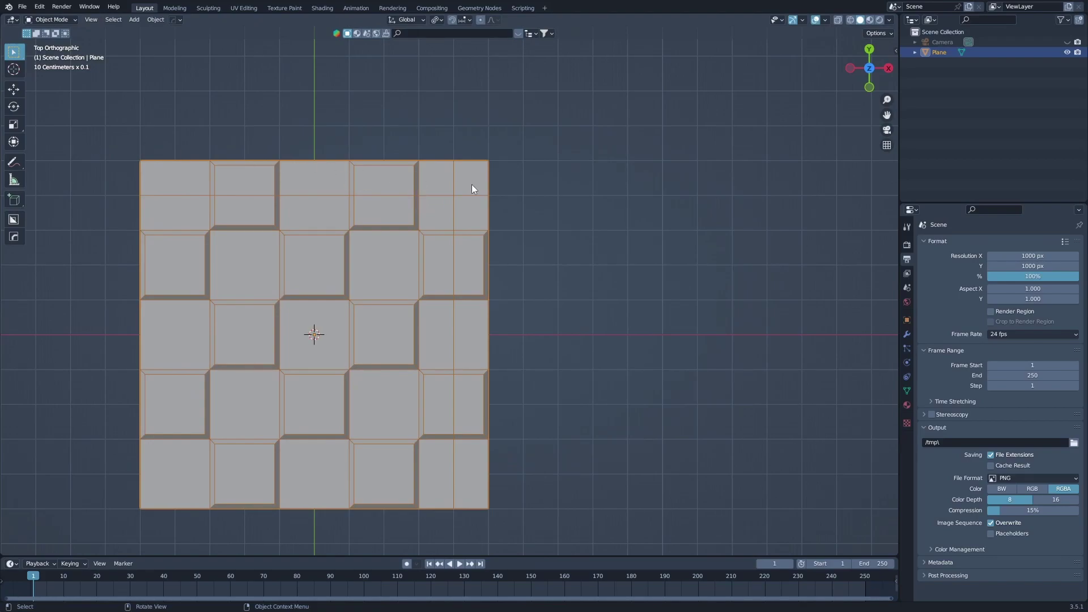
Box-select the right-edge vertices and delete them, removing the rightmost strip
key(Tab)
drag(536, 131, 471, 536)
right_click(555, 393)
click(555, 390)
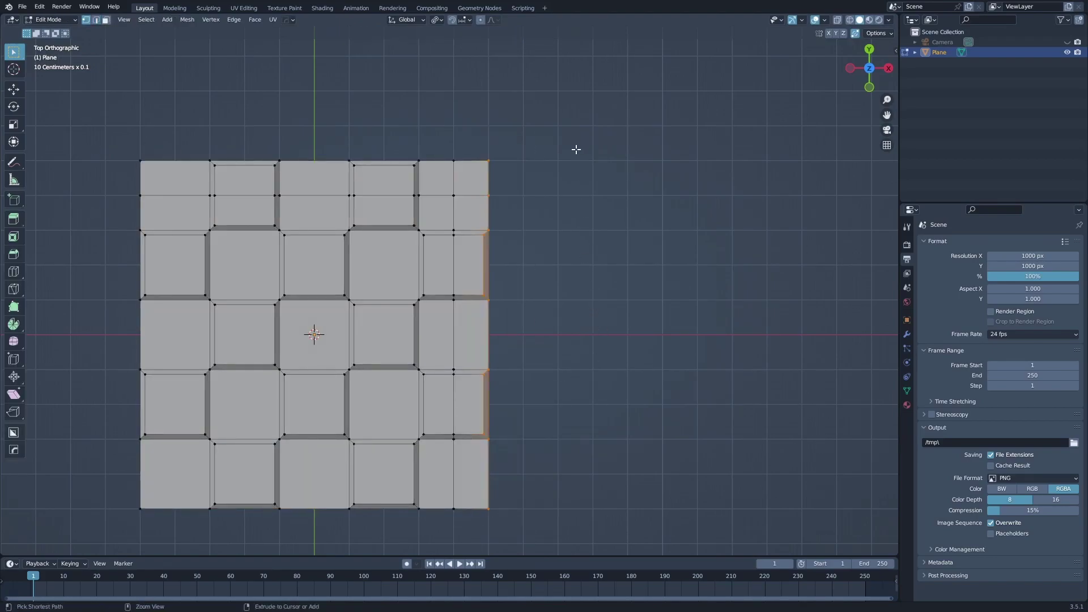
key(ctrl+z)
key(x)
click(576, 128)
key(Tab)
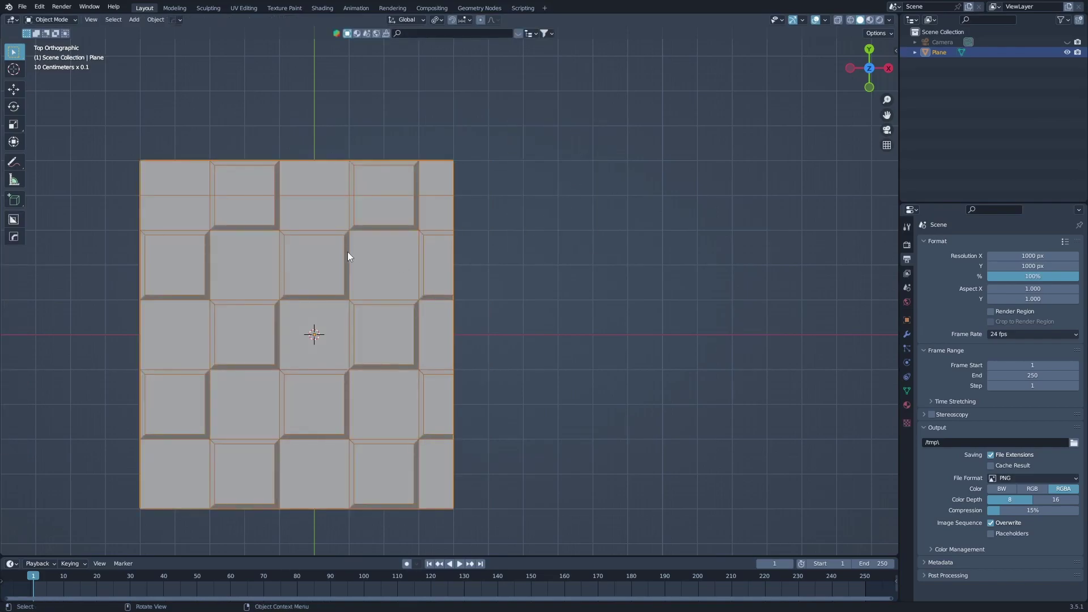
Duplicate the plane, rotate the copy 180° around Z and slide it flush along X
key(shift+d)
key(x)
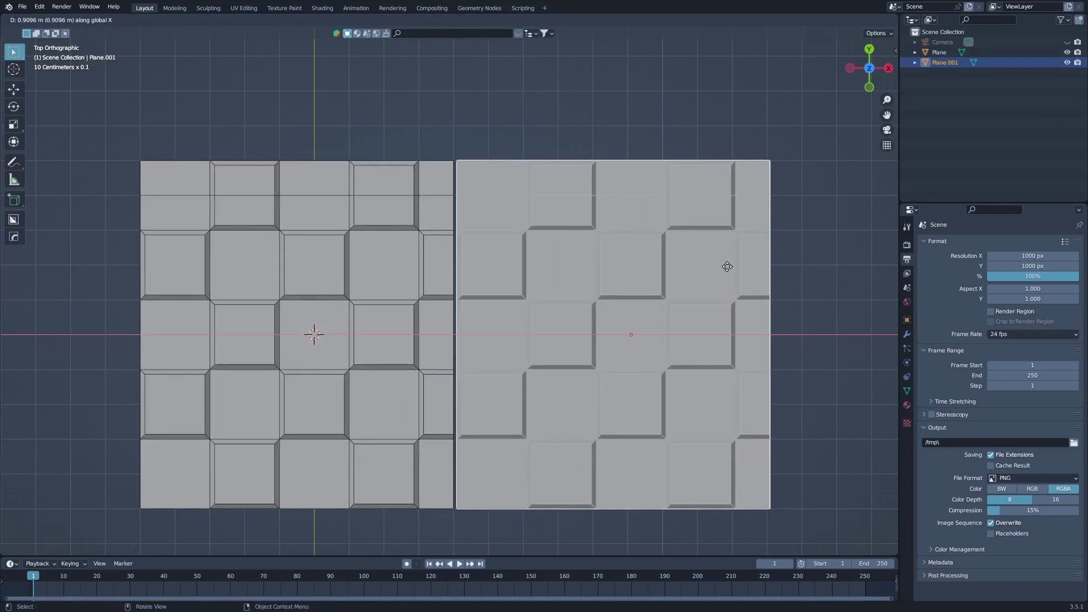
click(723, 267)
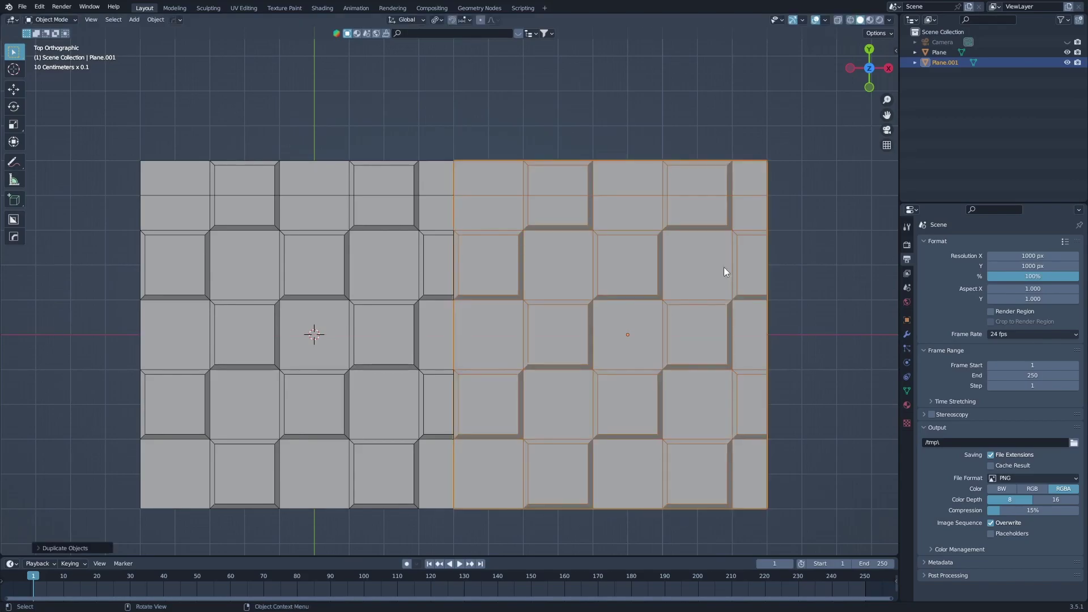
key(r)
key(z)
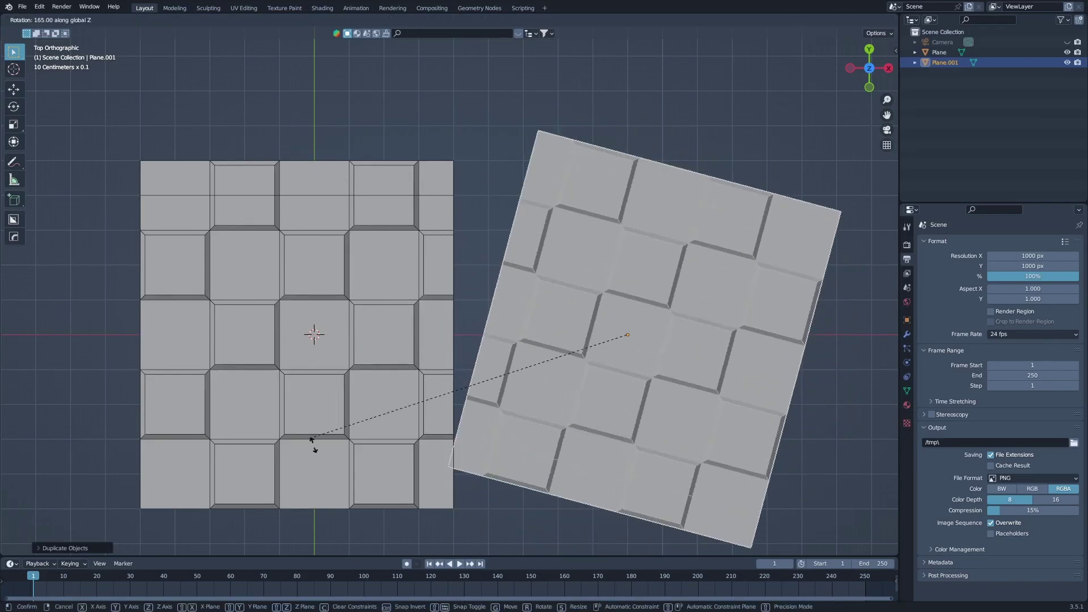
click(381, 493)
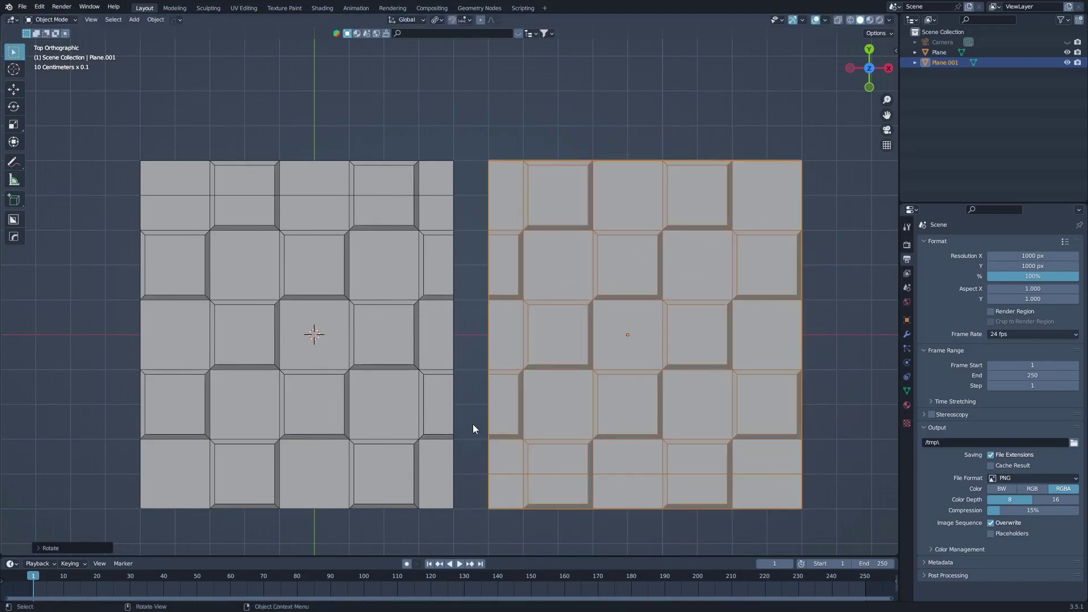
key(g)
key(x)
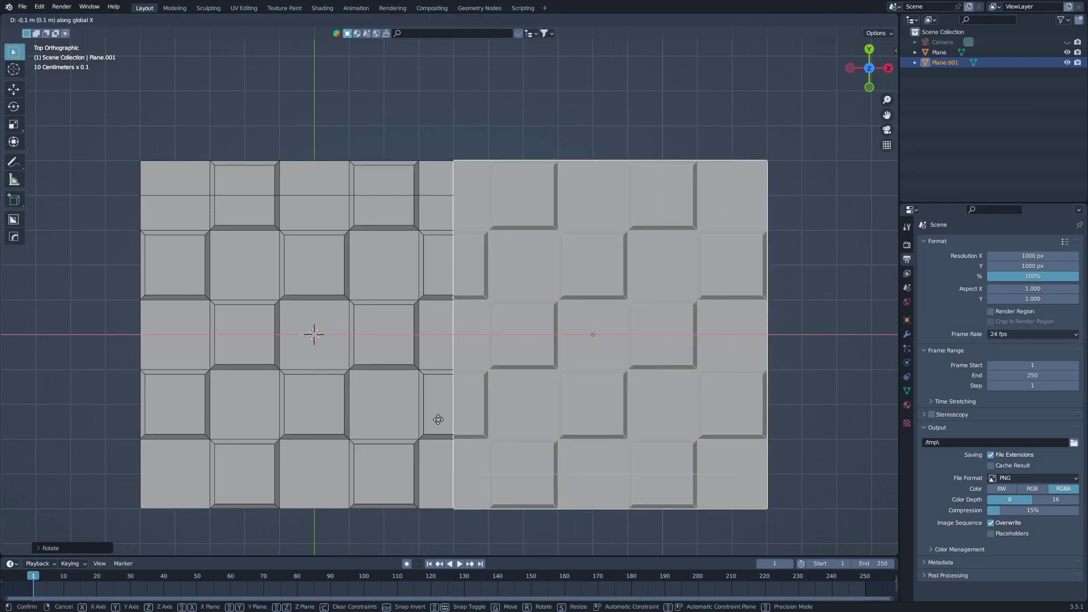
click(438, 417)
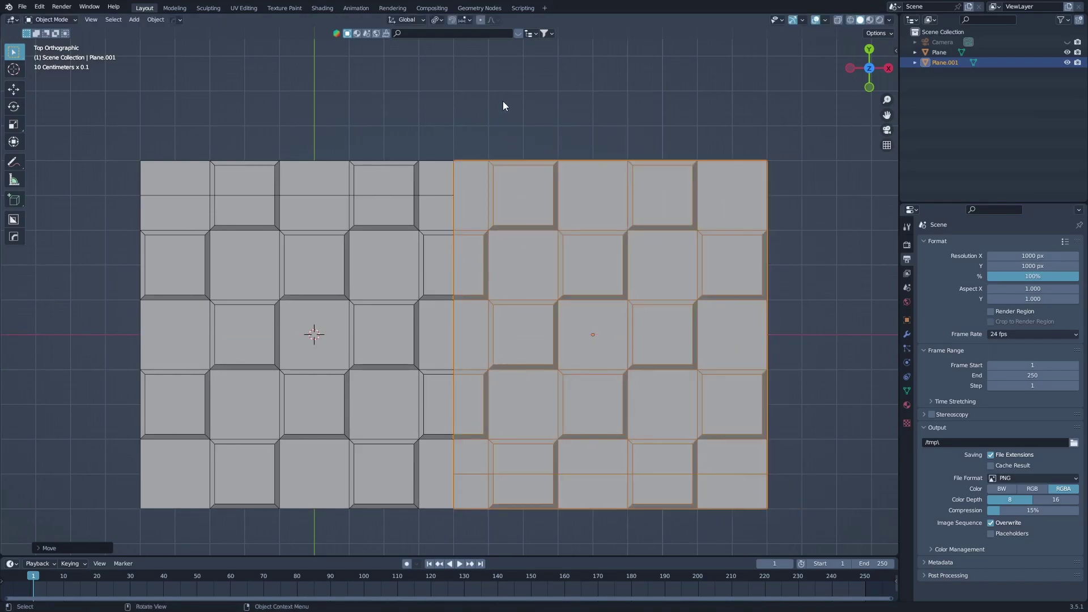
Undo to remove the test copy and briefly enter Edit Mode on the original plane
scroll(458, 225, up, 2)
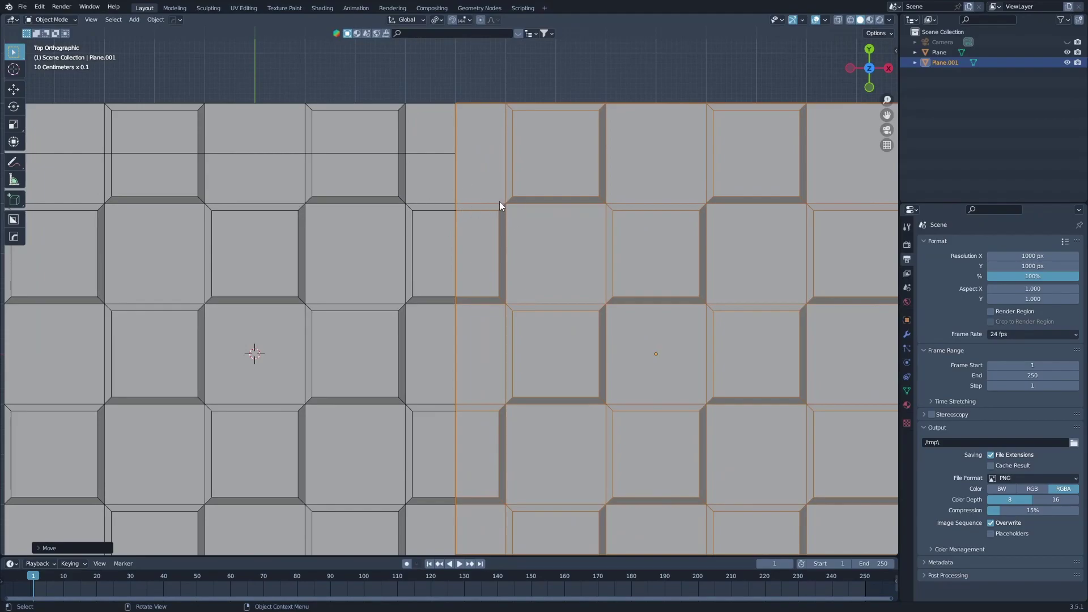
key(ctrl+z)
key(ctrl+z)
key(ctrl+z)
key(ctrl+z)
key(ctrl+z)
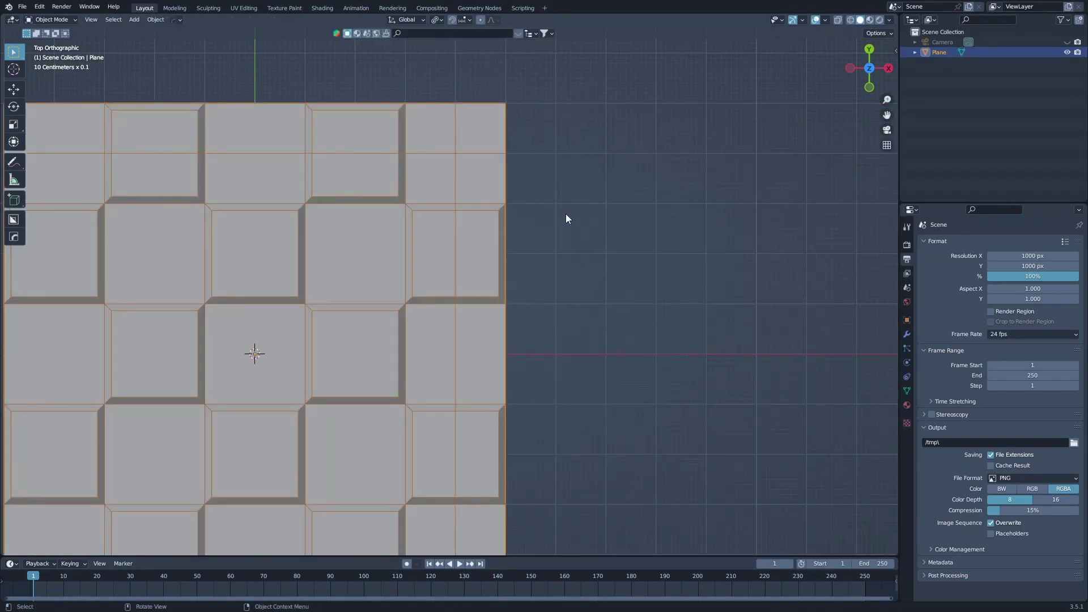
key(Tab)
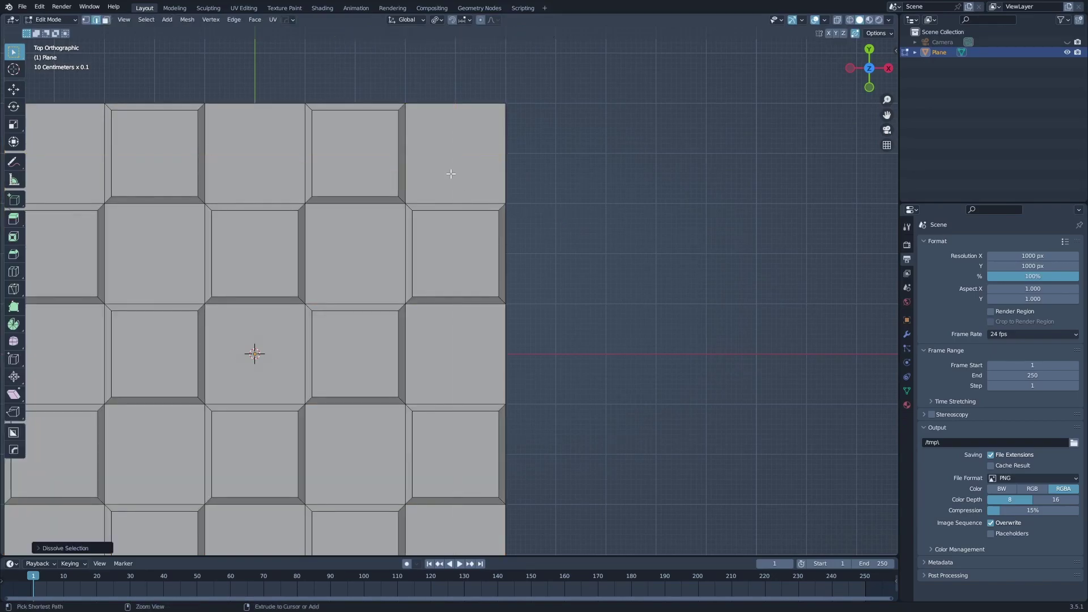
key(Tab)
Look through the camera and bring up the Camera's lens settings
key(KP_0)
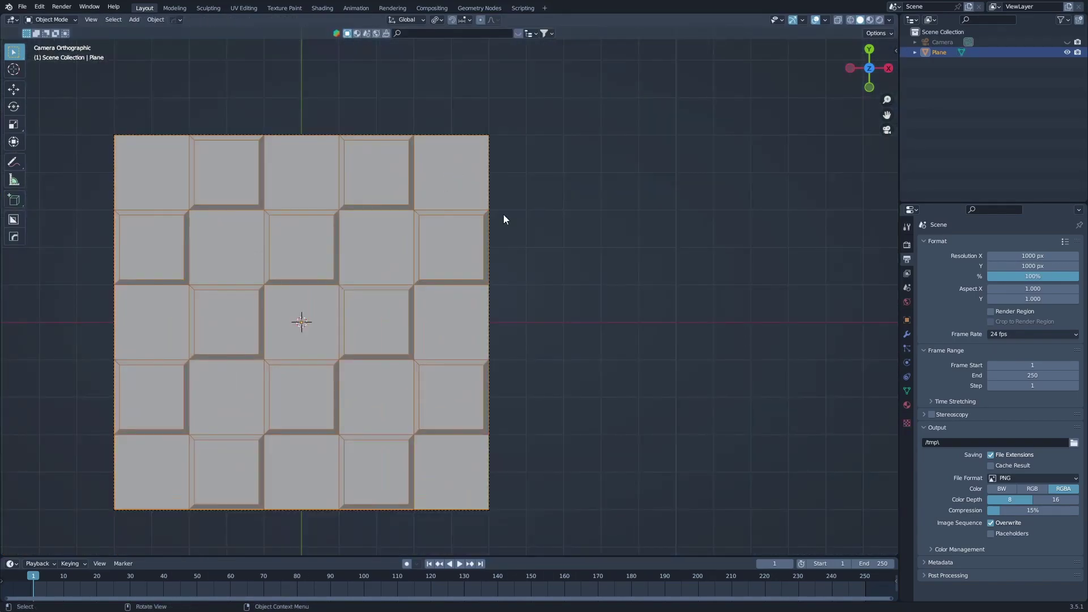
scroll(480, 199, up, 4)
scroll(559, 245, down, 1)
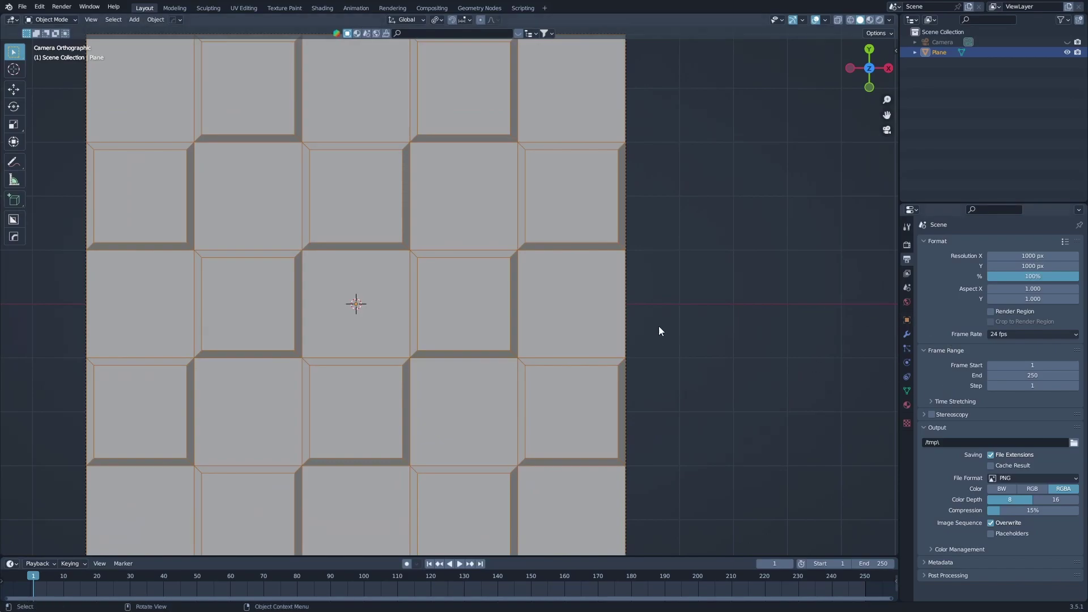
click(930, 42)
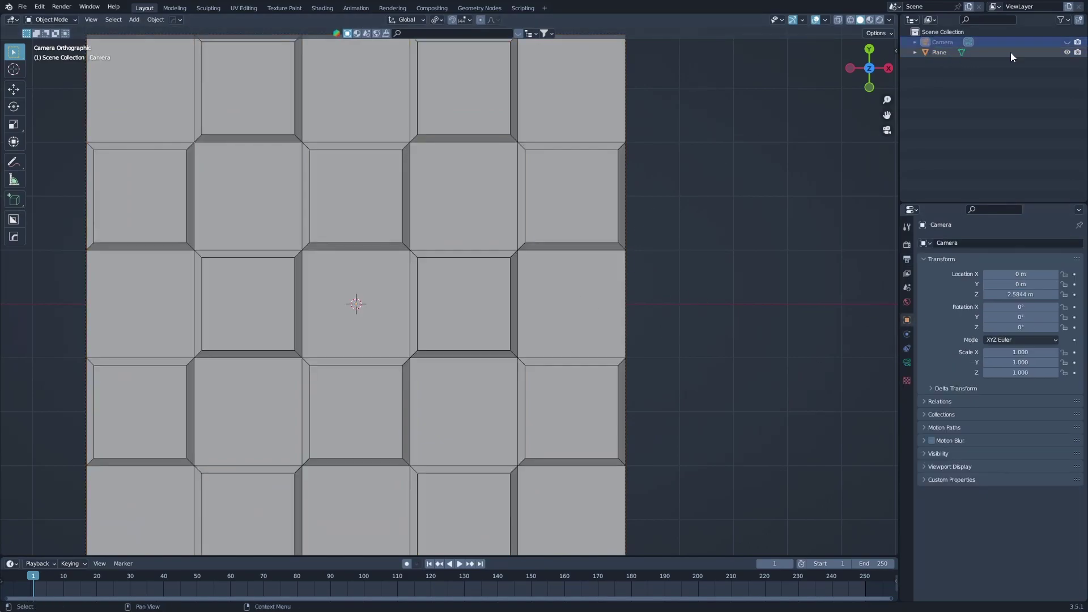
click(907, 362)
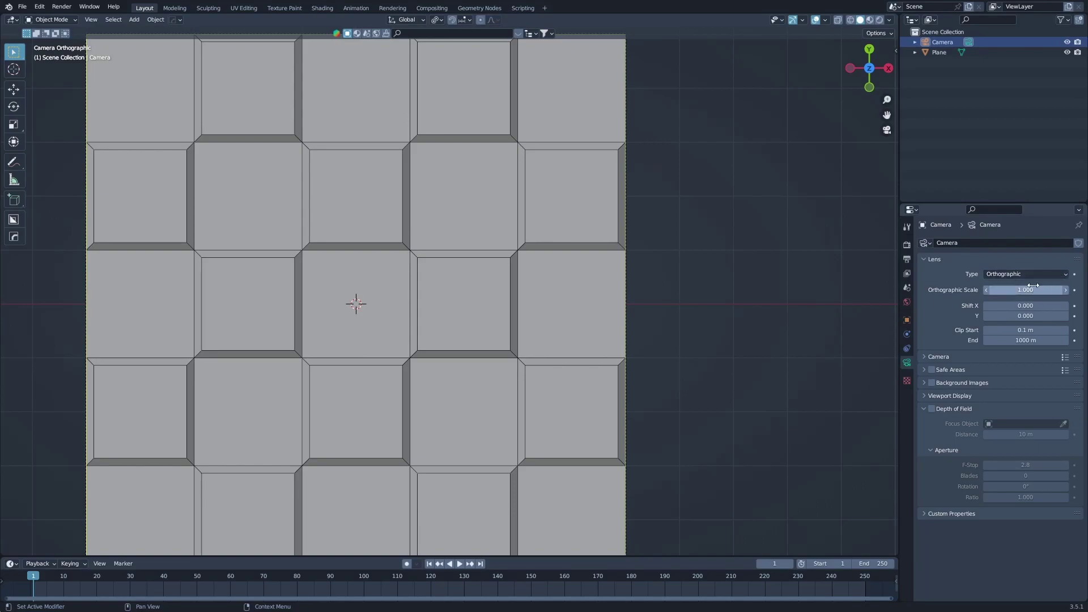
Set the orthographic scale to 0.8 after trying 0.835 and about 0.795
click(1033, 286)
key(BackSpace)
key(Return)
mouse_move(1028, 289)
mouse_down()
mouse_move(1003, 289)
mouse_move(1016, 290)
mouse_up()
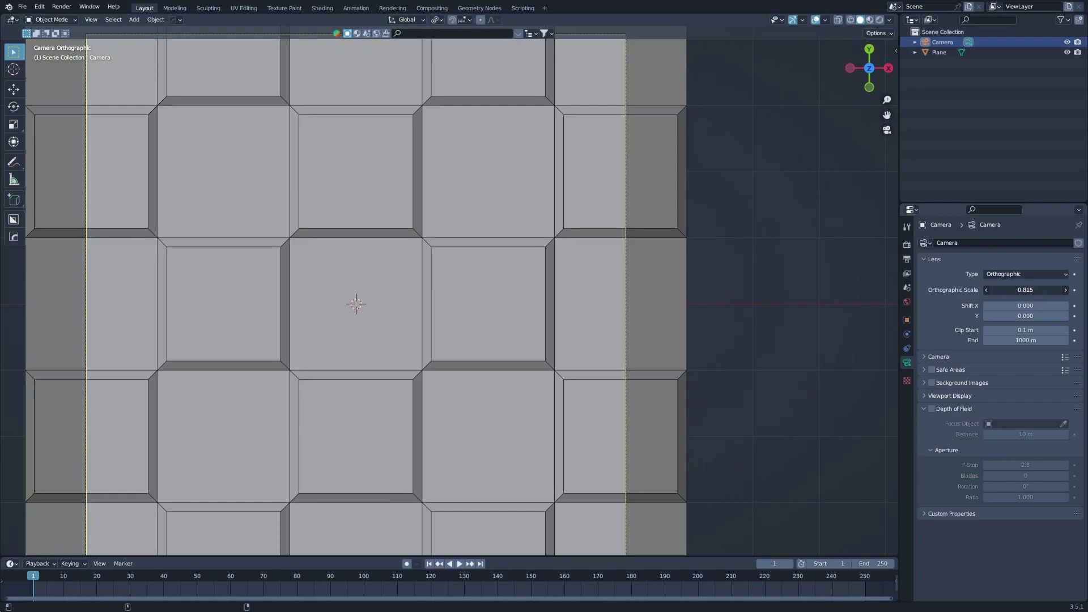
click(1029, 288)
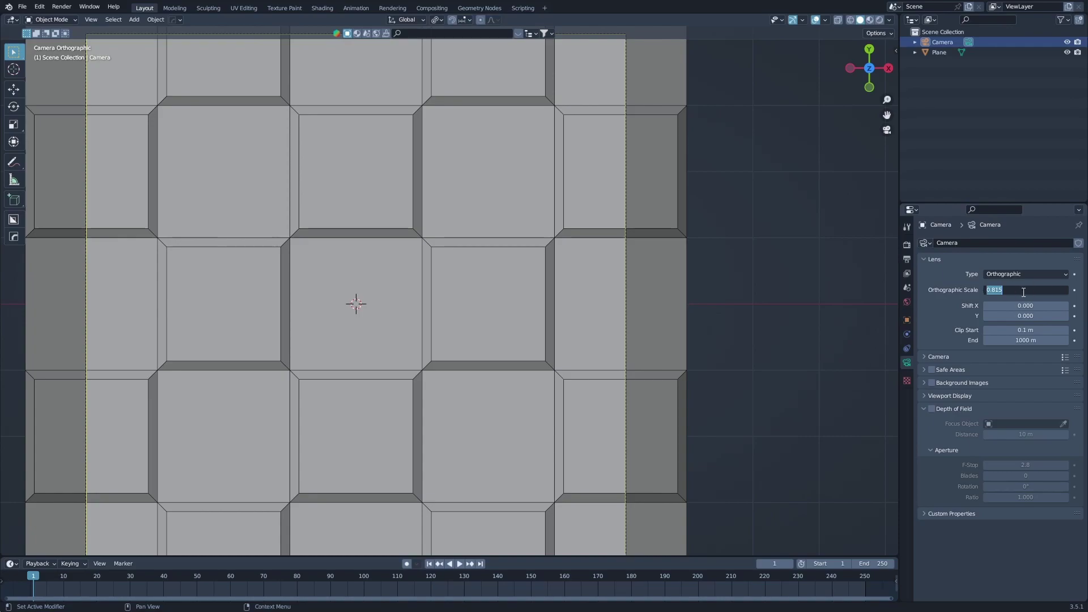
text(0.8)
key(Return)
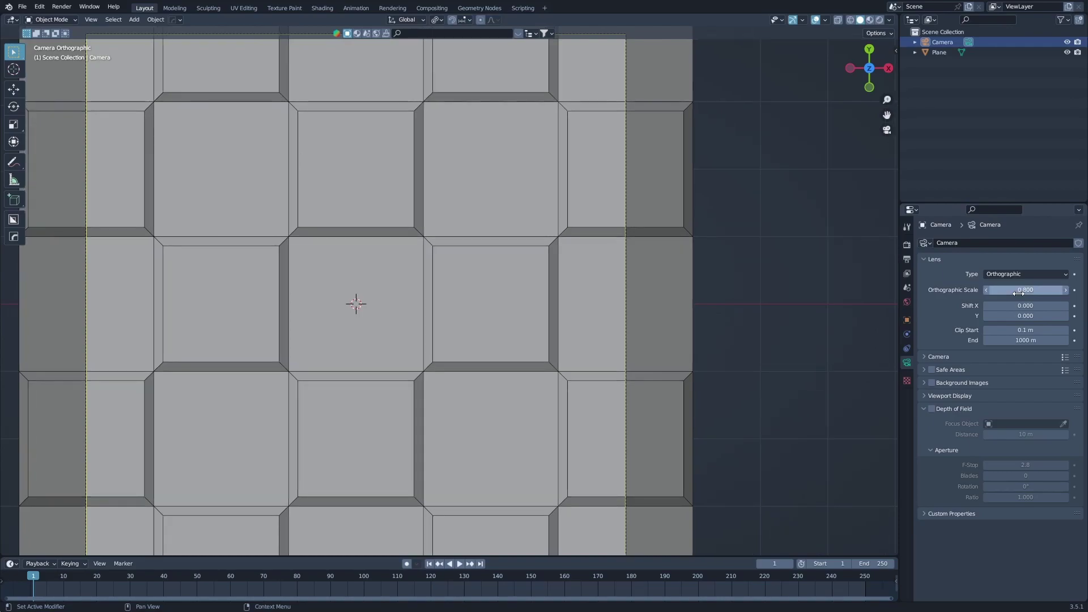
scroll(647, 326, down, 3)
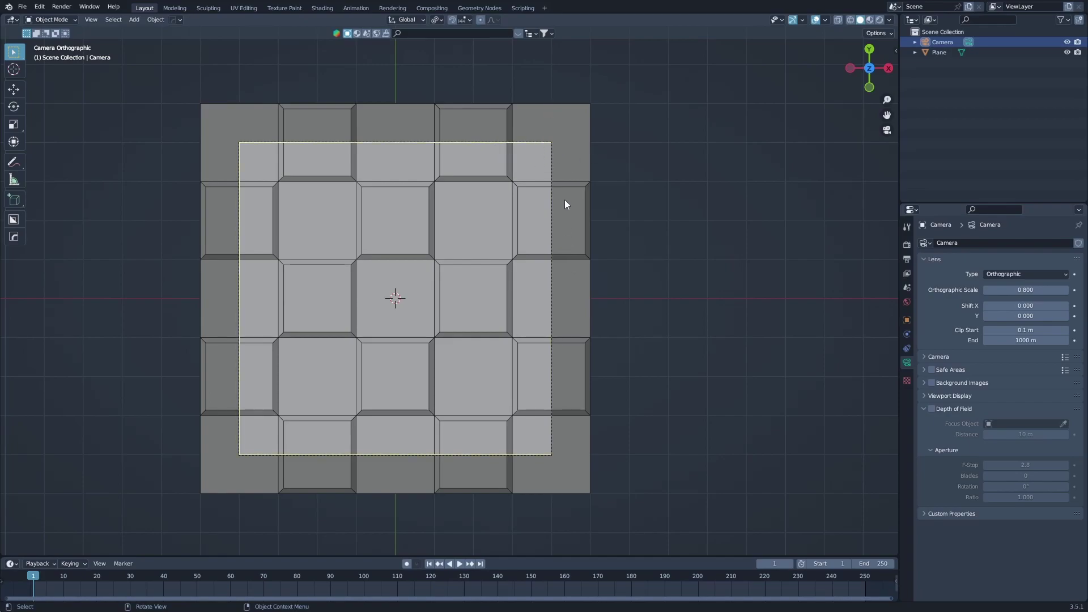
Select the plane and preview a loop cut in Edit Mode, then cancel it
click(494, 224)
key(Tab)
key(ctrl+r)
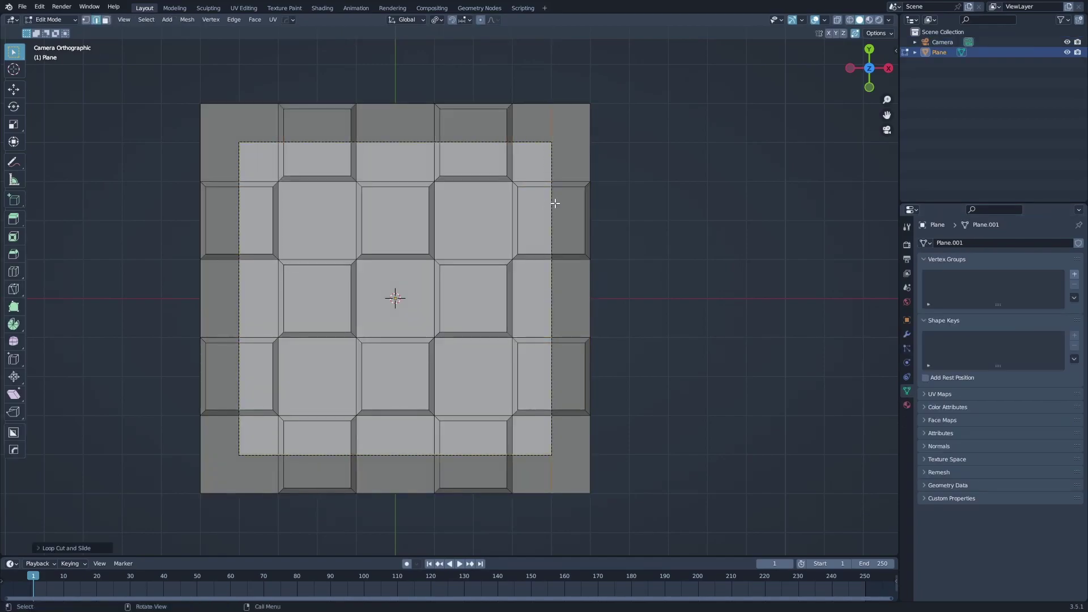
key(Escape)
key(Tab)
Inspect the plane's right edge against the camera frame, then orbit into a perspective view
scroll(692, 142, up, 3)
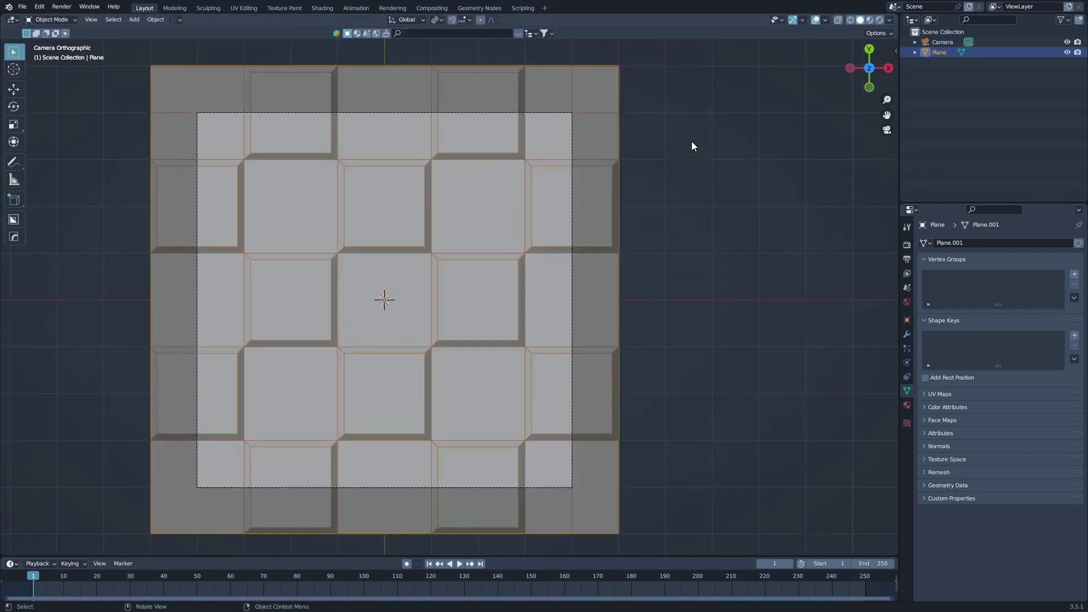
shift+middle_drag(635, 162, 492, 253)
scroll(389, 254, up, 2)
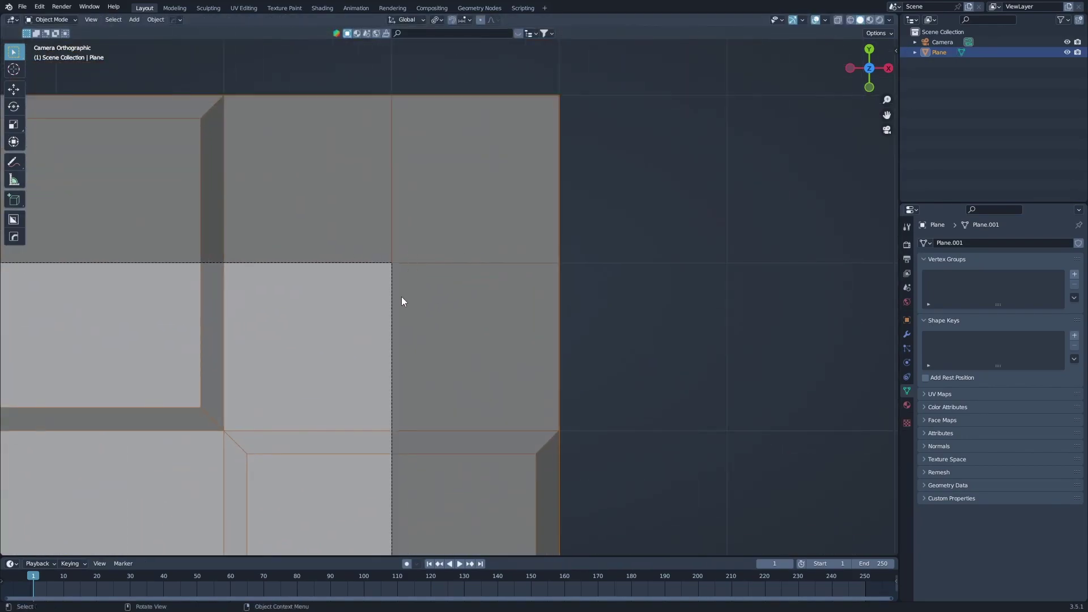
scroll(403, 293, down, 1)
key(Tab)
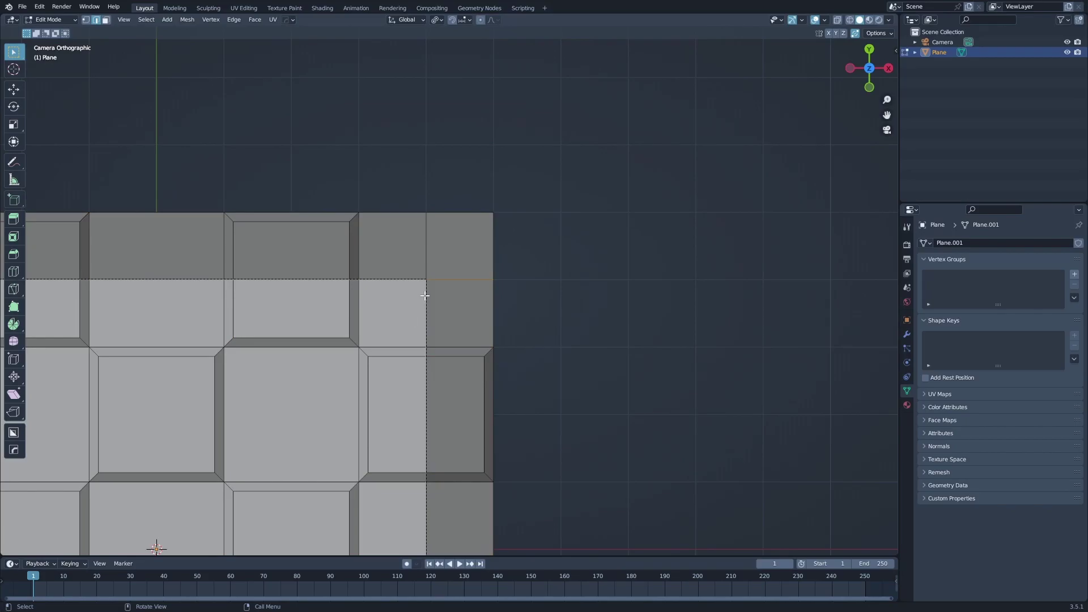
scroll(471, 277, down, 6)
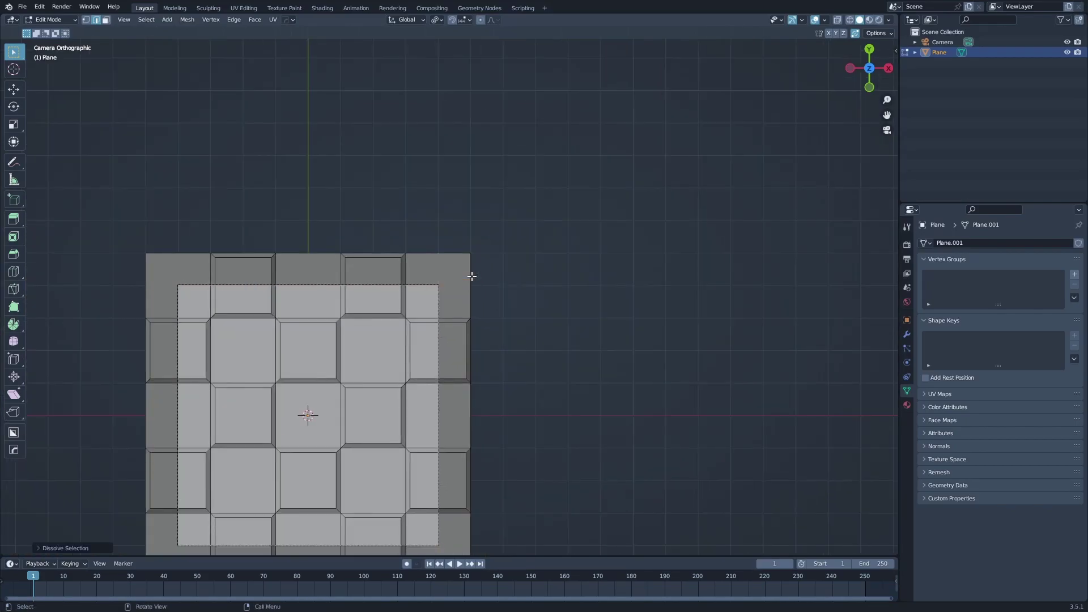
key(Tab)
middle_drag(499, 384, 515, 308)
scroll(520, 304, up, 4)
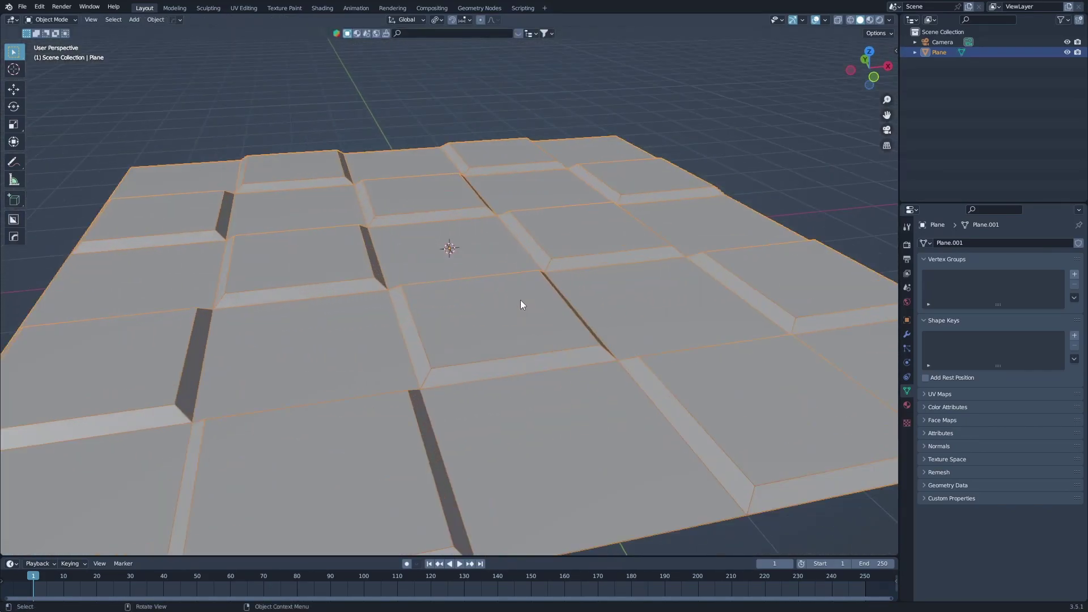
scroll(520, 305, down, 5)
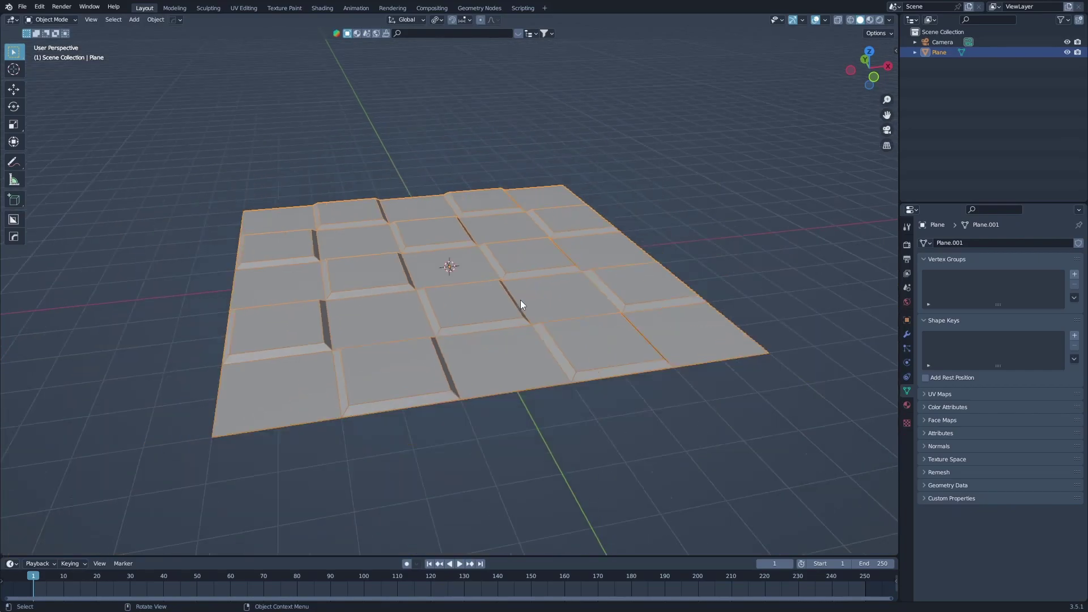
middle_drag(594, 318, 545, 338)
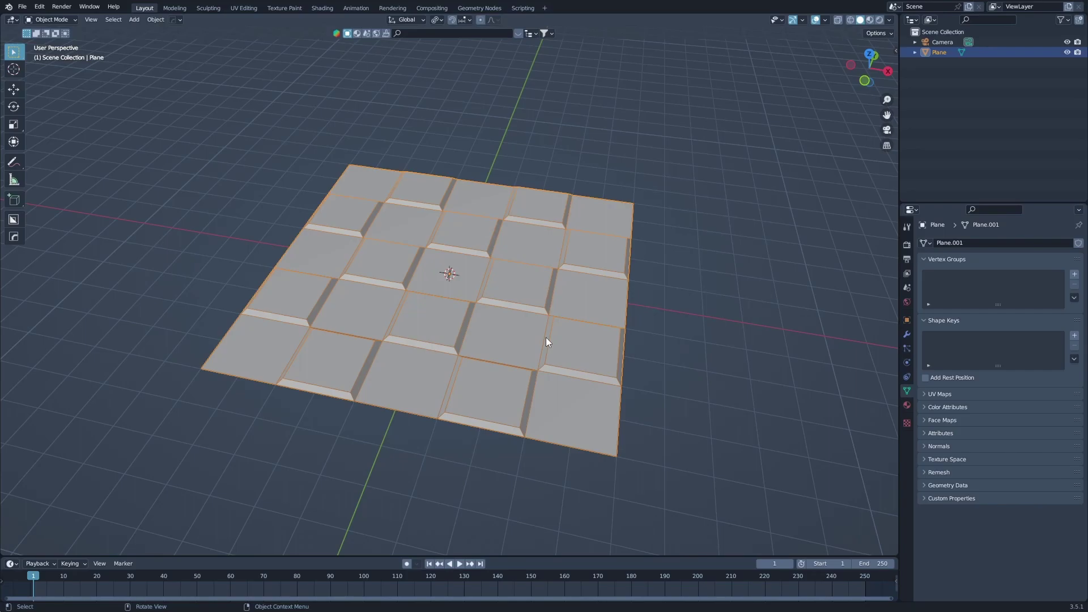
middle_drag(546, 338, 376, 348)
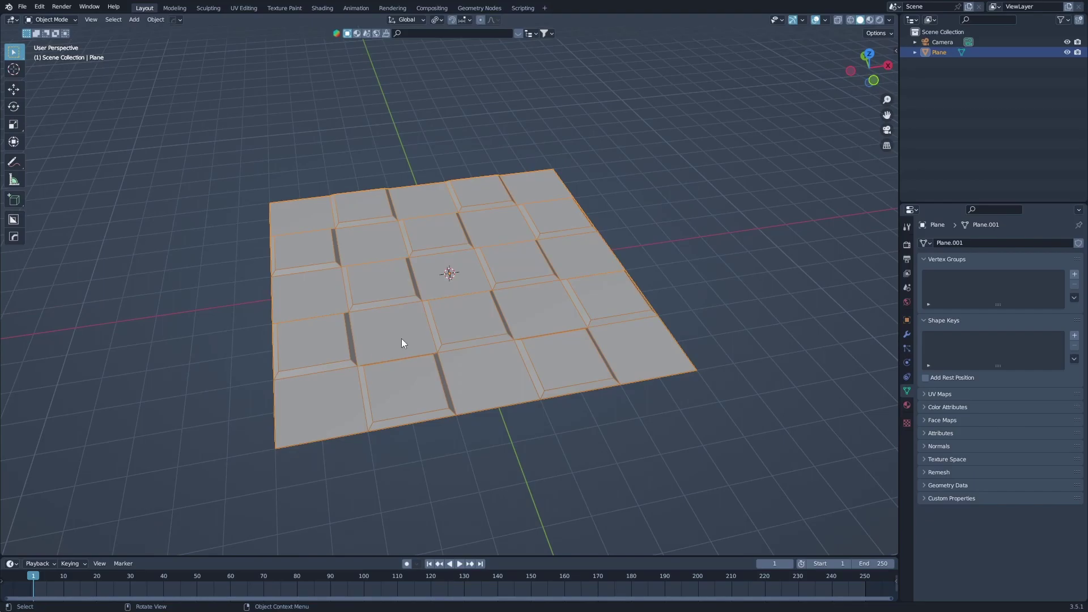
middle_drag(597, 297, 633, 305)
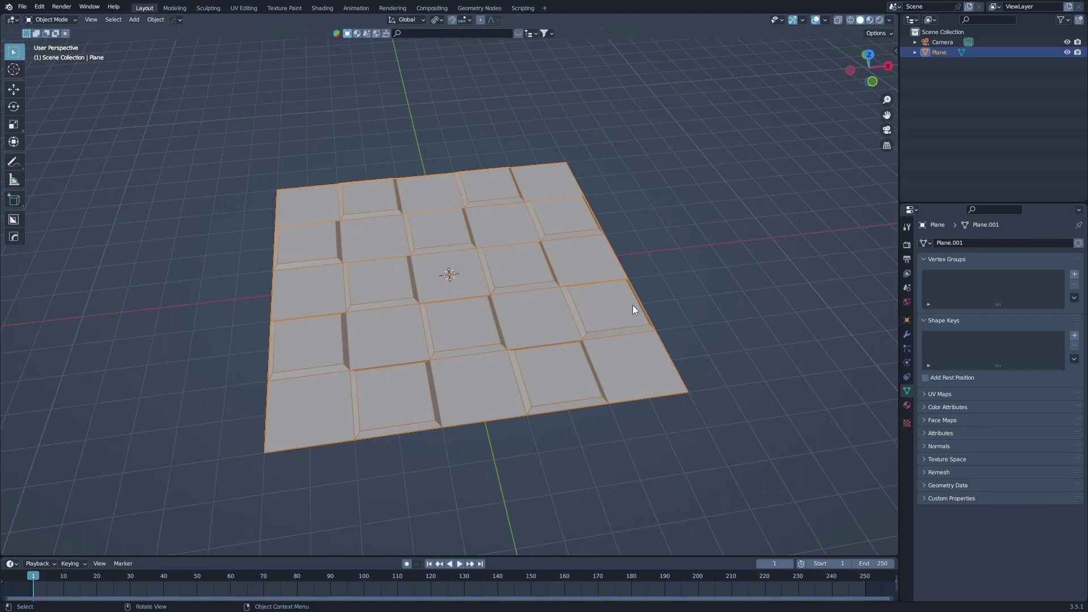
key(super)
click(455, 600)
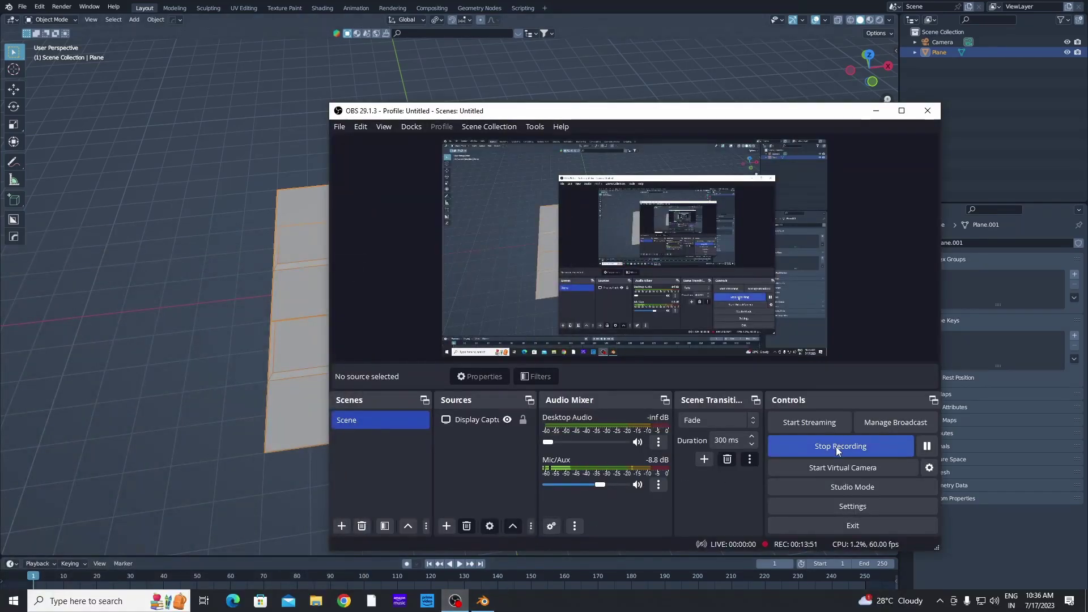